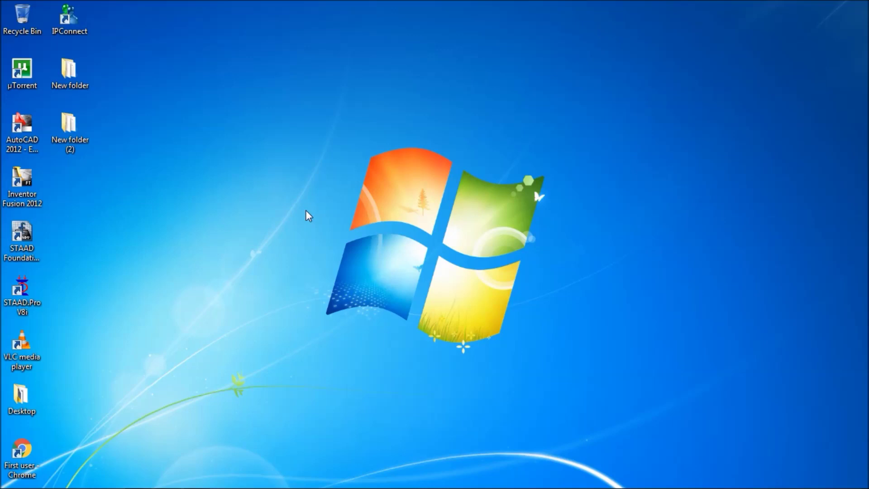
# Launch STAAD.Pro and open the existing project file Five Story Building
pyautogui.doubleClick(21, 297)
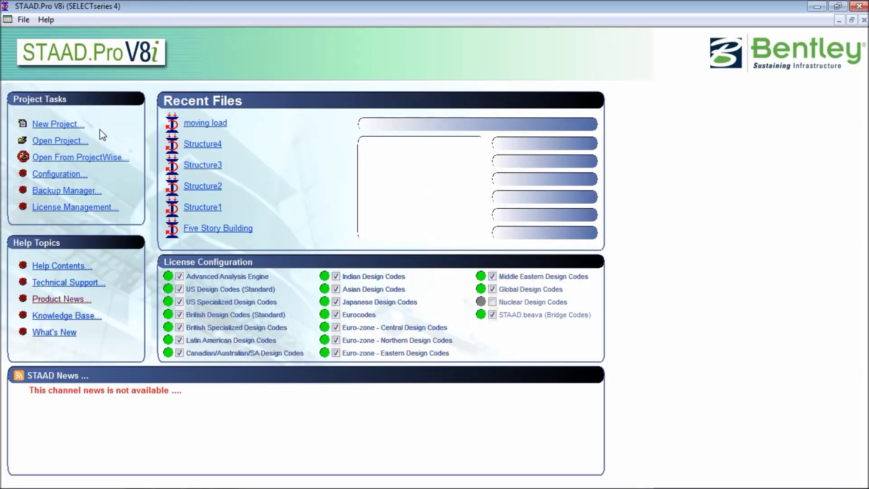
pyautogui.click(66, 143)
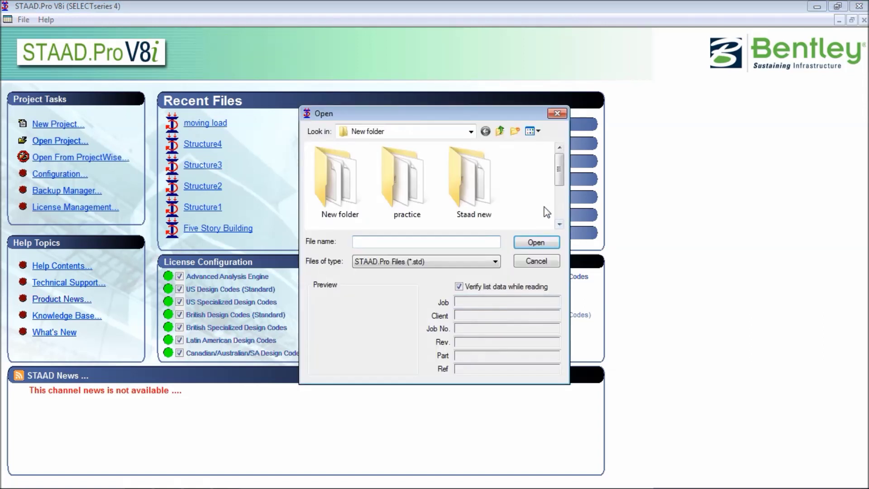
pyautogui.click(558, 213)
pyautogui.click(365, 201)
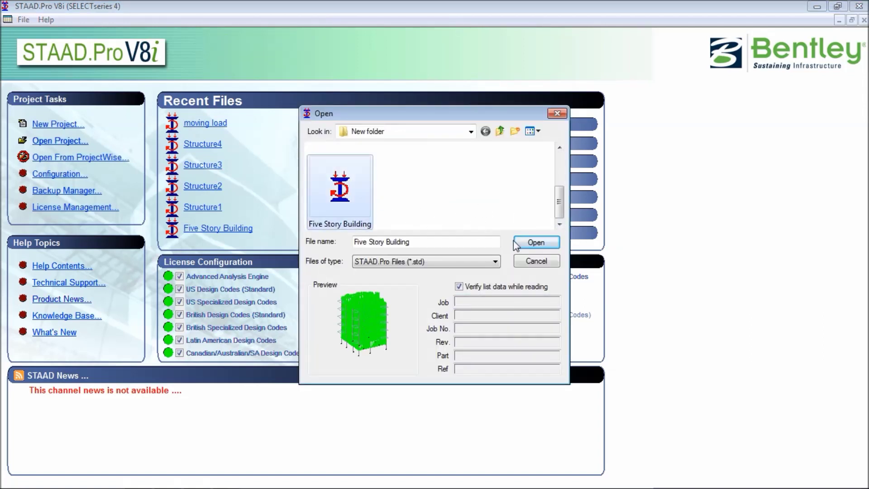
pyautogui.click(528, 245)
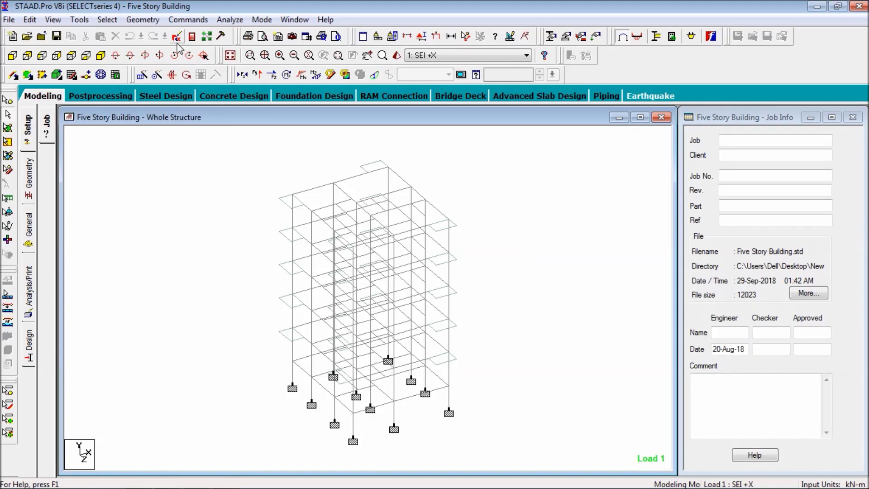
# Delete the PERFORM ANALYSIS and FINISH lines at the end of the model's command file, save it and close the editor
pyautogui.click(191, 36)
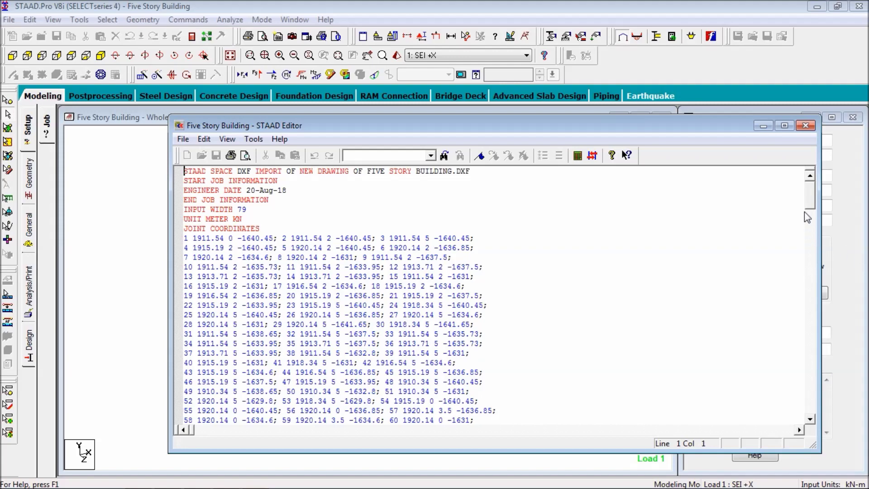
pyautogui.moveTo(806, 207); pyautogui.dragTo(795, 413)
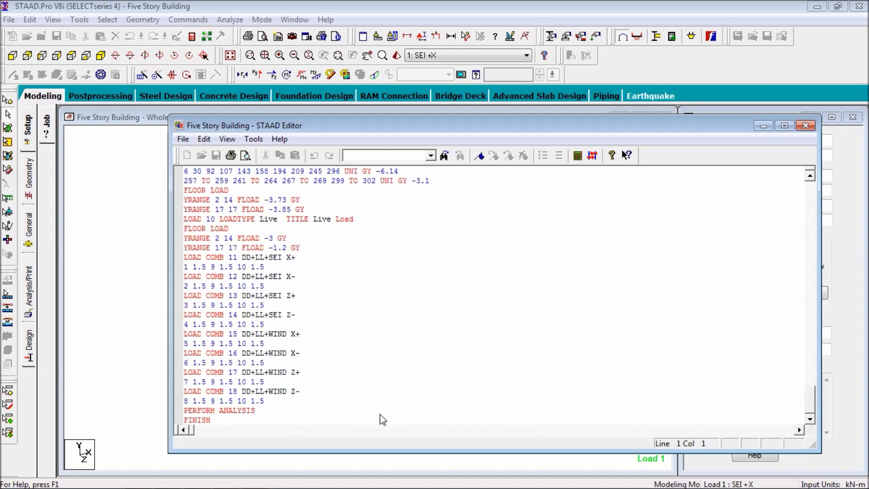
pyautogui.moveTo(221, 423); pyautogui.dragTo(180, 418)
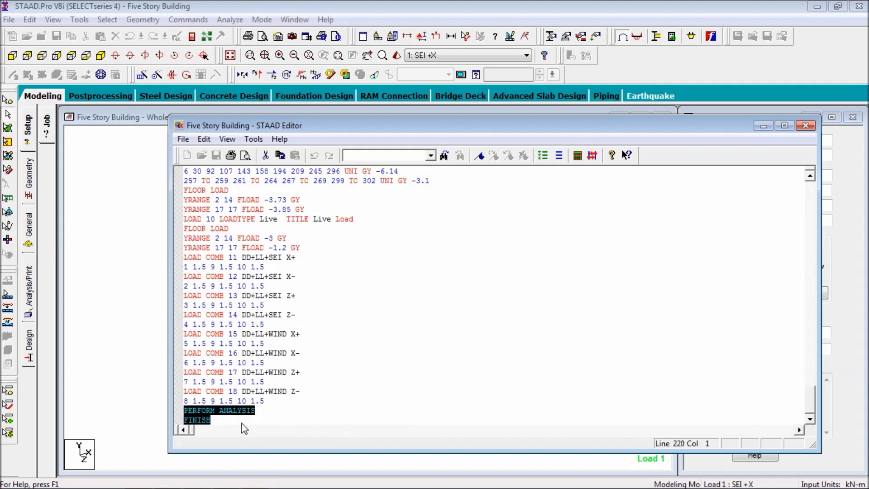
pyautogui.press('Delete')
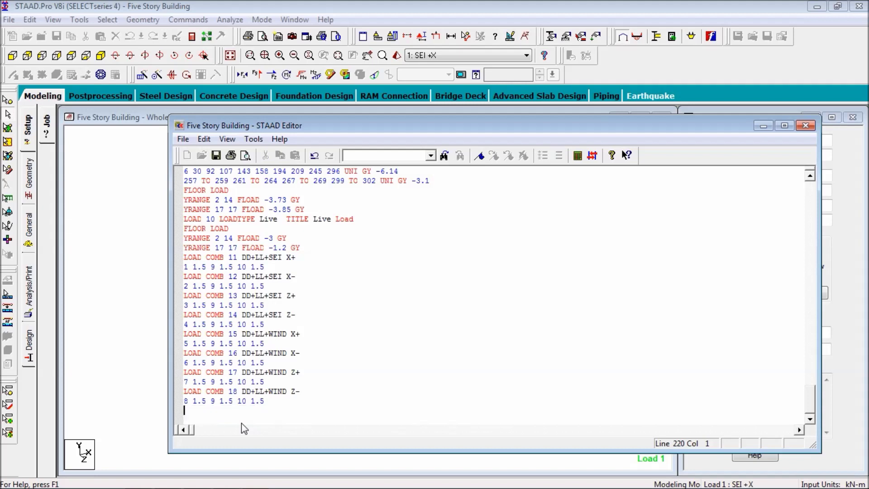
pyautogui.click(214, 157)
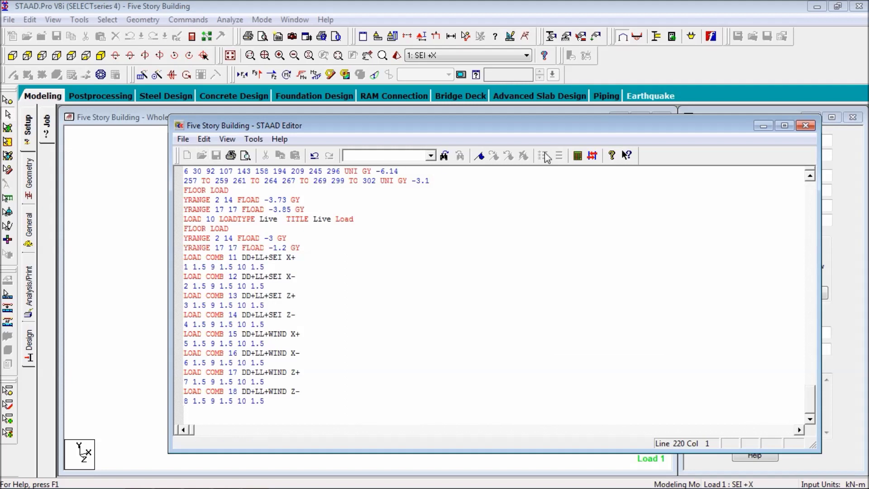
pyautogui.click(805, 126)
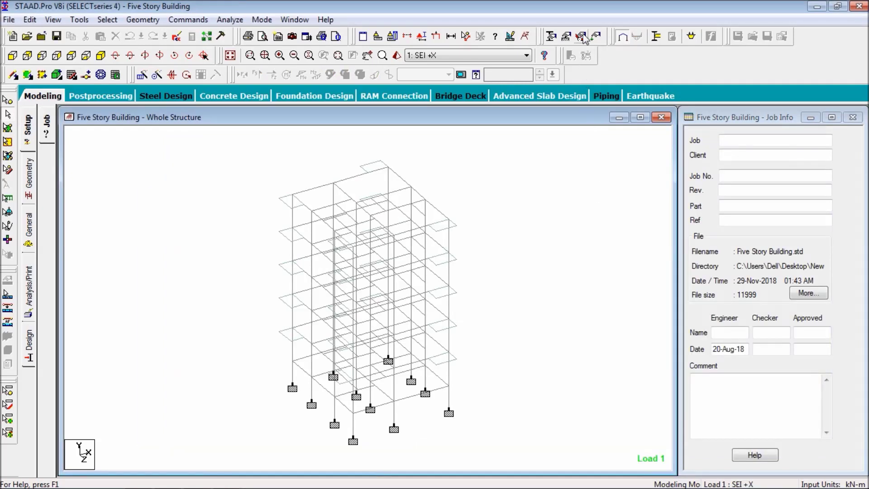
# Review the defined load cases, and set the concrete design code for the whole structure to IS456
pyautogui.click(596, 38)
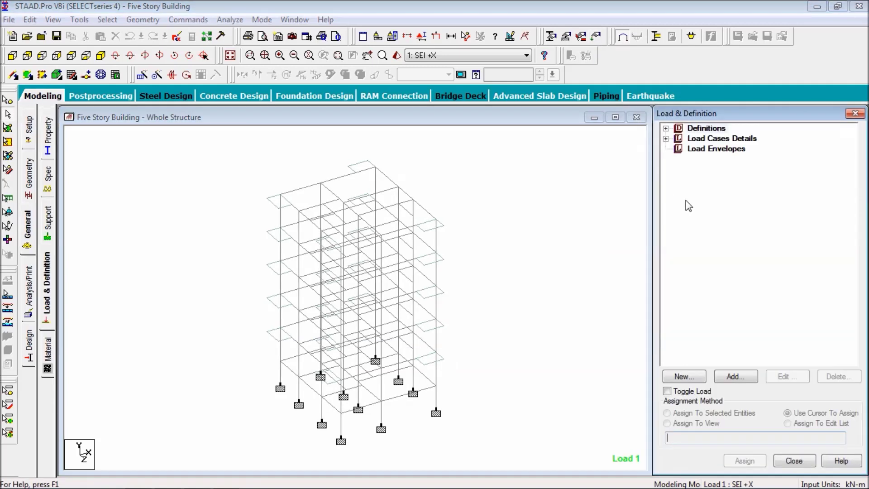
pyautogui.click(666, 139)
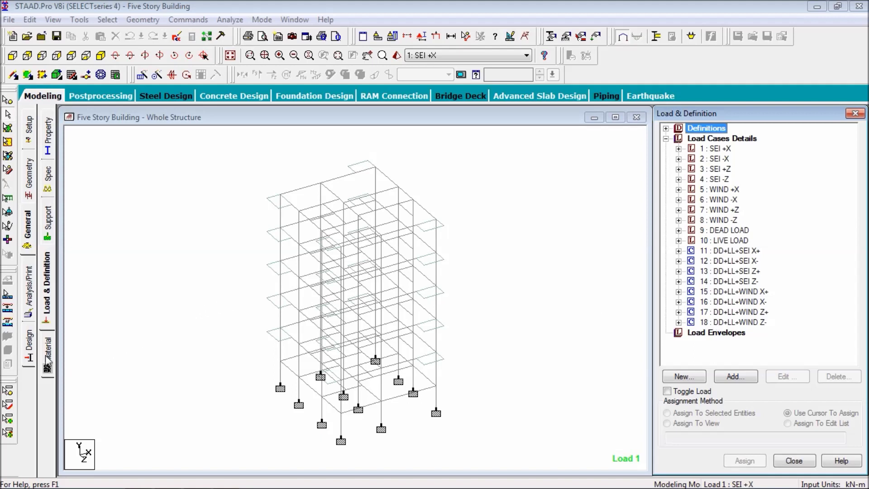
pyautogui.click(30, 353)
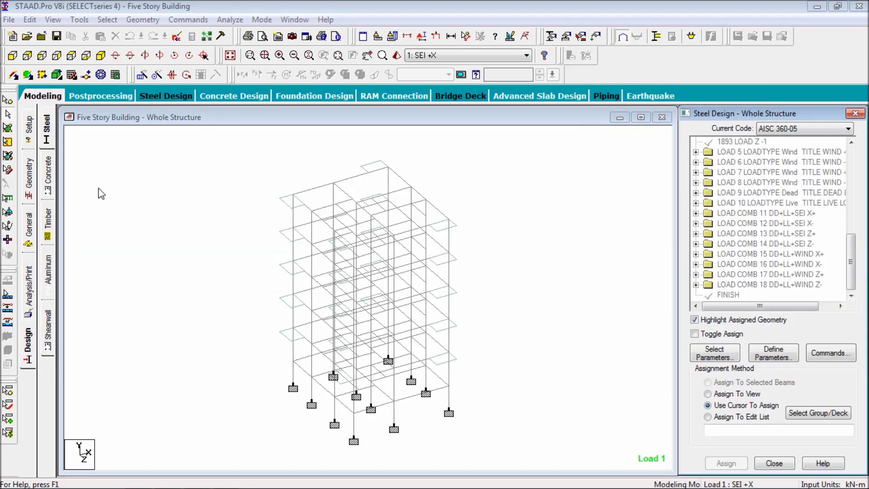
pyautogui.click(48, 185)
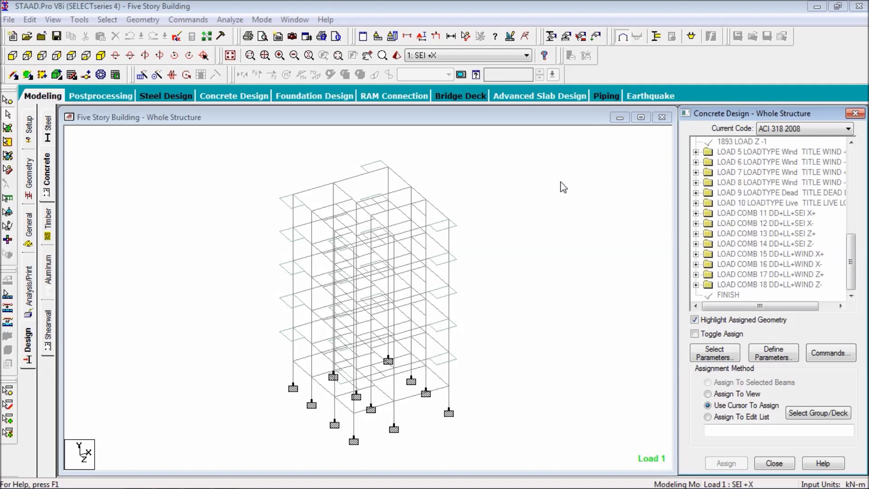
pyautogui.click(772, 131)
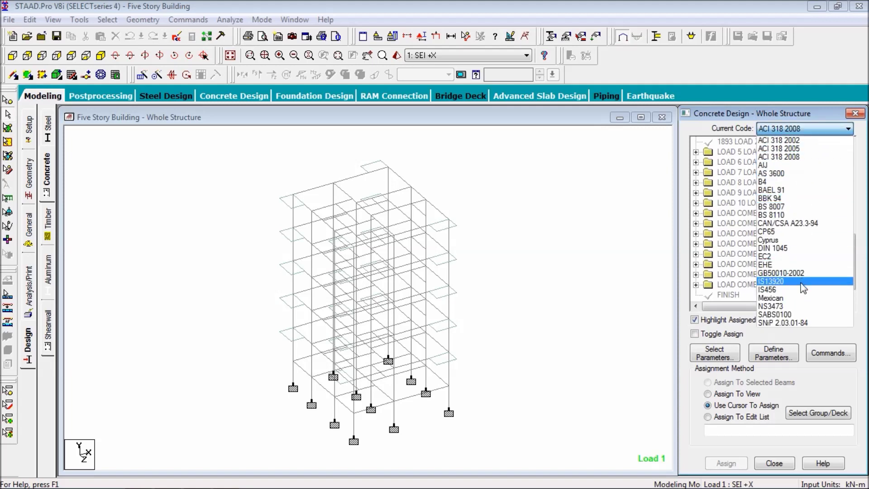
pyautogui.click(802, 289)
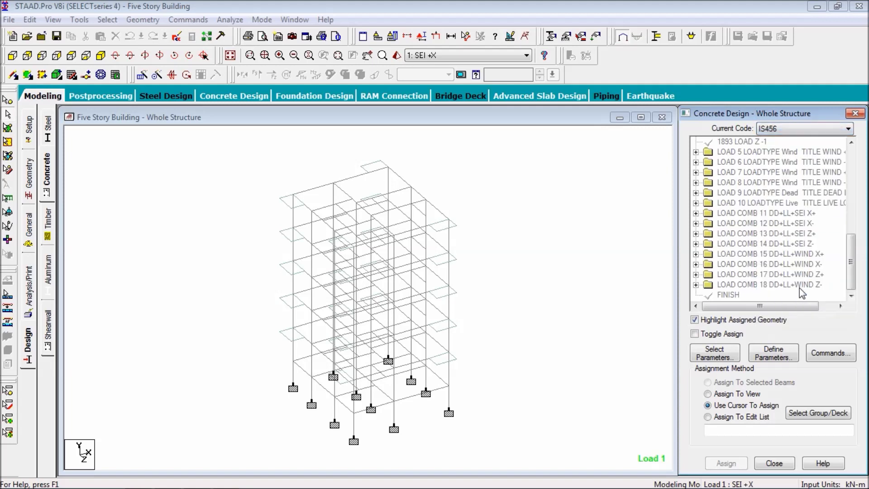
pyautogui.click(799, 129)
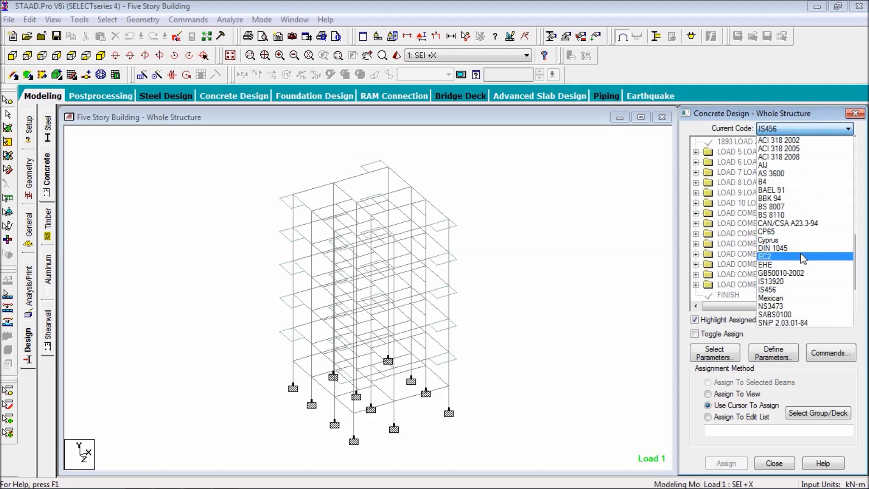
pyautogui.click(801, 290)
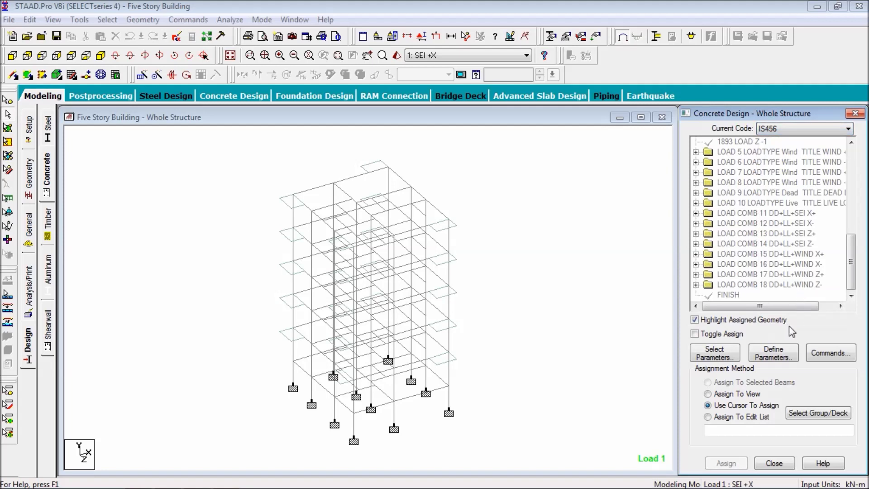
# Clear all entries from the selected parameters of the concrete design
pyautogui.click(728, 360)
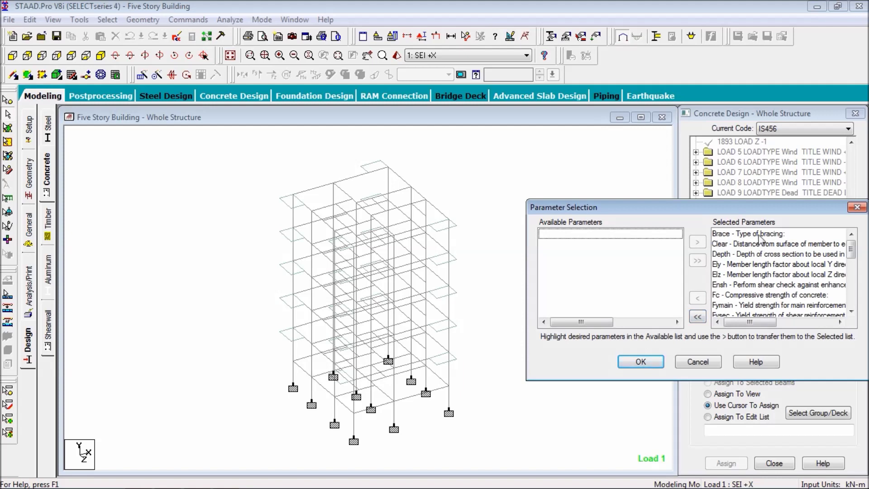
pyautogui.click(748, 296)
pyautogui.scroll(-5, 751, 290)
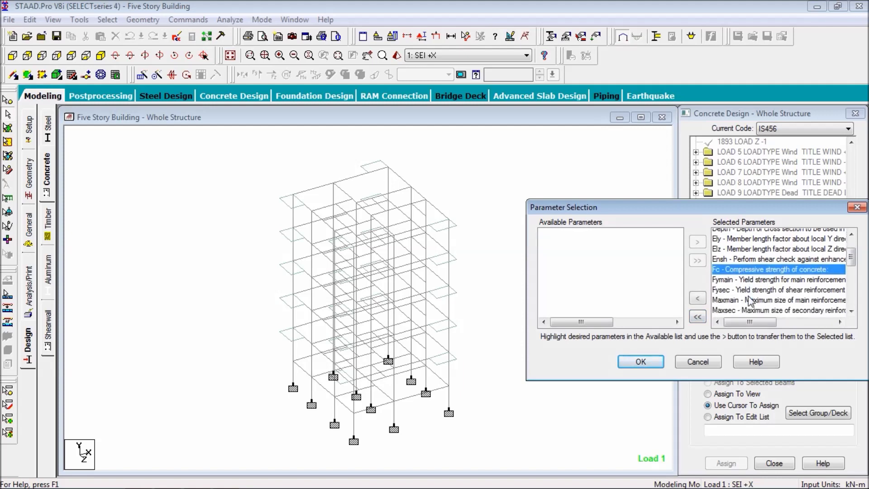
pyautogui.click(698, 317)
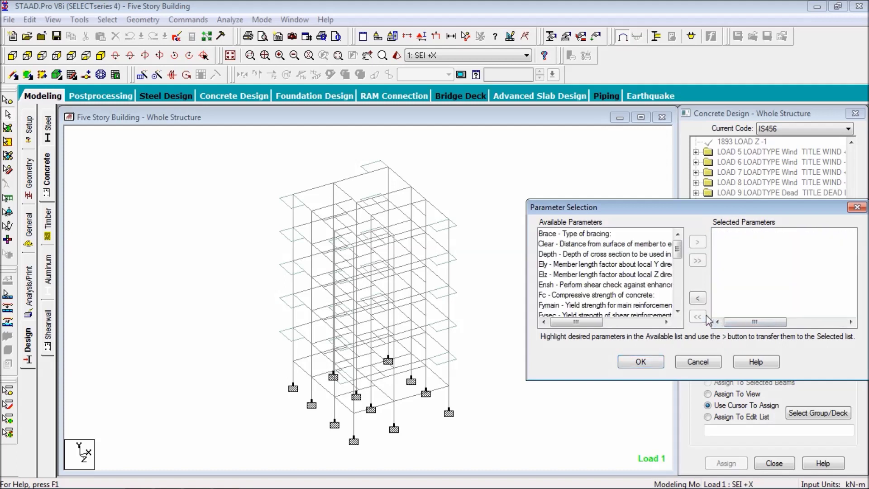
pyautogui.click(596, 235)
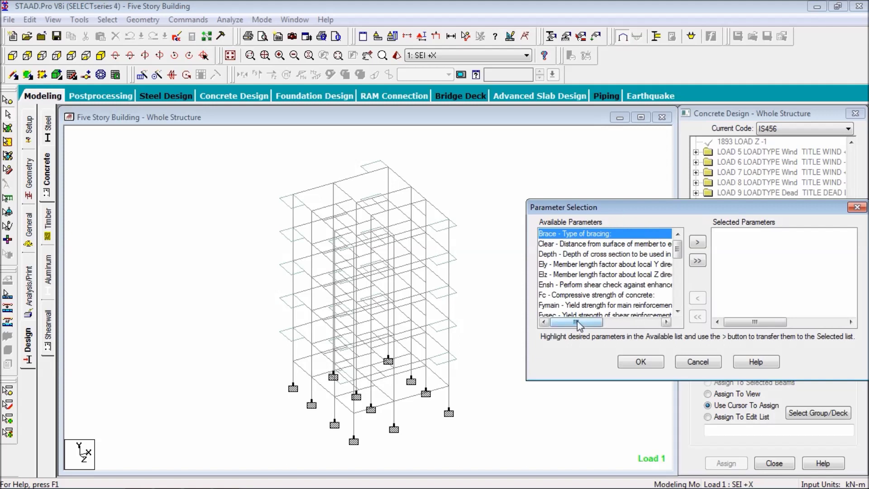
pyautogui.click(696, 245)
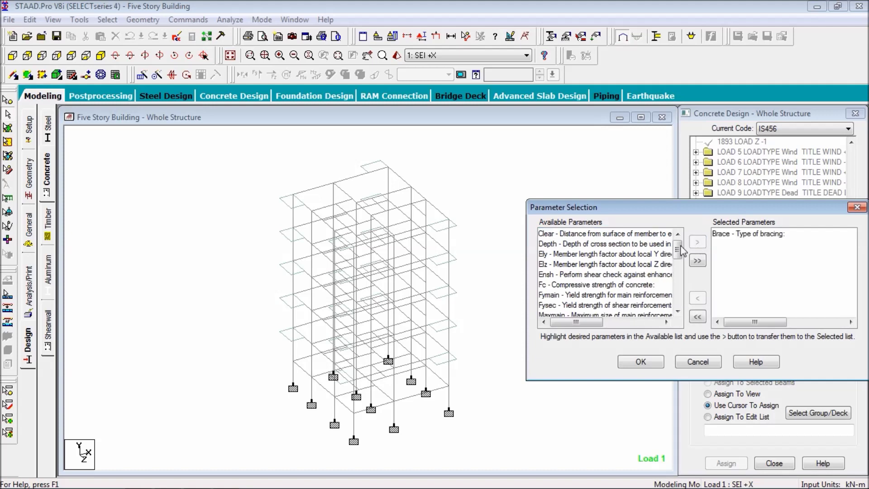
pyautogui.click(733, 236)
pyautogui.click(698, 298)
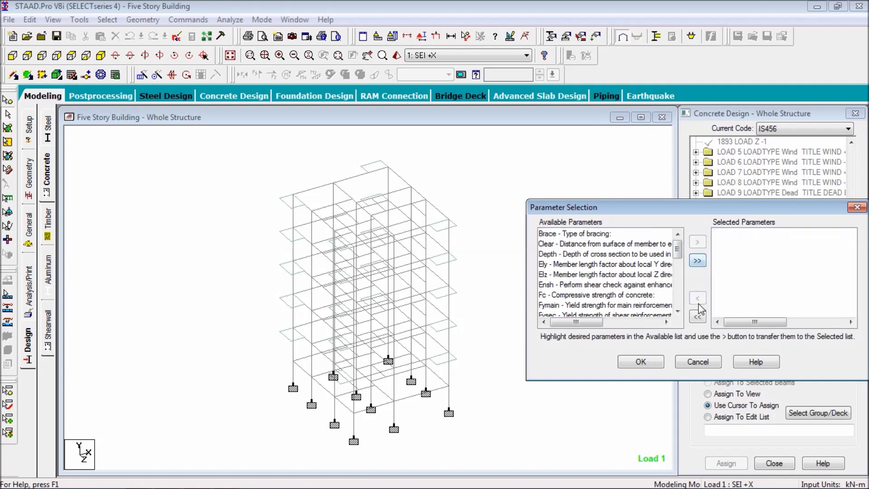
# Add Clear, Fc, Fymain and Fysec to the selected concrete design parameters
pyautogui.click(606, 244)
pyautogui.click(697, 242)
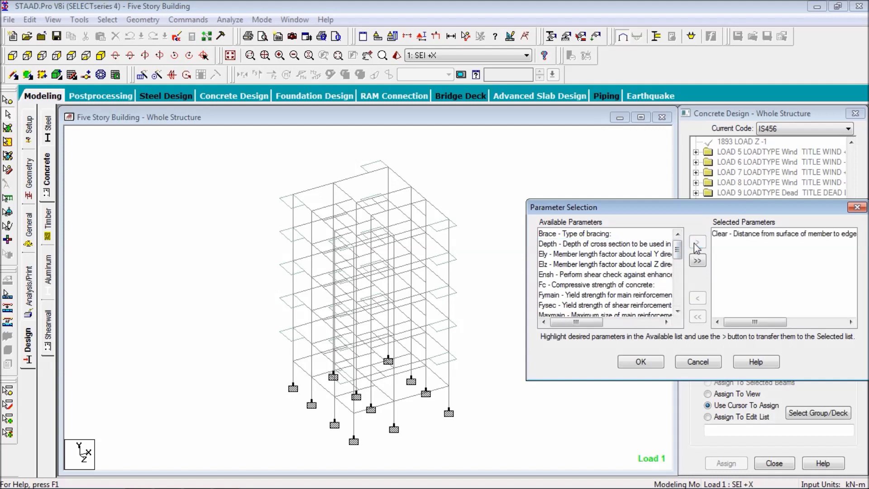
pyautogui.click(606, 285)
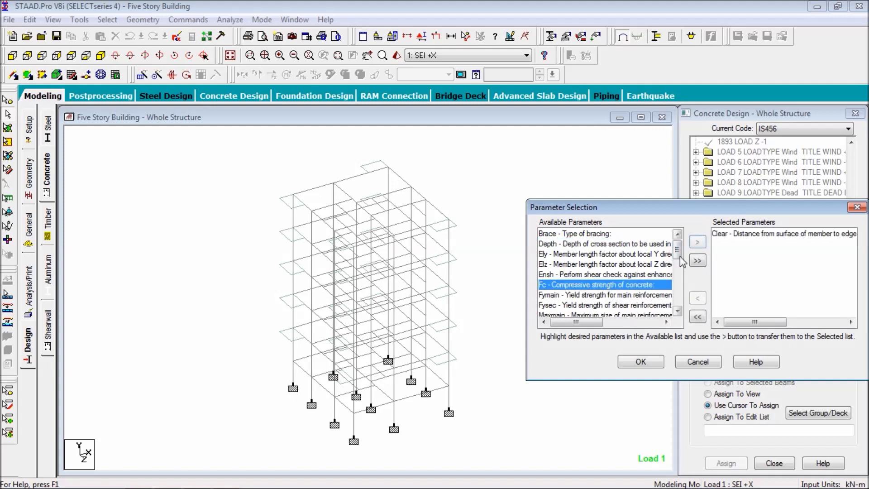
pyautogui.click(698, 243)
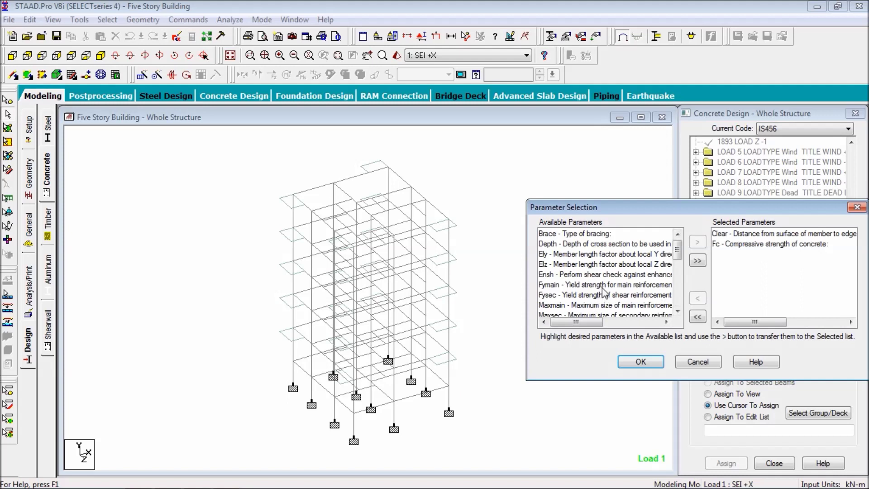
pyautogui.click(603, 285)
pyautogui.click(696, 243)
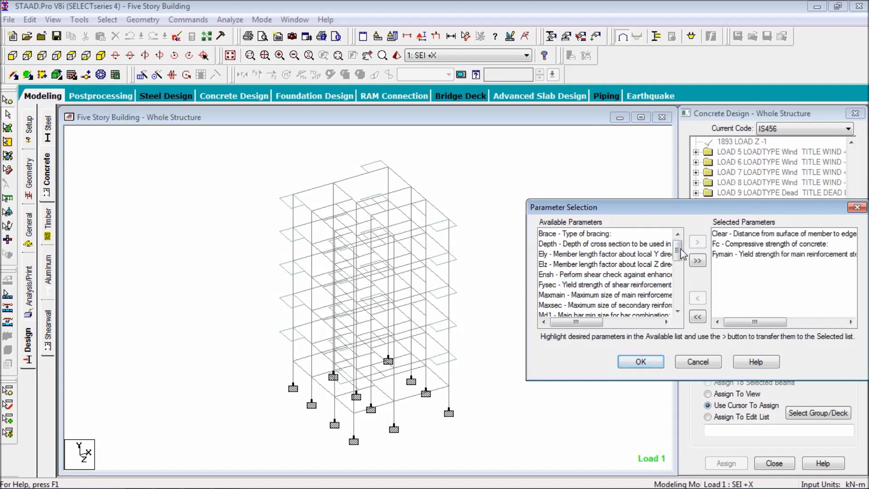
pyautogui.click(643, 285)
pyautogui.click(697, 243)
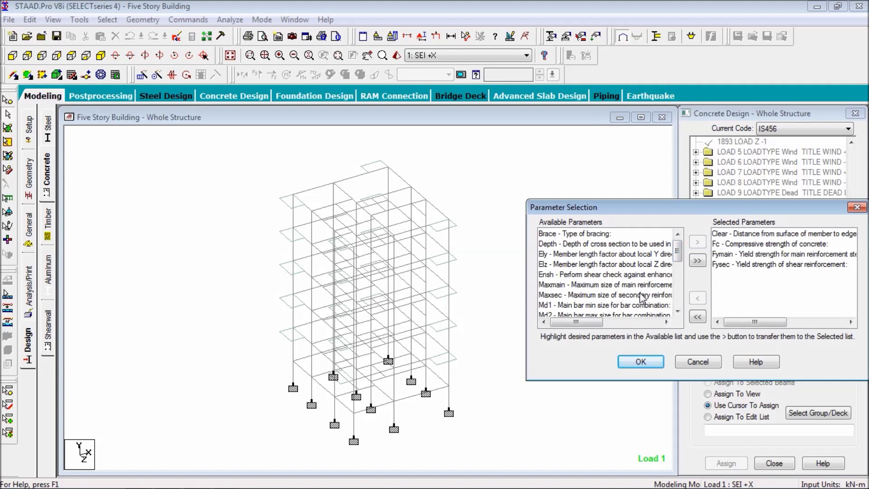
# Look through the rest of the available concrete design parameters for any others that are needed
pyautogui.click(677, 310)
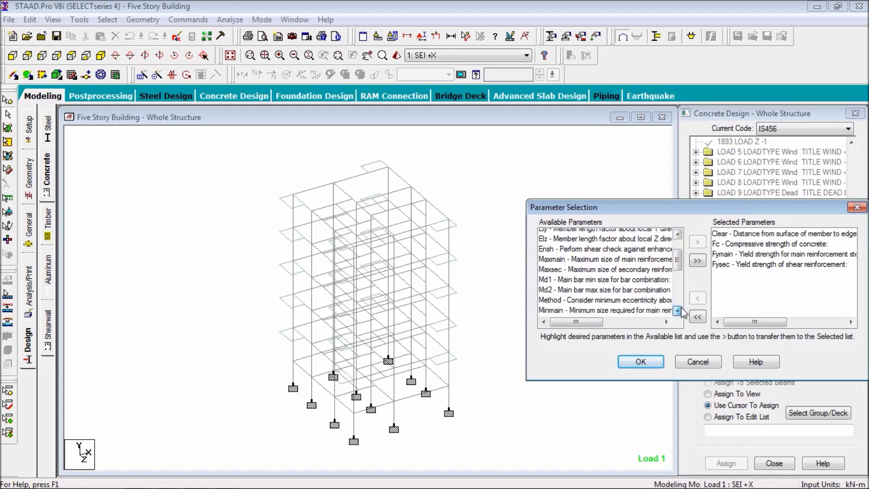
pyautogui.click(678, 311)
pyautogui.click(677, 310)
pyautogui.click(678, 311)
pyautogui.click(678, 310)
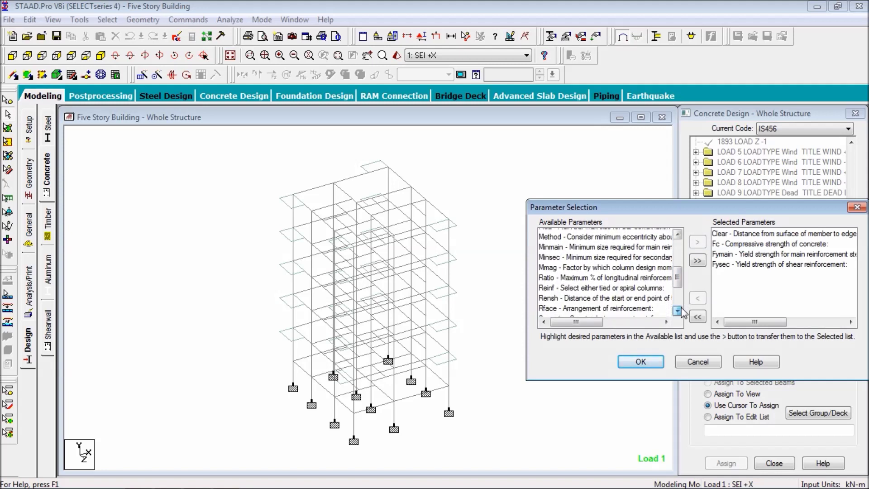
pyautogui.click(678, 310)
pyautogui.click(677, 310)
pyautogui.click(678, 311)
pyautogui.click(678, 311)
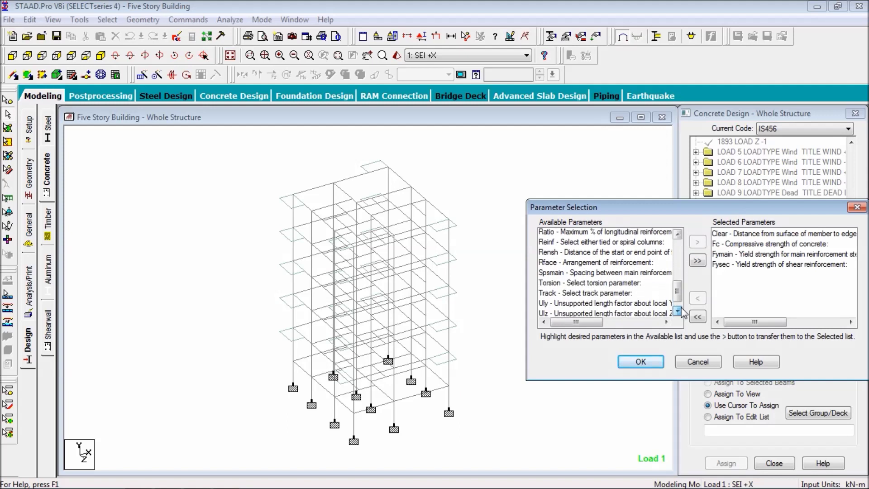
pyautogui.click(678, 310)
pyautogui.click(678, 310)
pyautogui.click(677, 311)
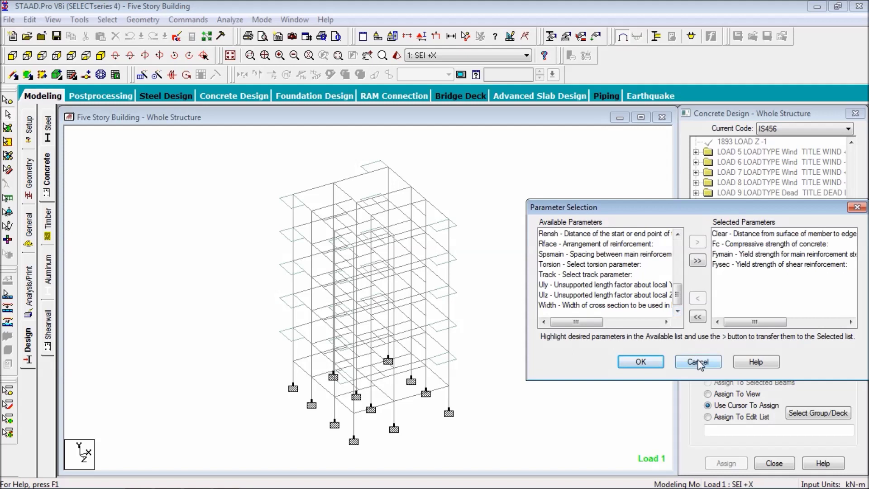
# Confirm the selected concrete design parameters and check the list of parameters available for definition
pyautogui.click(641, 362)
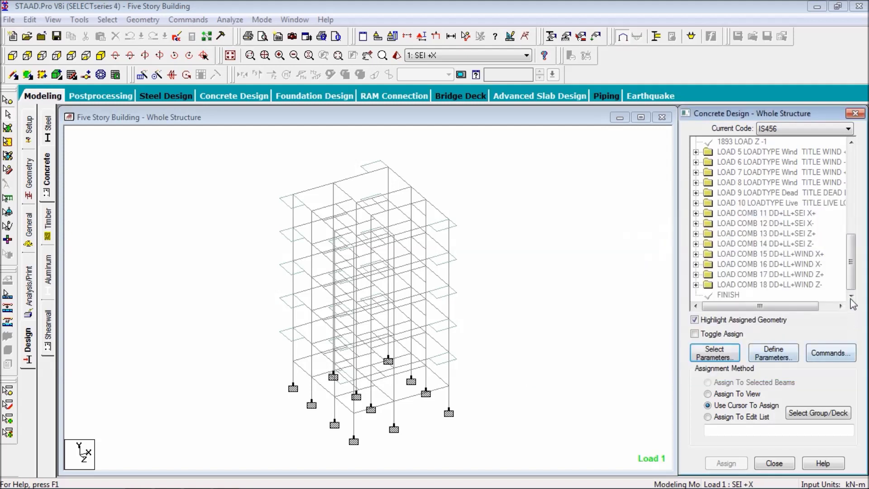
pyautogui.click(767, 352)
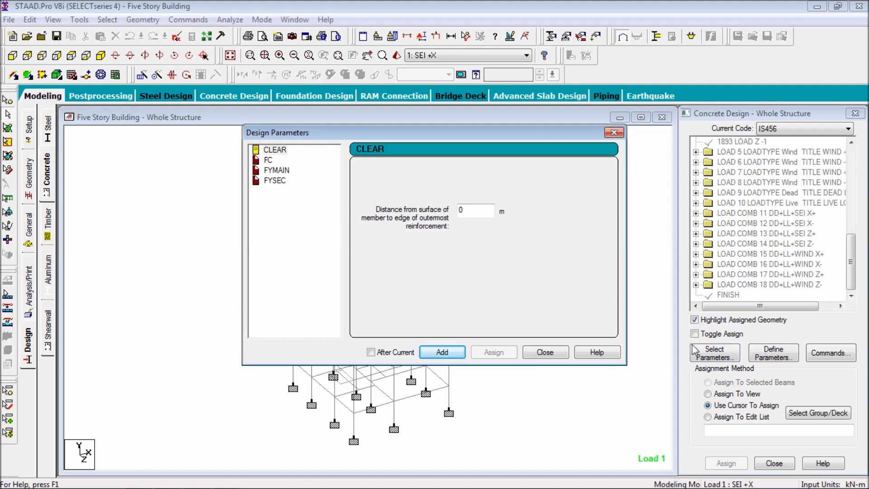
pyautogui.click(545, 352)
# Try to add the Torsion parameter to the selected concrete design parameters
pyautogui.click(714, 353)
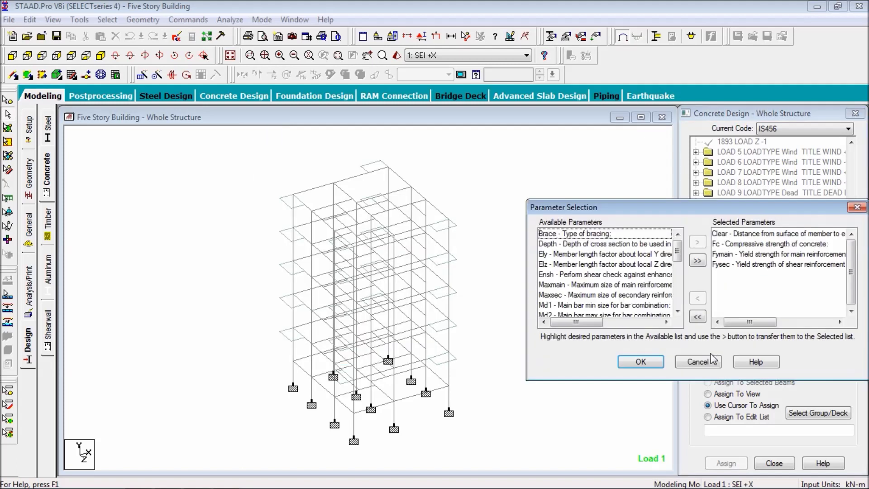
pyautogui.click(678, 298)
pyautogui.click(679, 306)
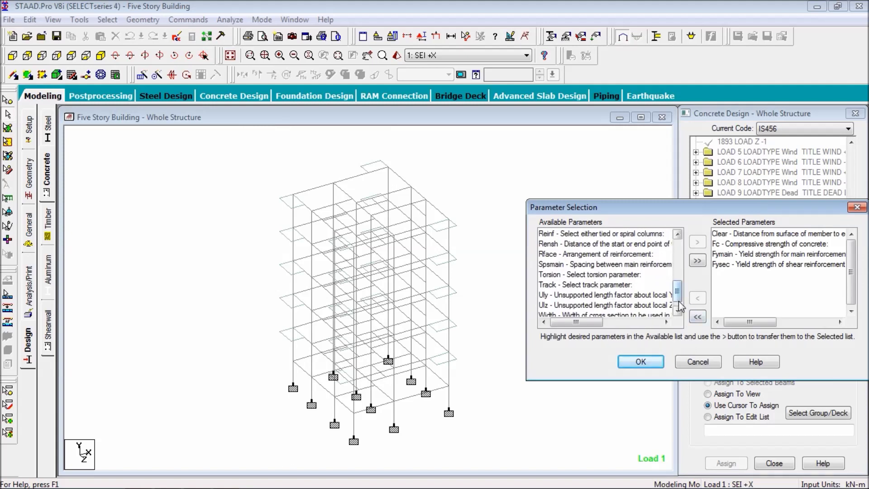
pyautogui.click(680, 306)
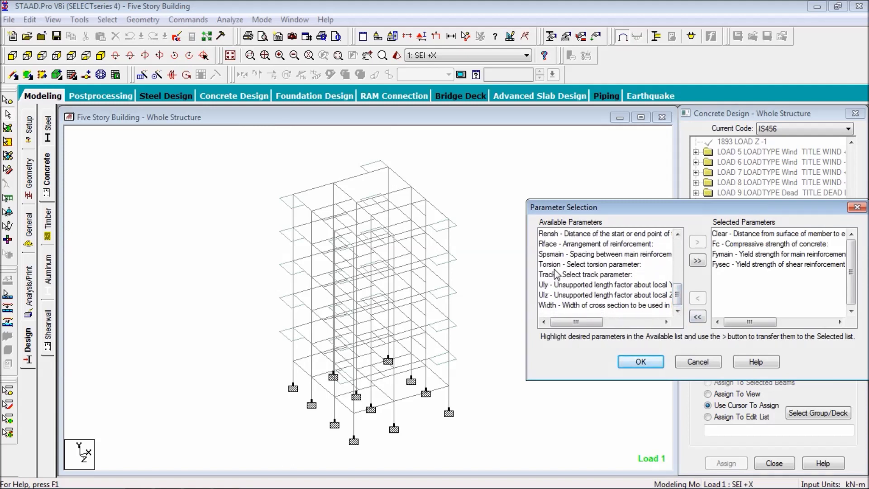
pyautogui.click(578, 268)
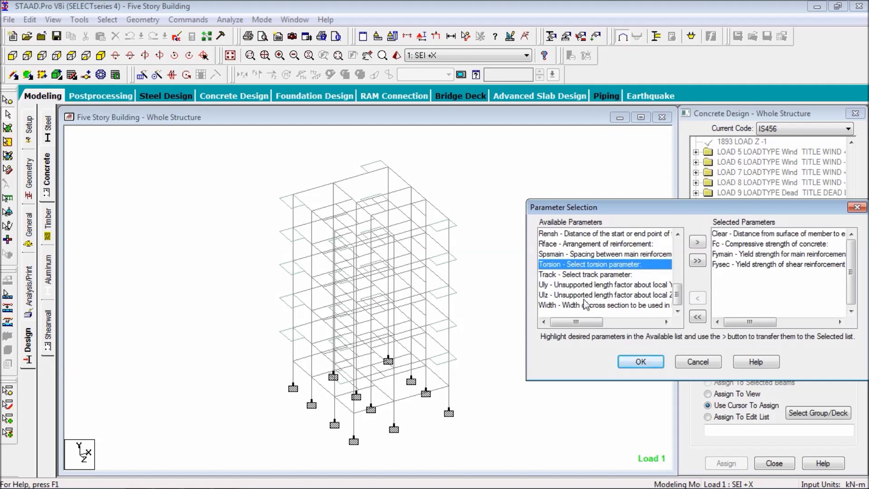
pyautogui.click(637, 362)
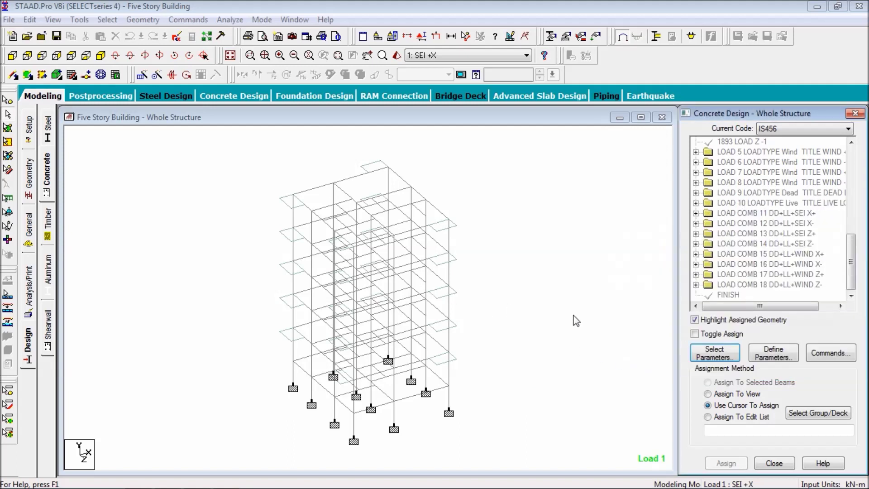
# Define three CLEAR cover parameters with distances of 0.025, 0.030 and 0.040 m
pyautogui.click(773, 353)
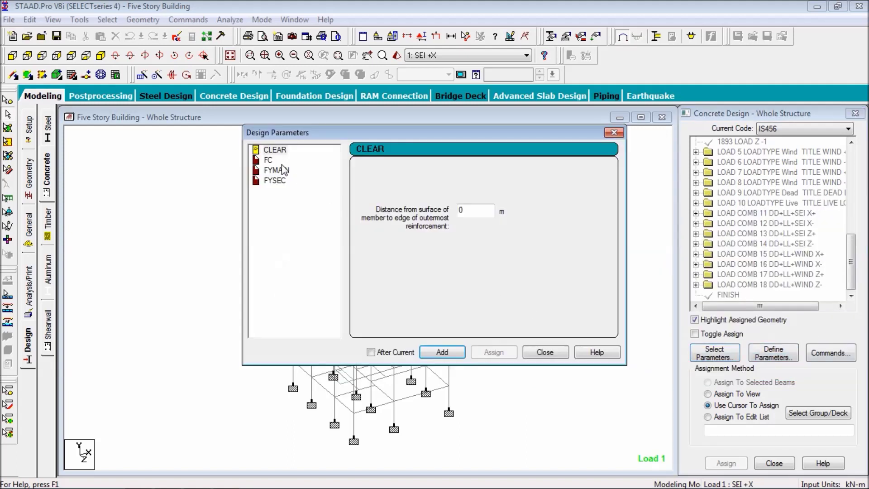
pyautogui.click(470, 213)
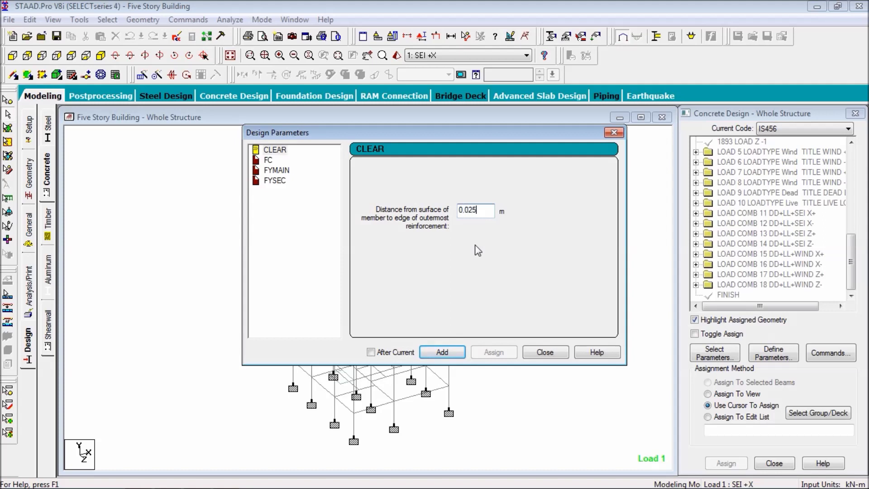
pyautogui.click(442, 352)
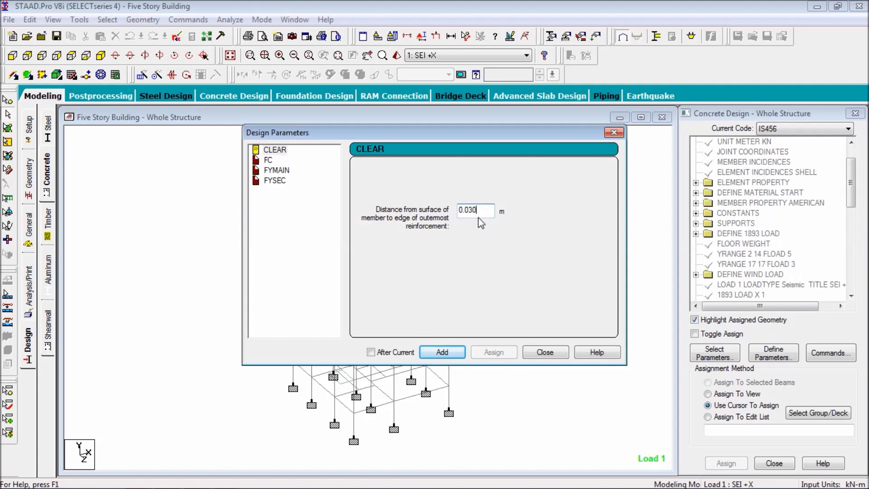
pyautogui.click(442, 353)
pyautogui.click(488, 212)
pyautogui.click(442, 354)
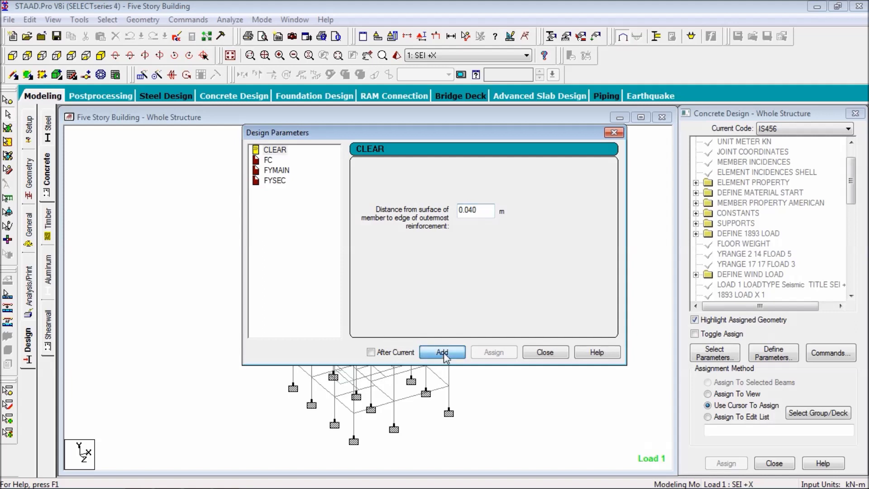
# Define the FC parameter with a concrete compressive strength of 25000 kN/m2
pyautogui.click(267, 161)
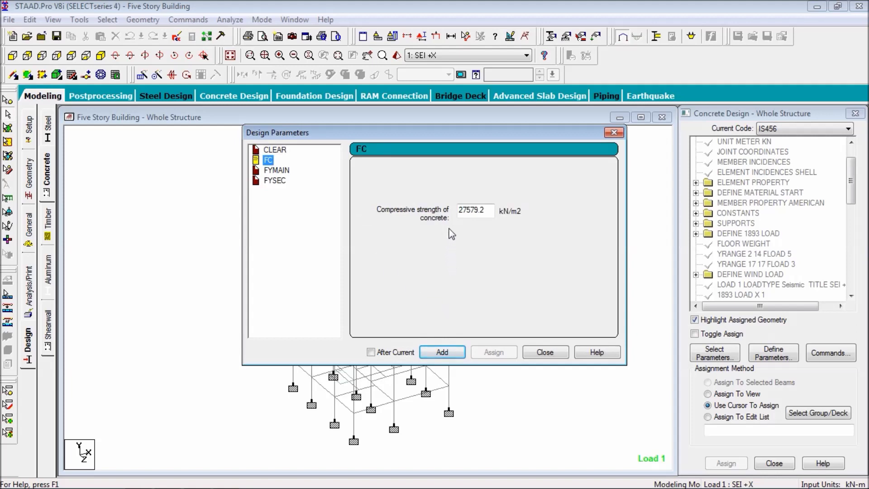
pyautogui.click(464, 212)
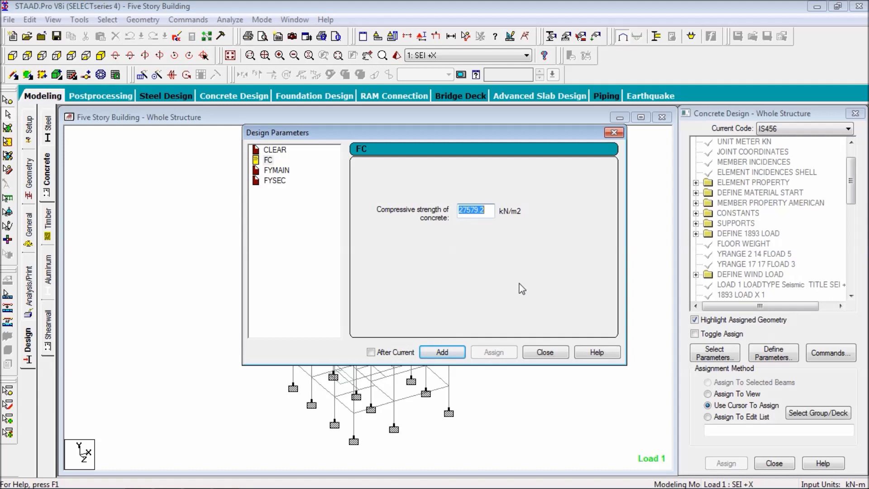
pyautogui.write('25000')
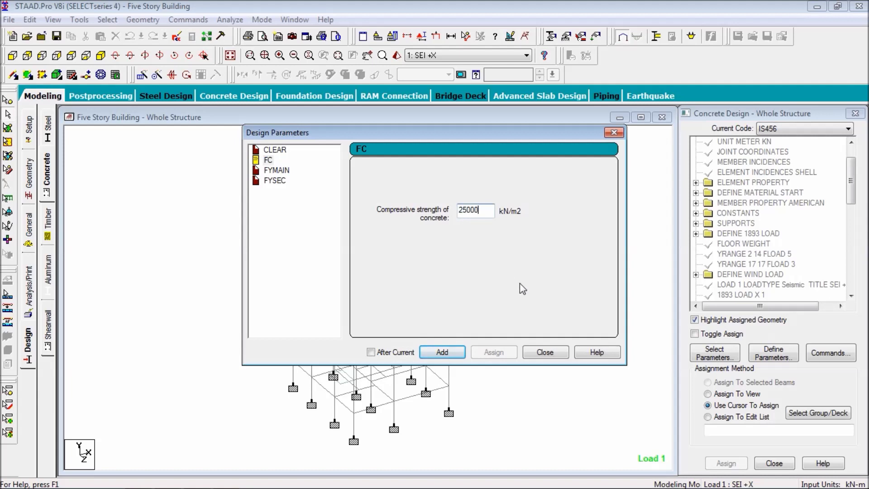
pyautogui.click(442, 352)
# Define the FYMAIN and FYSEC yield strengths for main and shear reinforcement as 500000 kN/m2 each
pyautogui.click(276, 170)
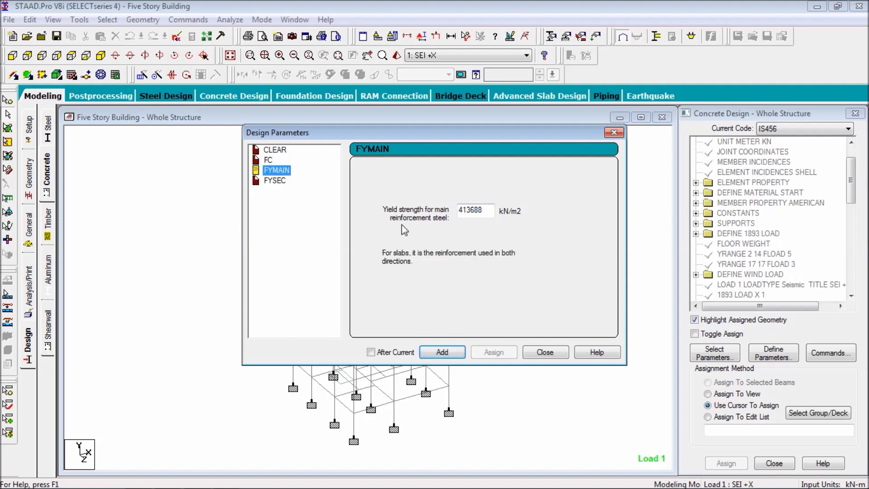
pyautogui.doubleClick(470, 210)
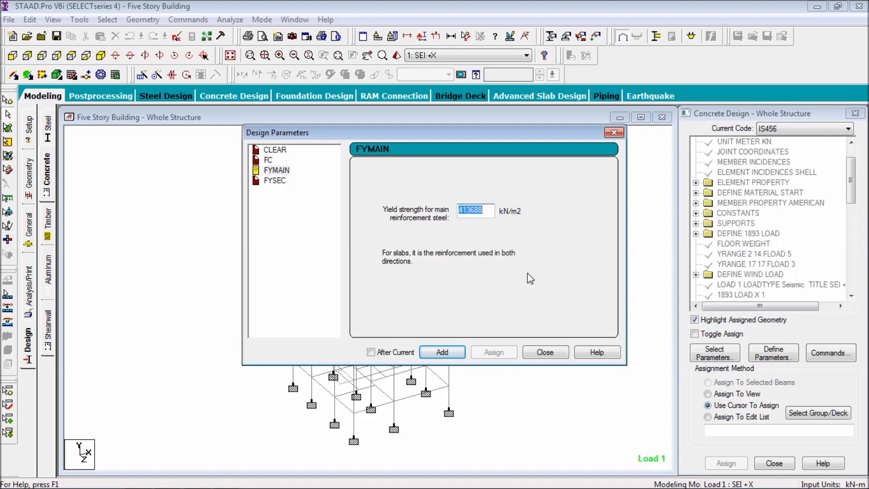
pyautogui.write('500000')
pyautogui.click(286, 181)
pyautogui.doubleClick(481, 219)
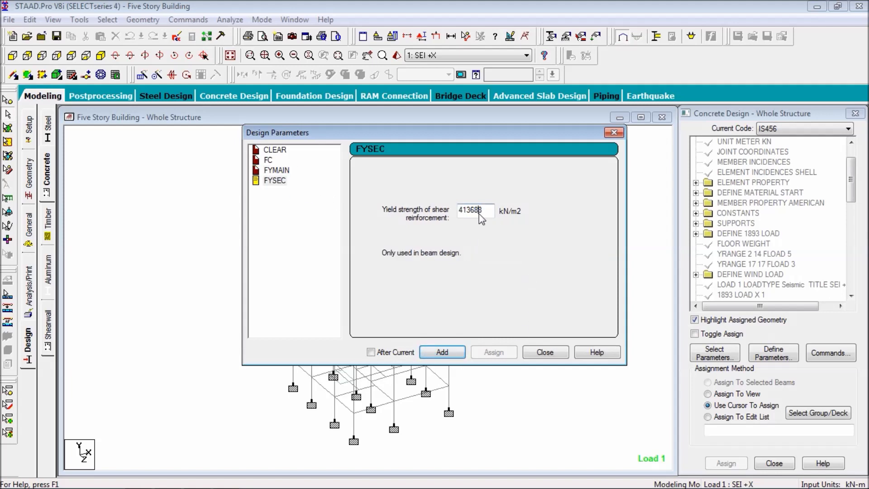
pyautogui.write('500000')
pyautogui.click(443, 352)
pyautogui.click(545, 352)
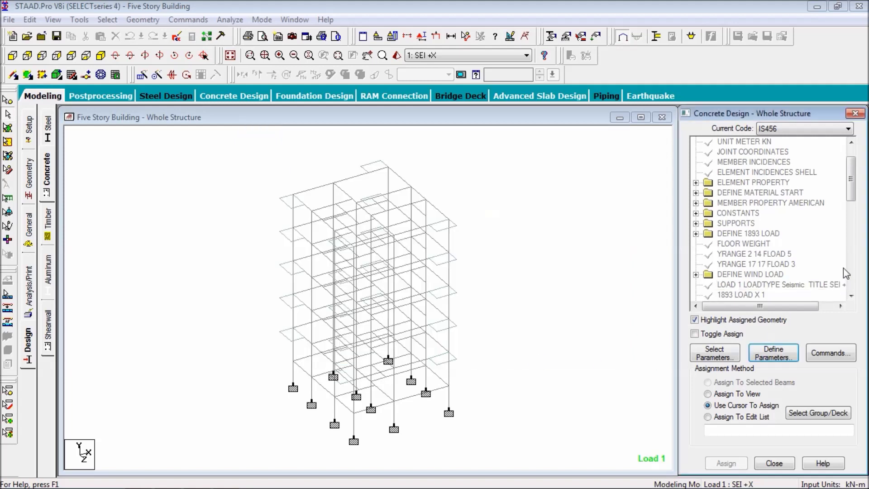
pyautogui.click(851, 296)
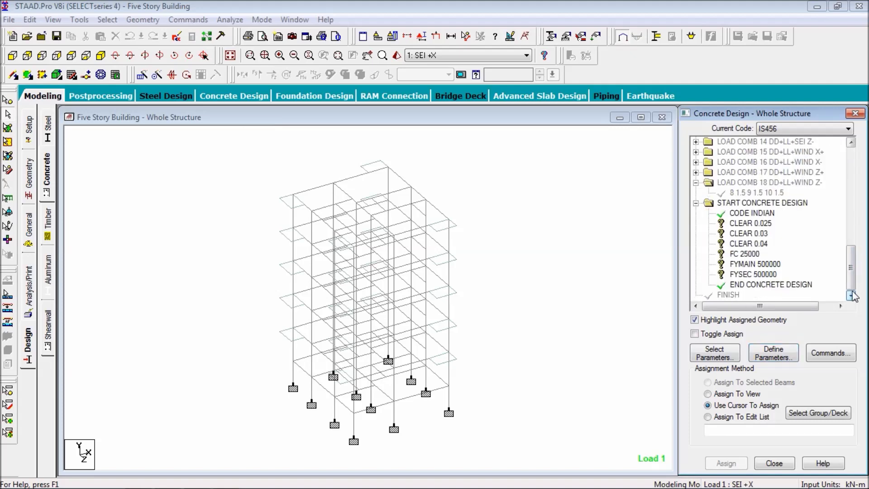
# Move the Torsion parameter into the selected concrete design parameters and confirm the selection
pyautogui.click(715, 353)
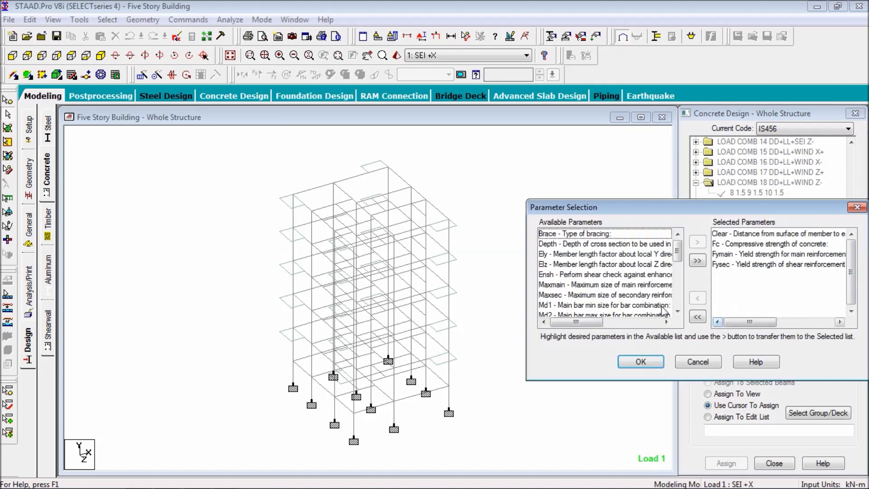
pyautogui.moveTo(677, 249); pyautogui.dragTo(678, 294)
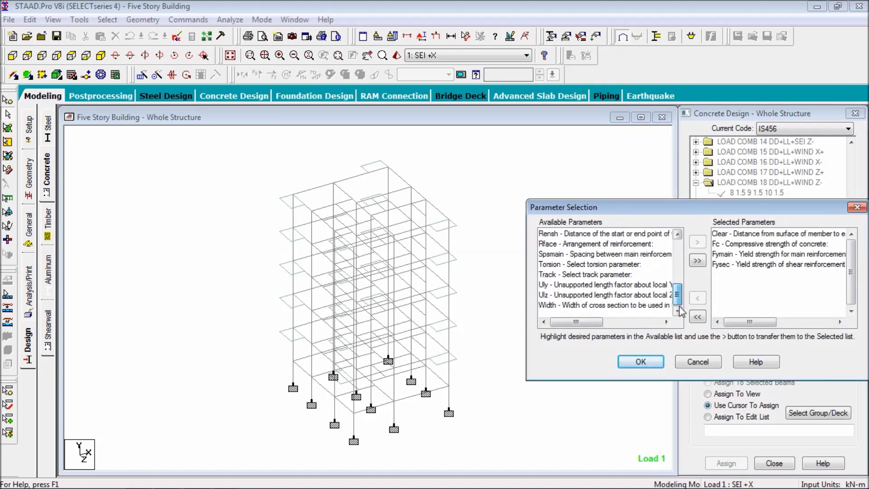
pyautogui.click(600, 275)
pyautogui.click(602, 265)
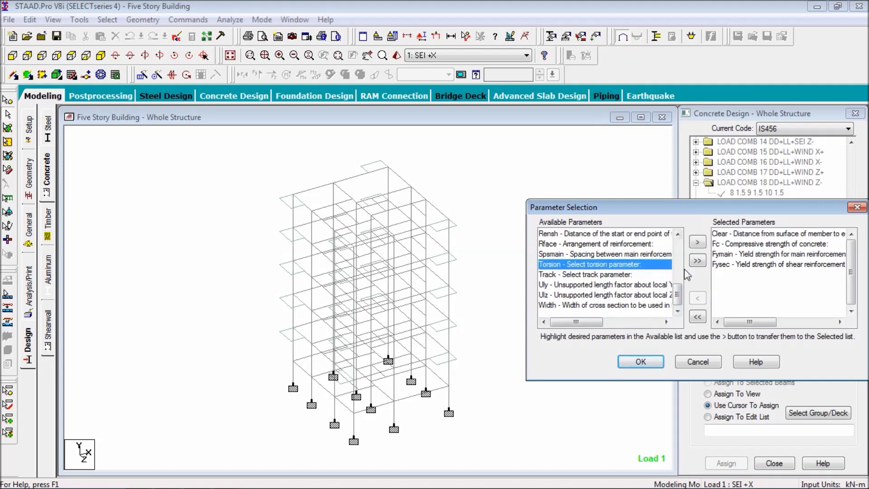
pyautogui.click(695, 244)
pyautogui.click(645, 365)
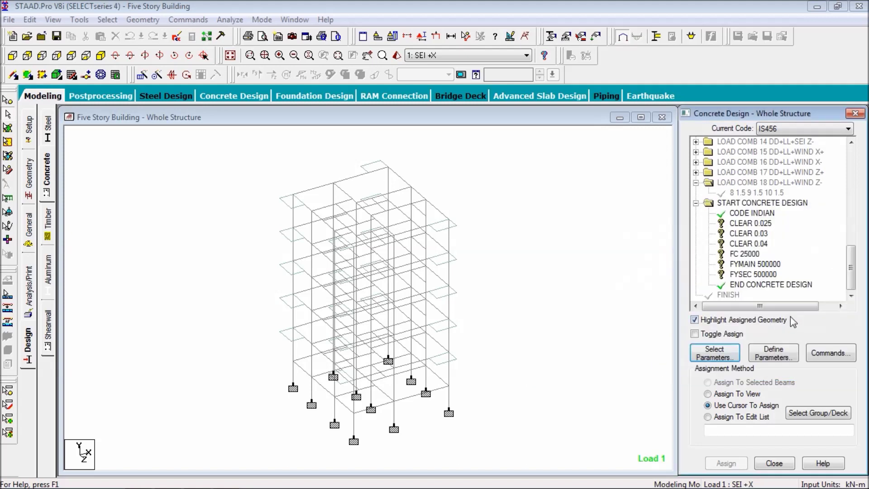
# Define the TORSION parameter with the option (0) Design for torsion
pyautogui.click(765, 357)
pyautogui.click(268, 180)
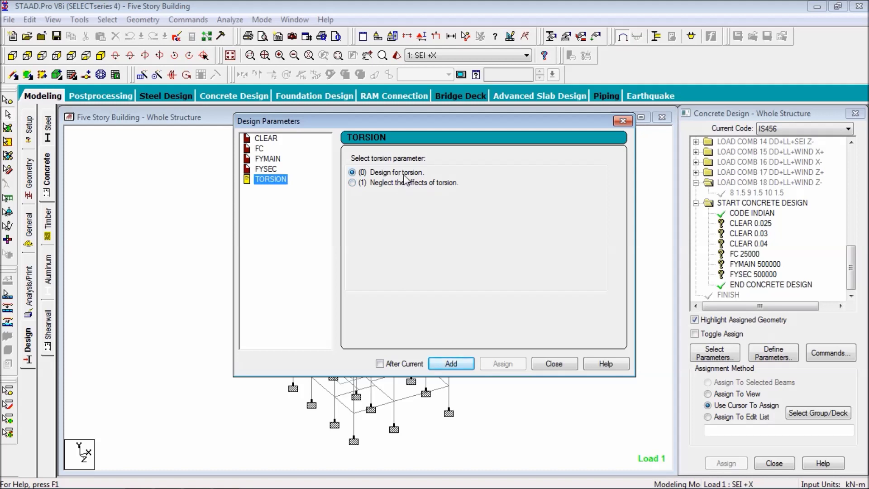
pyautogui.click(449, 364)
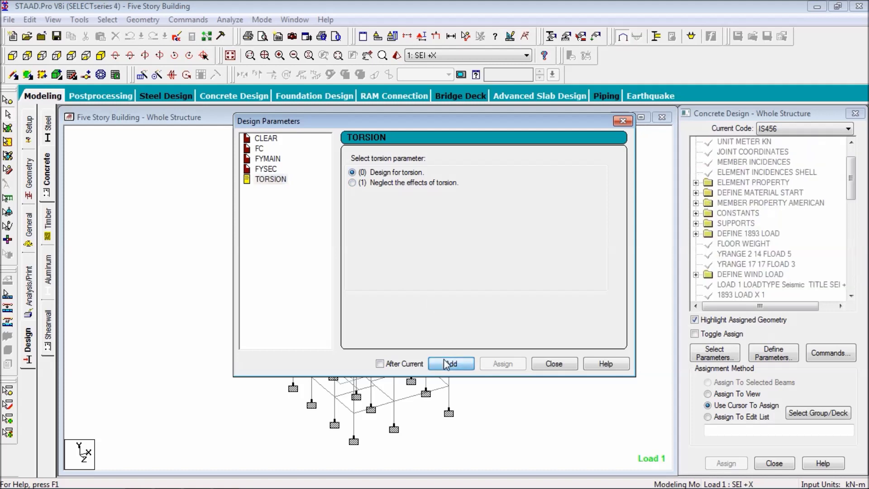
pyautogui.click(553, 363)
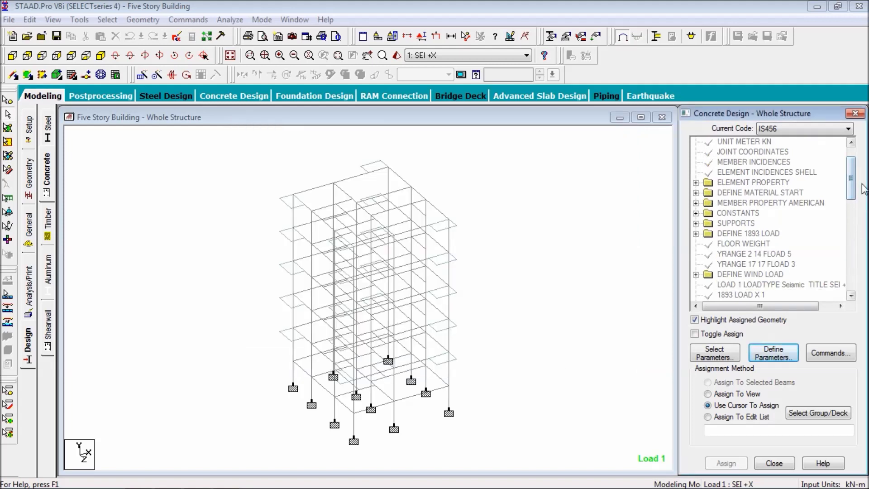
# Assign the CLEAR 0.025 parameter to all plates of the building
pyautogui.moveTo(851, 181); pyautogui.dragTo(843, 294)
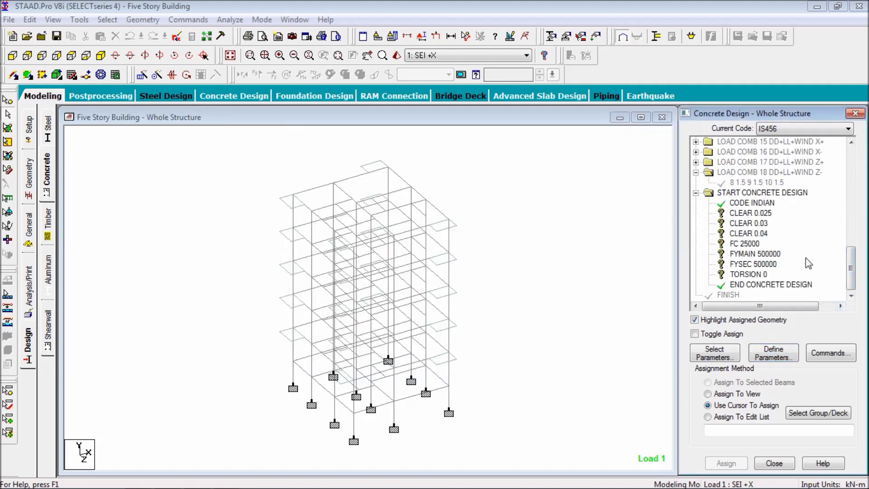
pyautogui.click(765, 214)
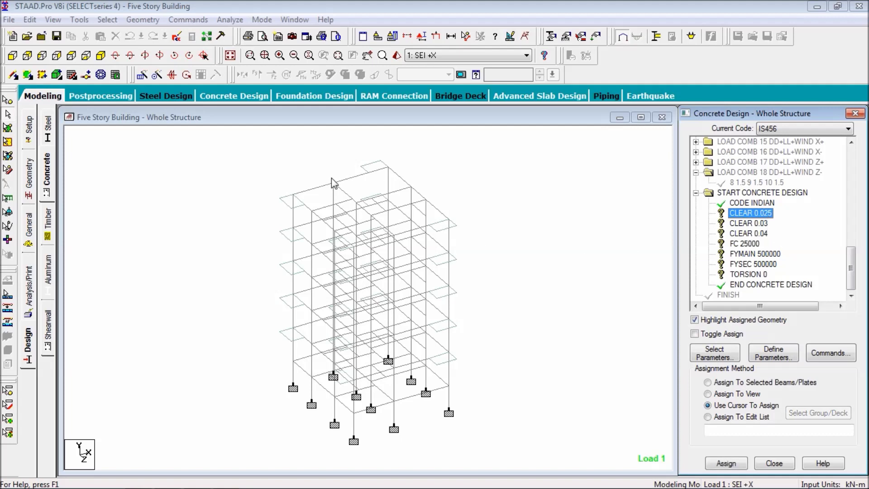
pyautogui.moveTo(479, 270); pyautogui.dragTo(448, 264, button='middle')
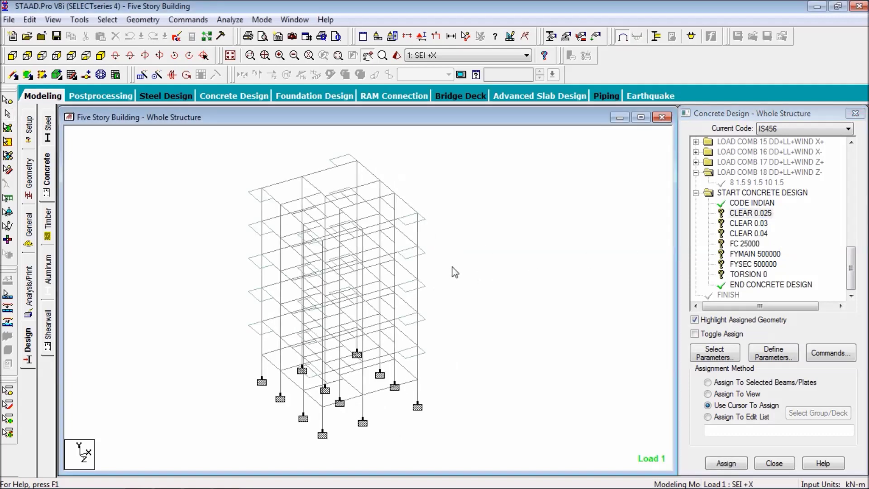
pyautogui.click(8, 128)
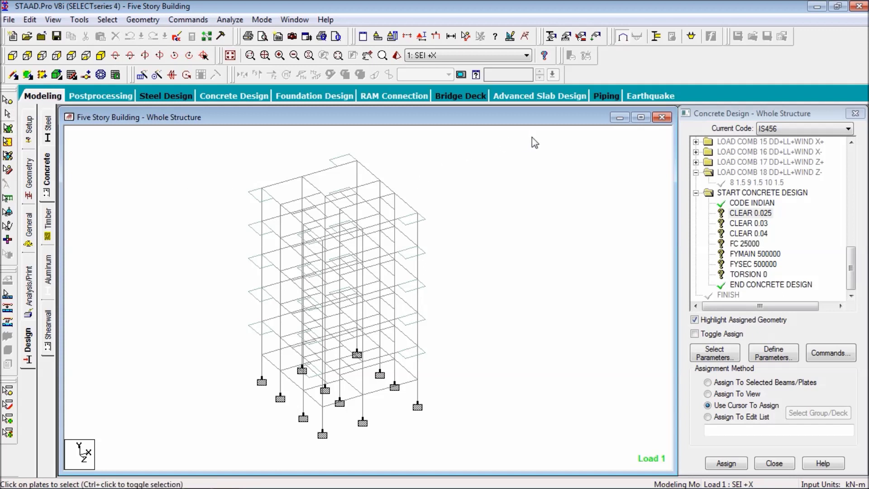
pyautogui.moveTo(534, 138); pyautogui.dragTo(134, 453)
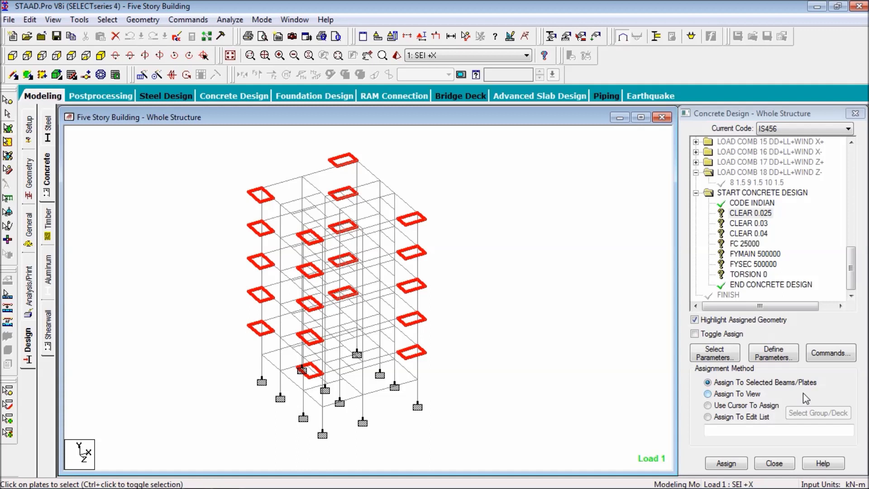
pyautogui.click(725, 461)
pyautogui.click(746, 465)
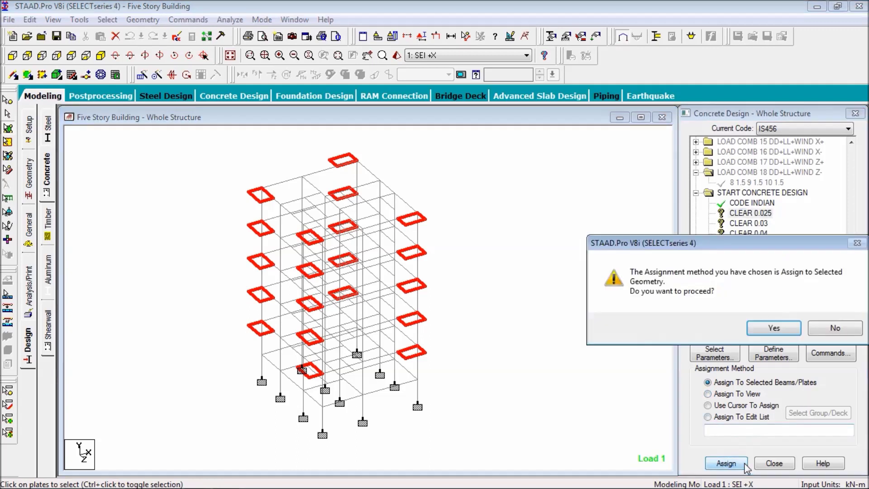
pyautogui.click(788, 332)
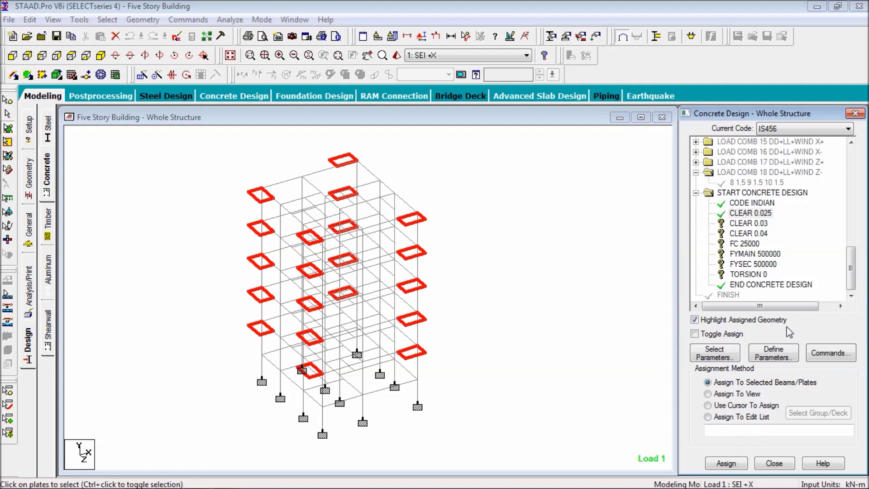
# Assign the CLEAR 0.03 parameter to all beams parallel to the X and Z axes
pyautogui.click(741, 223)
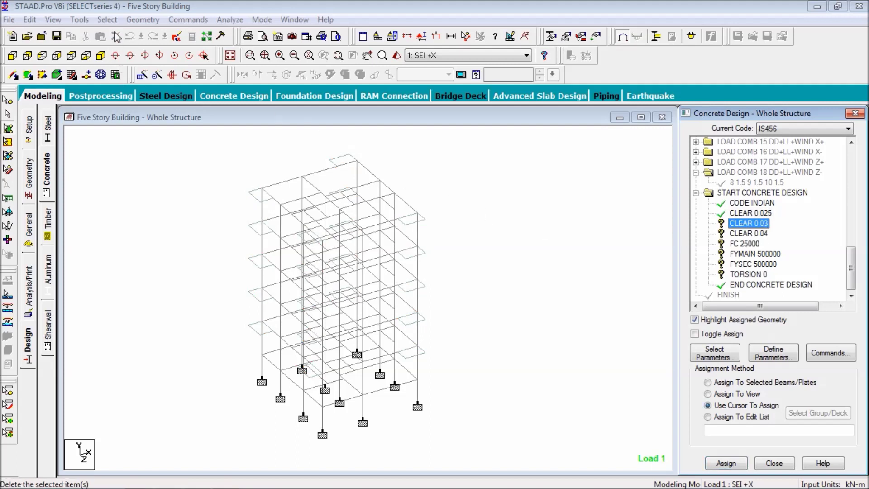
pyautogui.click(107, 19)
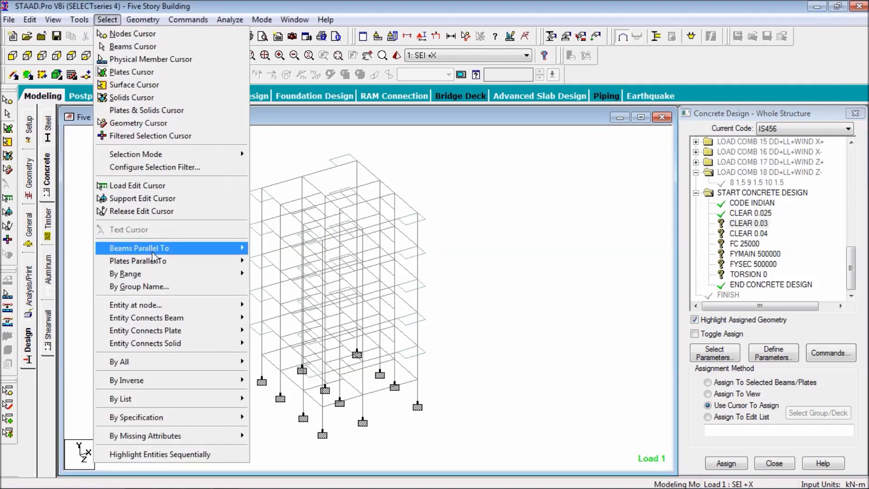
pyautogui.moveTo(153, 253)
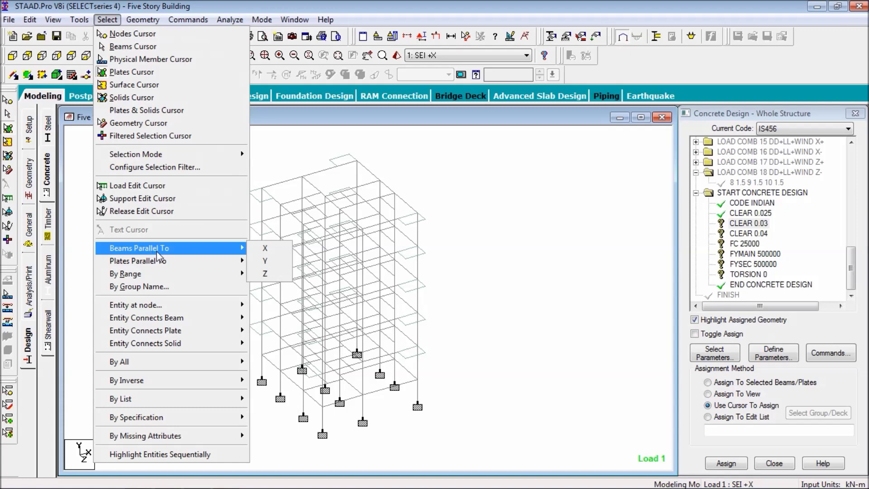
pyautogui.click(264, 248)
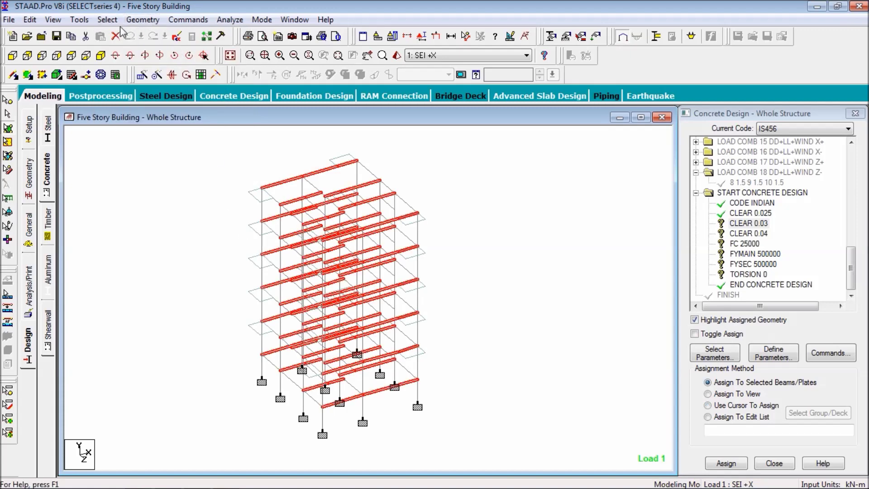
pyautogui.click(109, 20)
pyautogui.moveTo(226, 248)
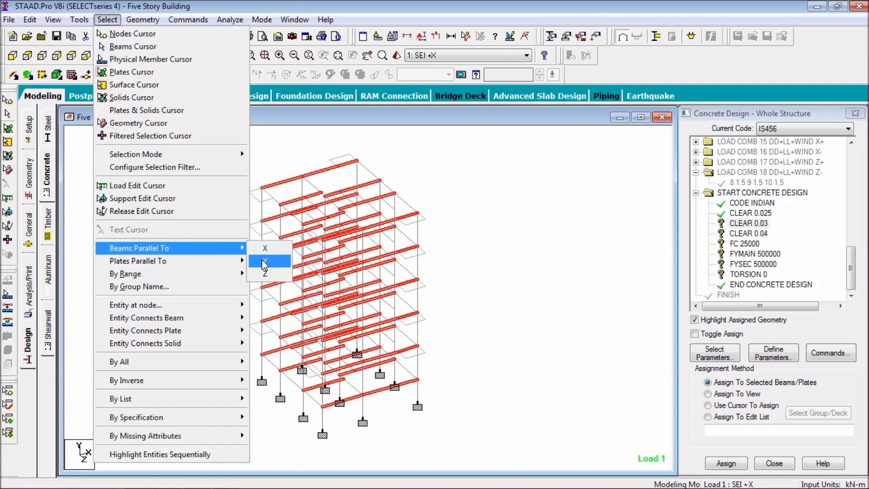
pyautogui.click(266, 275)
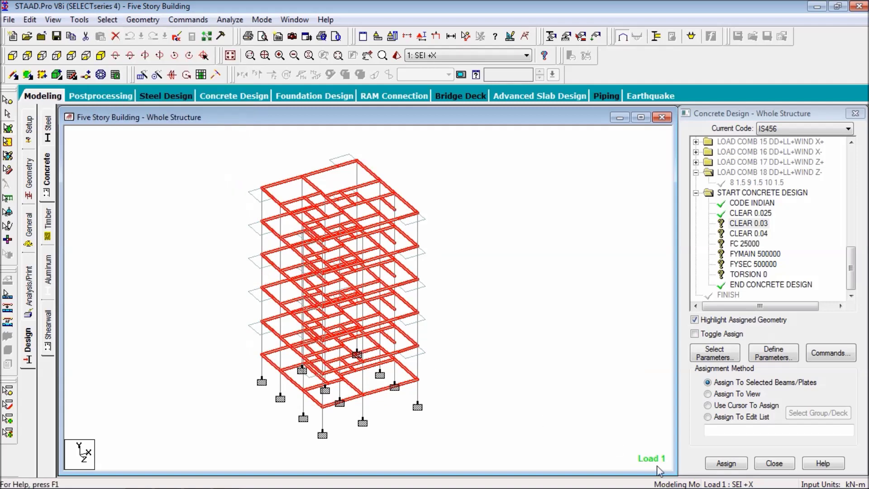
pyautogui.click(724, 463)
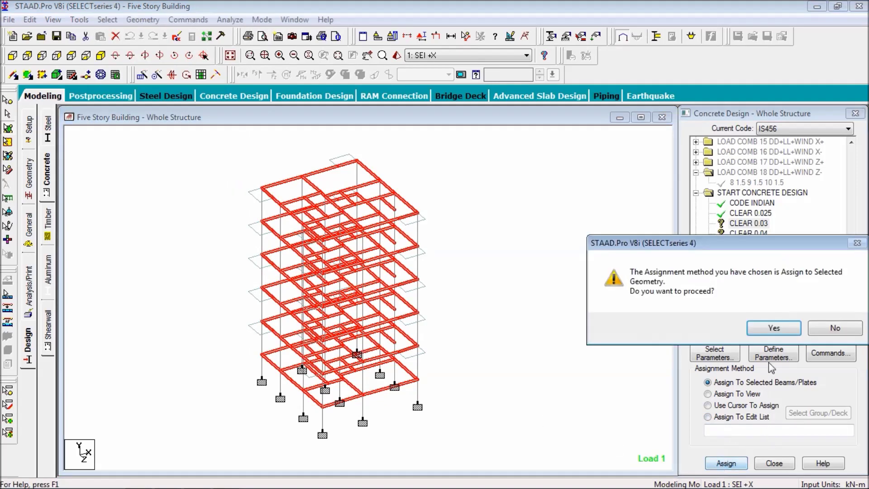
pyautogui.click(775, 327)
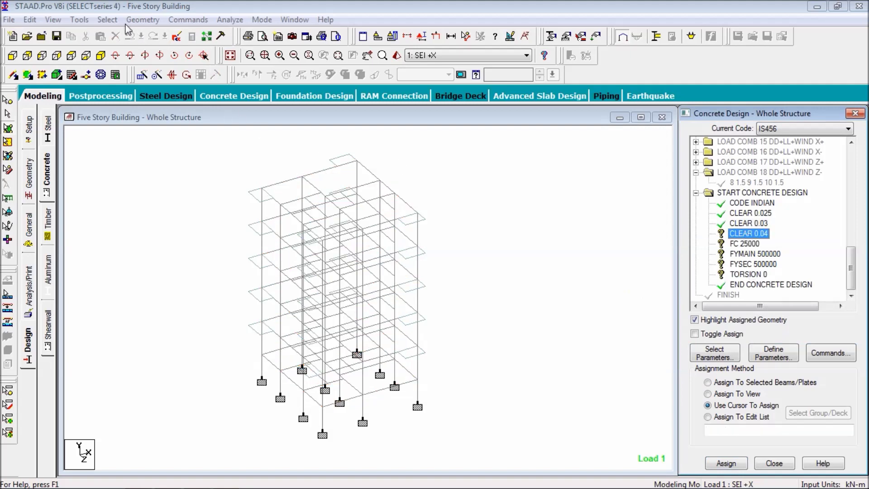
# Assign the CLEAR 0.04 parameter to all columns, the members parallel to the Y axis
pyautogui.click(108, 20)
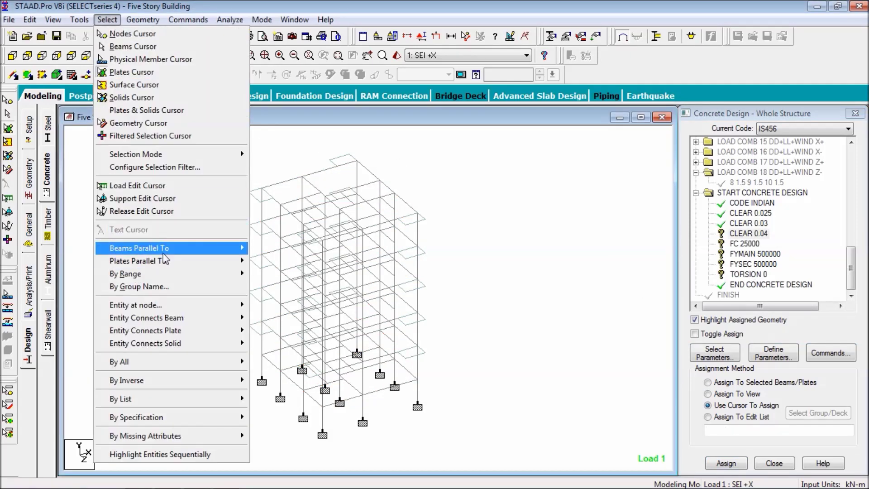
pyautogui.moveTo(207, 250)
pyautogui.click(283, 262)
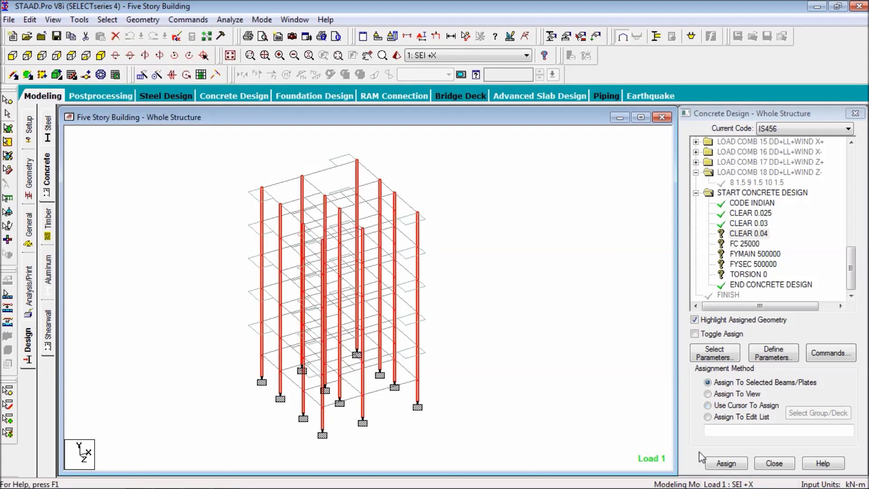
pyautogui.click(724, 464)
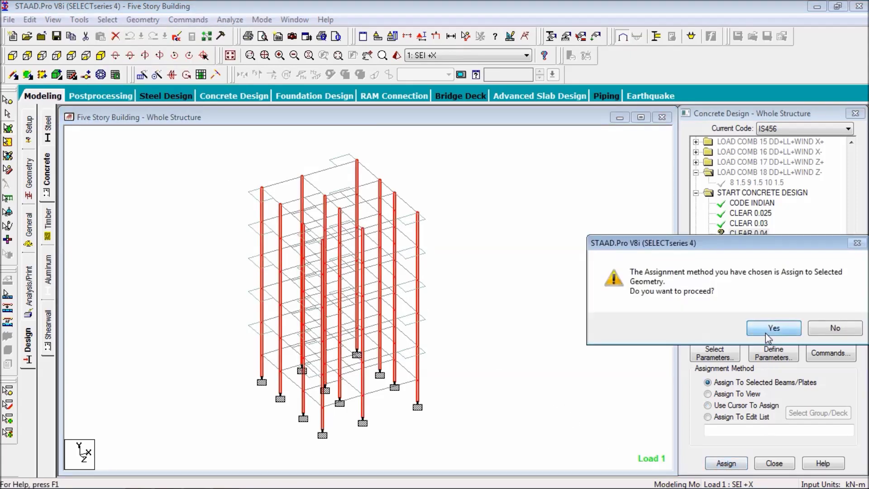
pyautogui.click(771, 331)
# Assign the FC 25000 concrete strength parameter to the whole structure in view
pyautogui.click(751, 244)
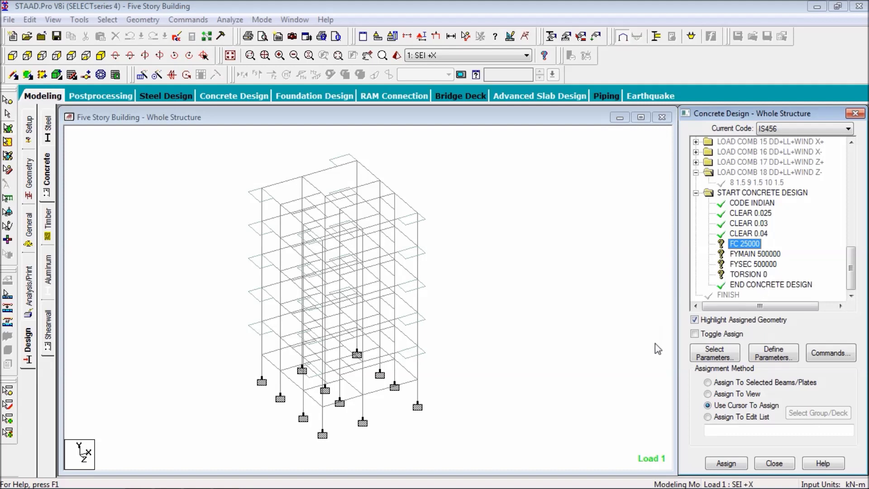
pyautogui.click(730, 398)
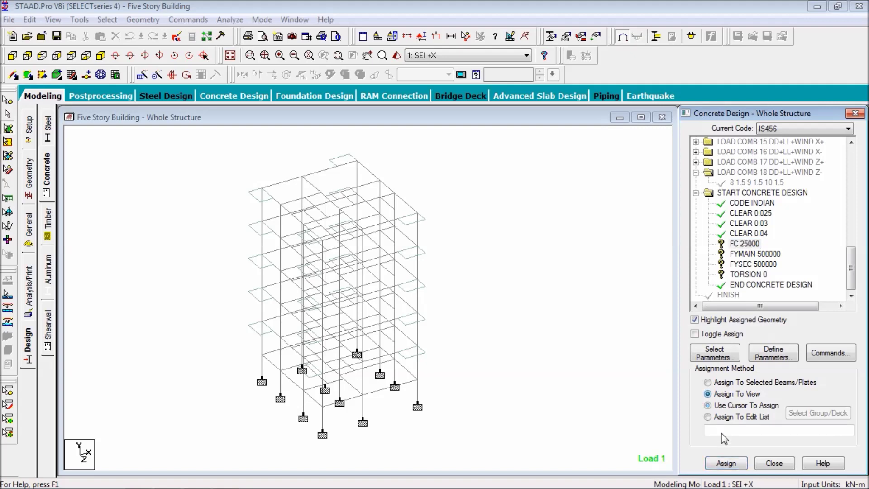
pyautogui.click(724, 462)
pyautogui.click(773, 326)
# Assign the FYMAIN 500000 and FYSEC 500000 parameters to the whole structure in view
pyautogui.click(724, 404)
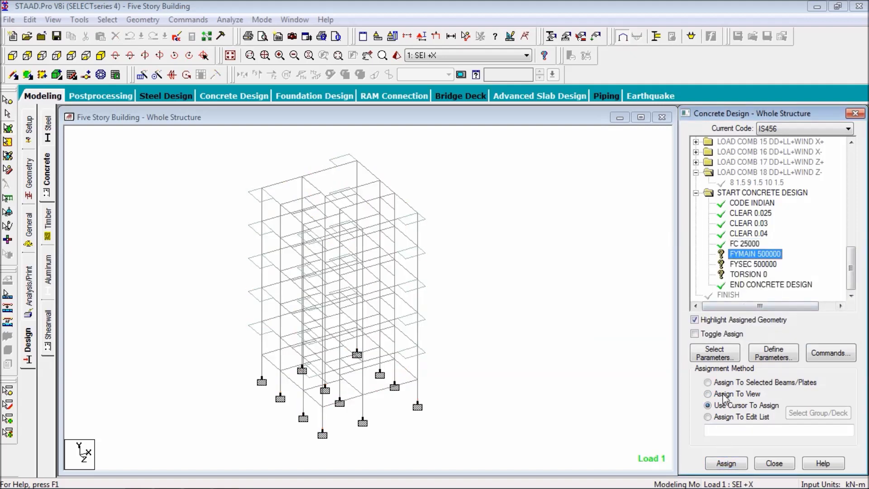
pyautogui.click(727, 394)
pyautogui.click(726, 463)
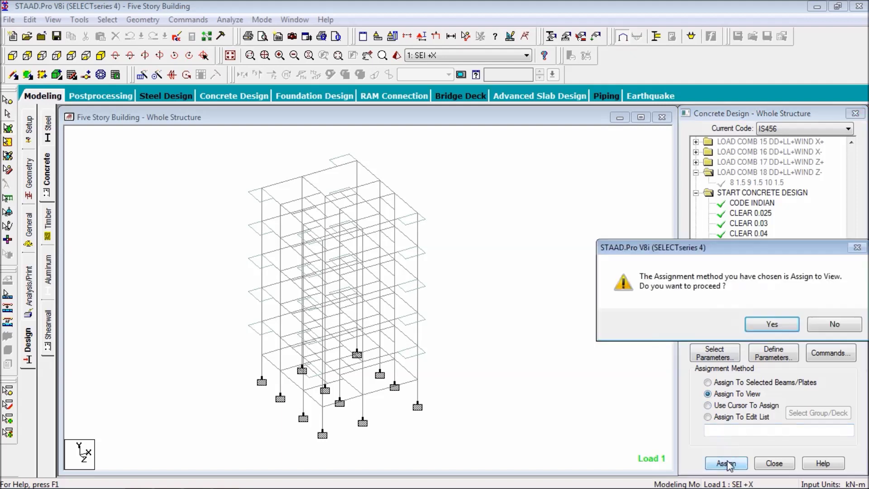
pyautogui.click(772, 337)
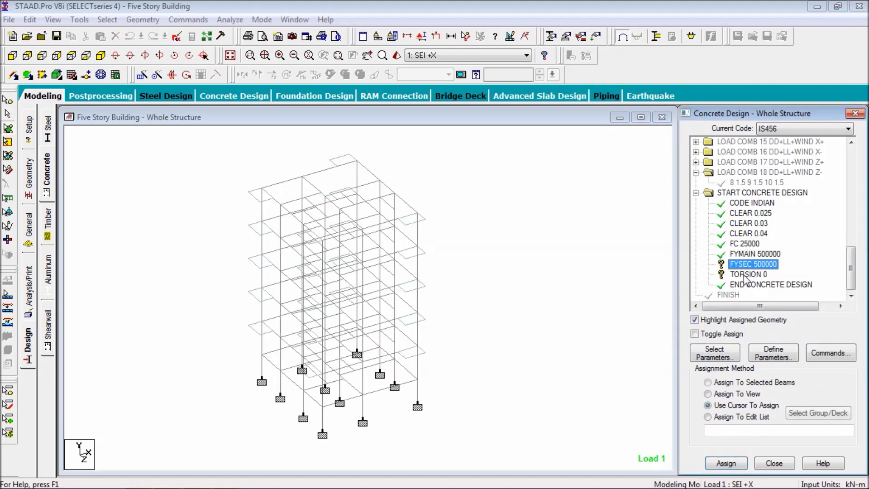
pyautogui.click(714, 405)
pyautogui.click(708, 394)
pyautogui.click(724, 462)
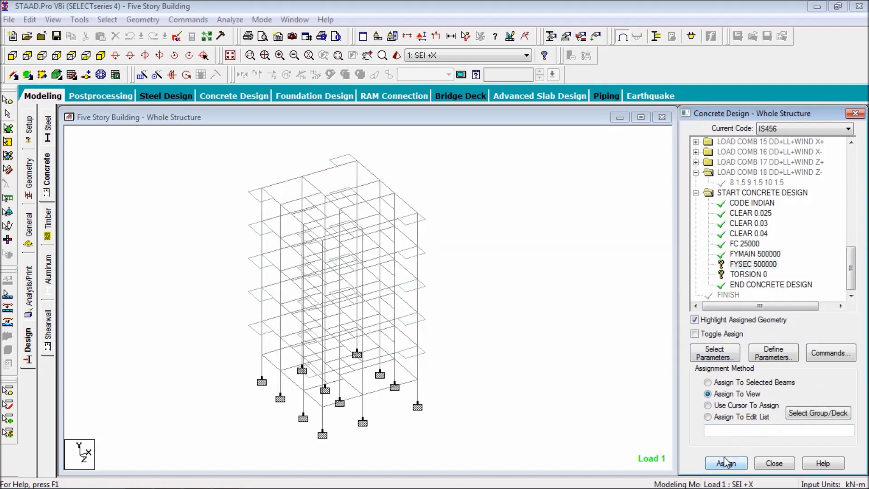
pyautogui.click(772, 324)
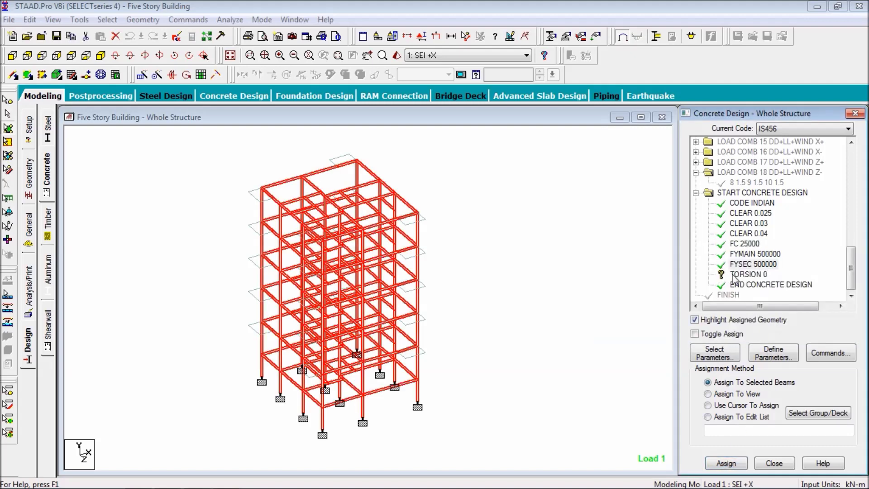
# Choose the TORSION 0 parameter and, in plan view, select the four sets of perimeter beams that adjoin the projecting balcony plates on all levels
pyautogui.click(734, 274)
pyautogui.click(500, 281)
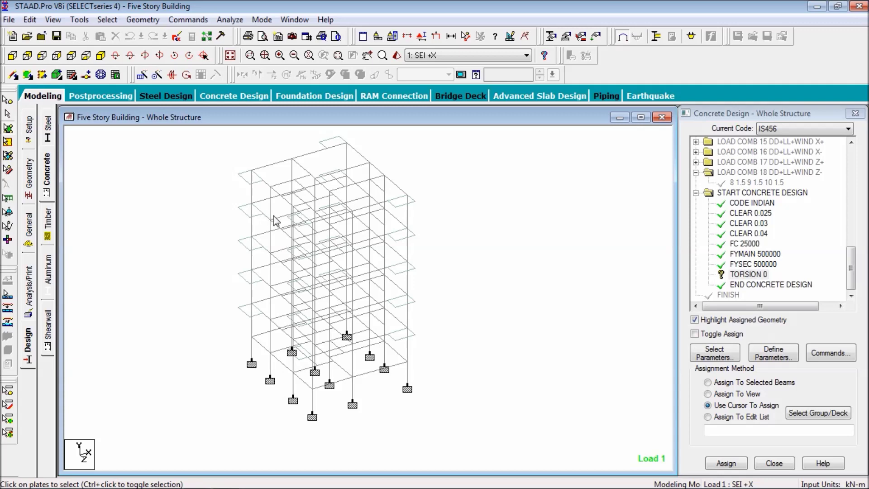
pyautogui.scroll(2, 285, 222)
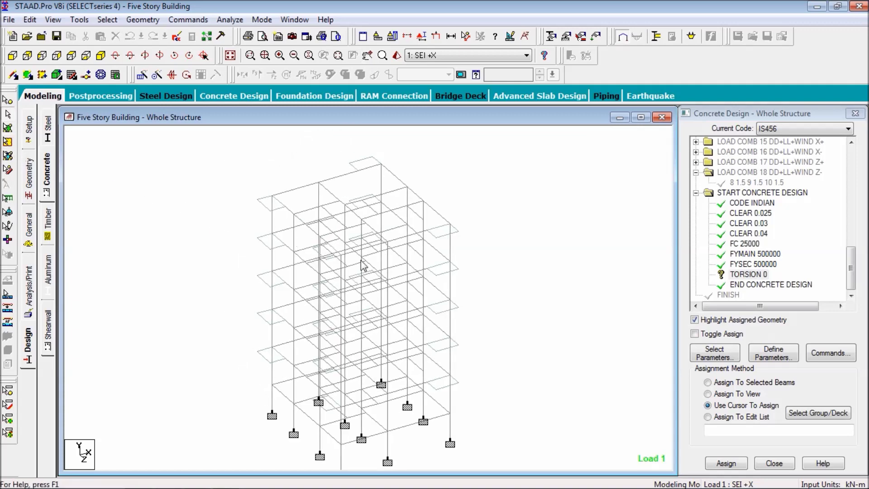
pyautogui.click(350, 177)
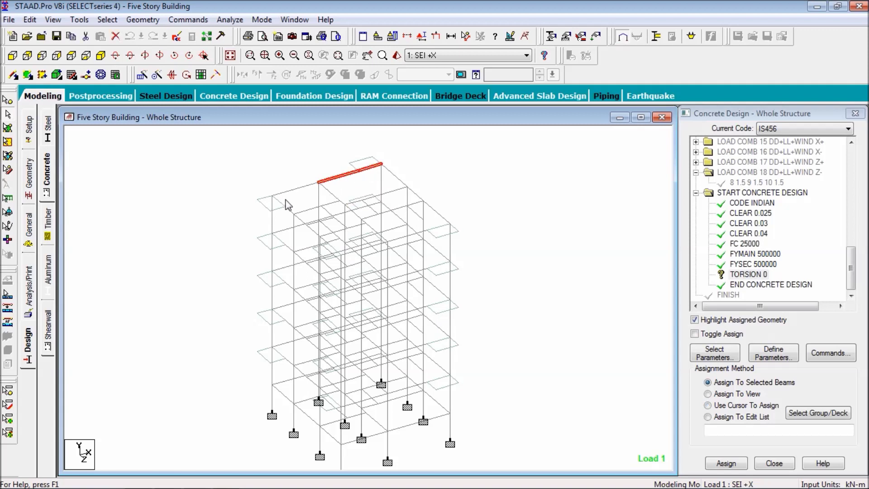
pyautogui.click(152, 148)
pyautogui.click(72, 56)
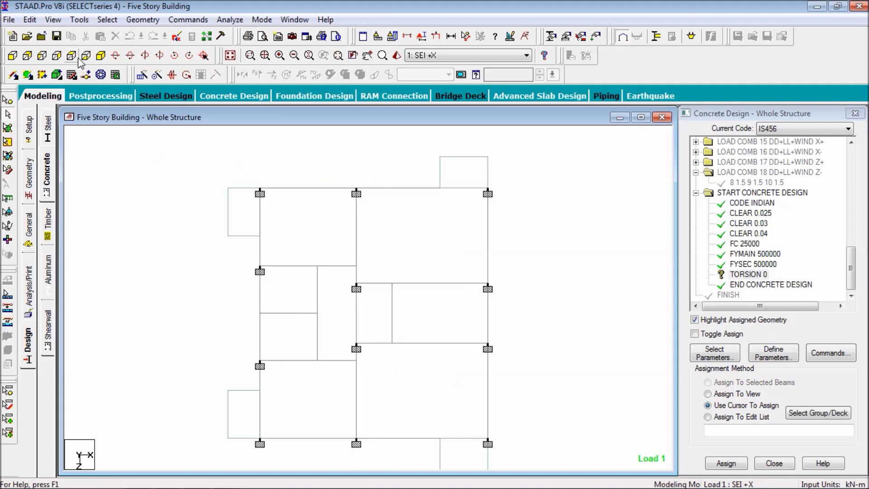
pyautogui.moveTo(283, 232); pyautogui.dragTo(249, 258)
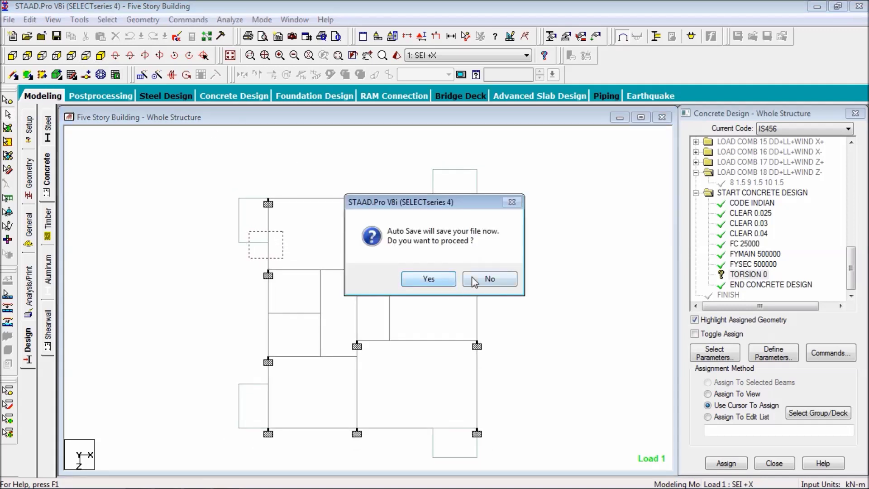
pyautogui.click(487, 279)
pyautogui.moveTo(285, 232); pyautogui.dragTo(258, 258)
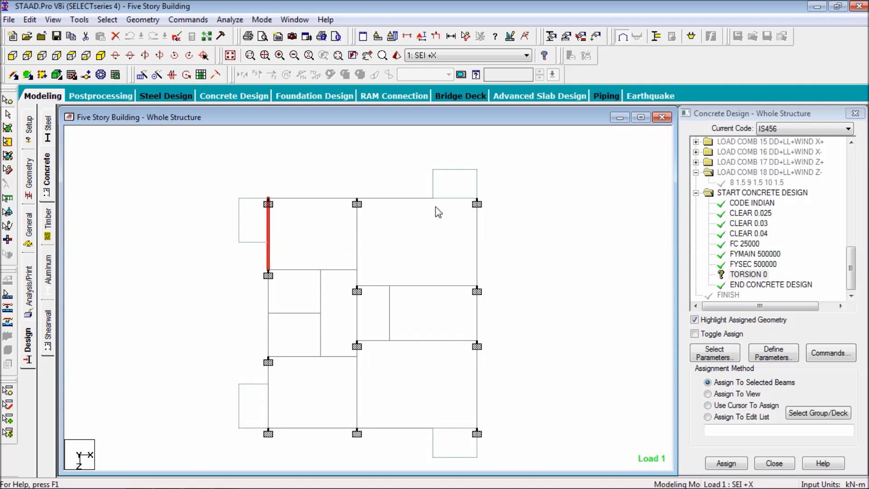
pyautogui.moveTo(440, 207); pyautogui.dragTo(407, 190)
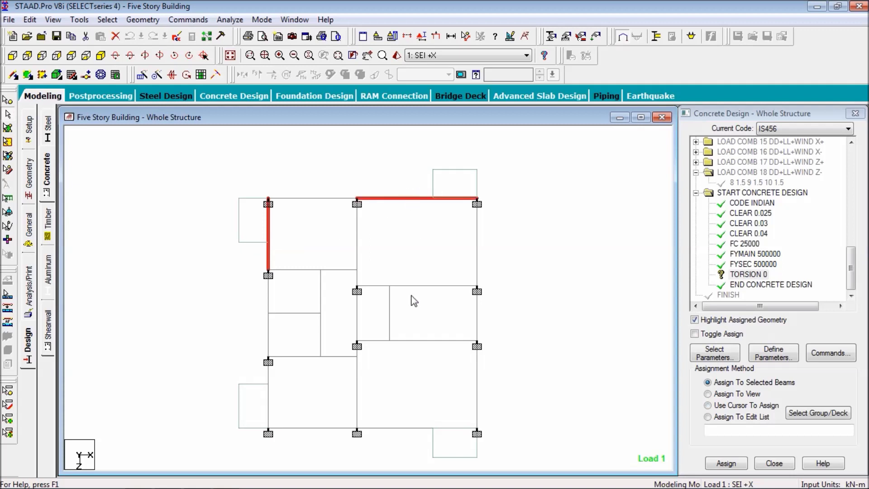
pyautogui.click(268, 398)
pyautogui.moveTo(459, 400); pyautogui.dragTo(410, 447)
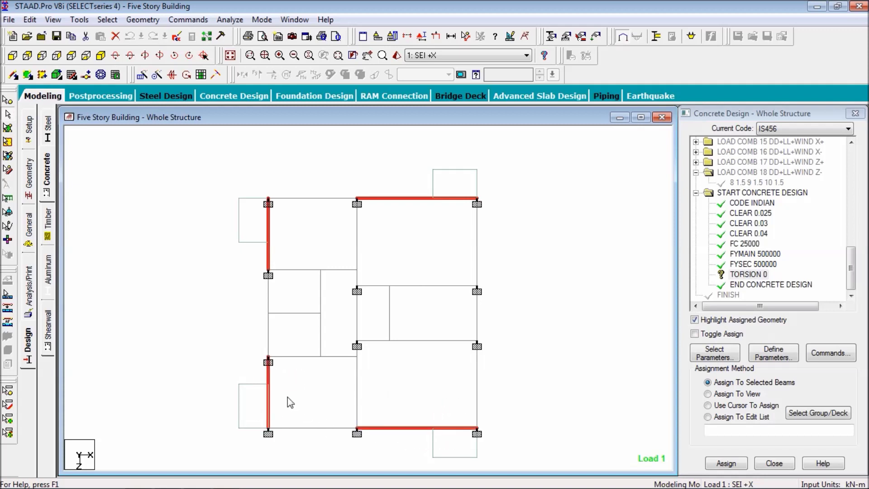
# In the rotated isometric view, remove the lowest-level beams just above the supports from the balcony beam selection
pyautogui.click(100, 58)
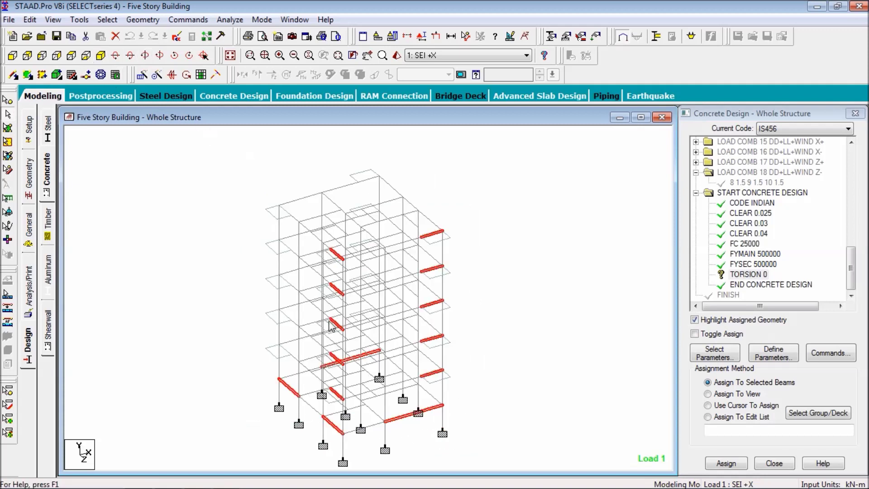
pyautogui.scroll(1, 288, 369)
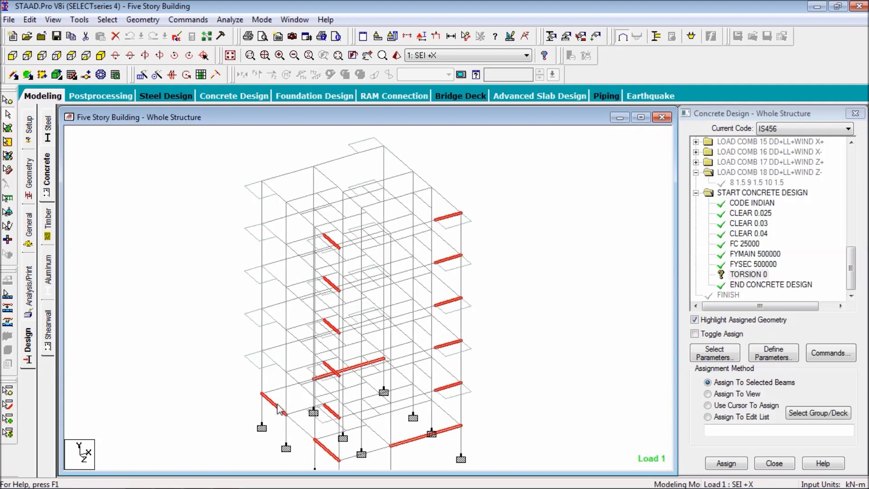
pyautogui.click(71, 55)
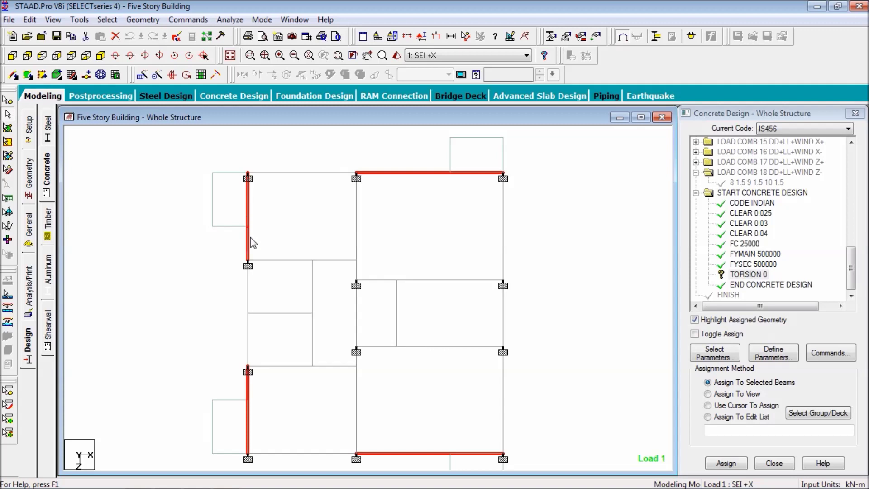
pyautogui.click(100, 56)
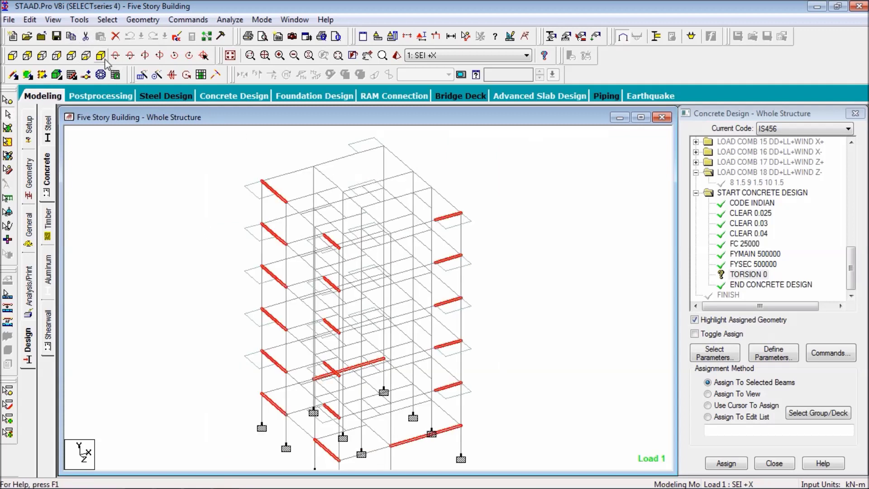
pyautogui.click(71, 56)
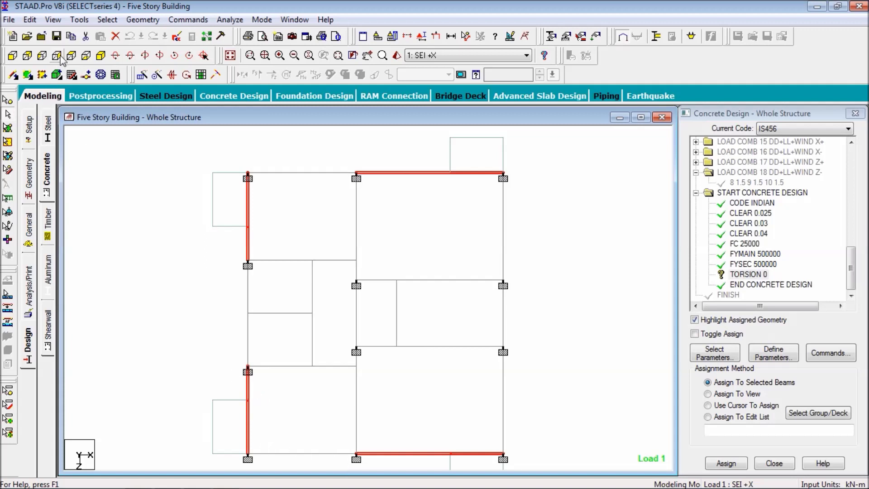
pyautogui.click(100, 55)
pyautogui.moveTo(330, 370); pyautogui.dragTo(335, 305, button='middle')
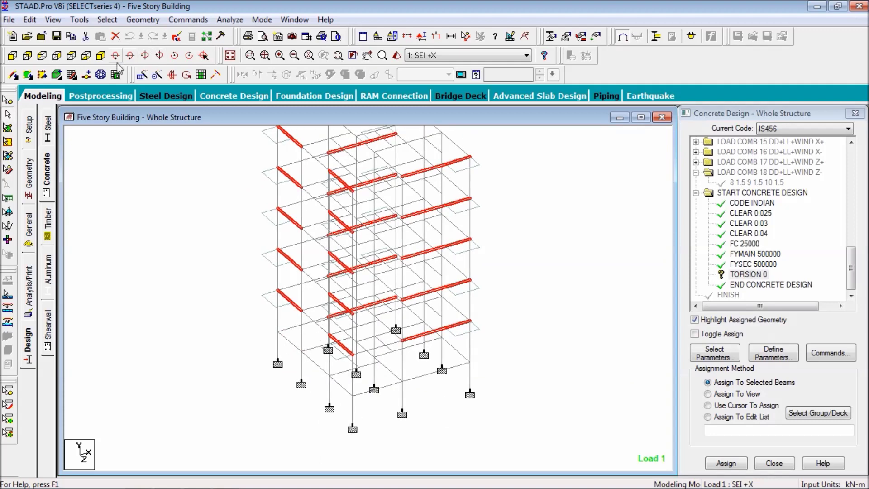
pyautogui.click(145, 56)
pyautogui.click(145, 56)
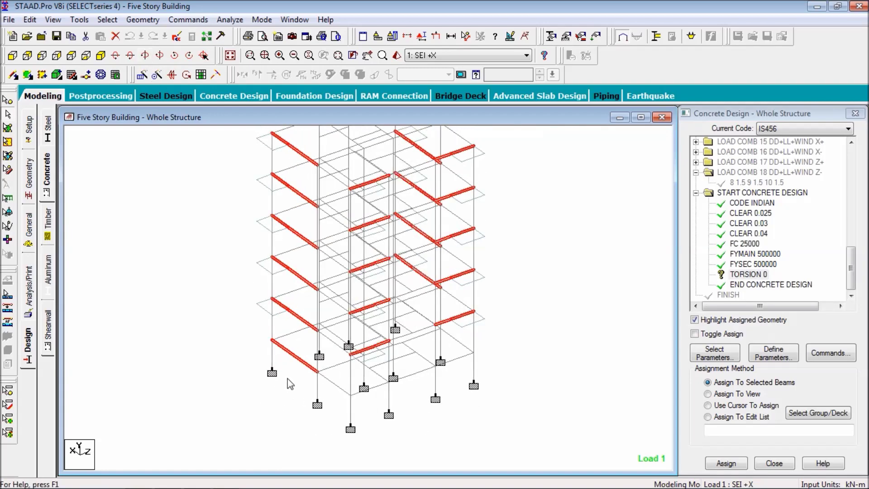
pyautogui.moveTo(341, 287); pyautogui.dragTo(331, 312)
pyautogui.scroll(-5, 333, 319)
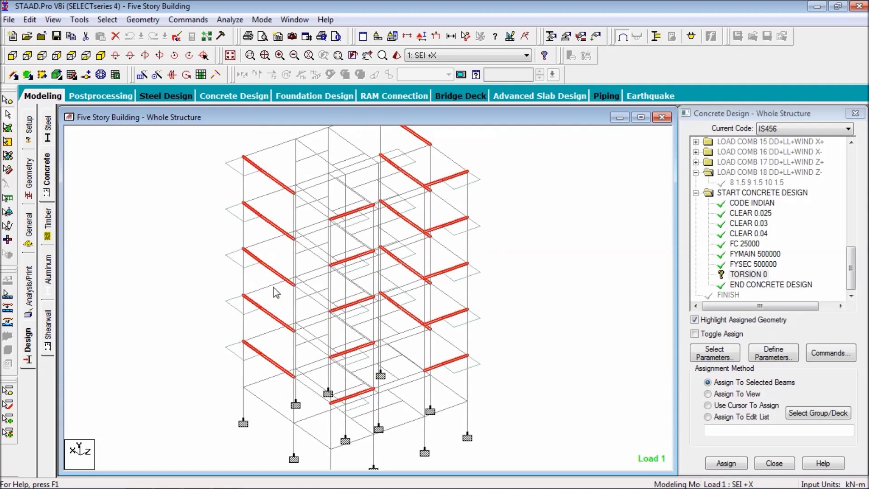
pyautogui.scroll(-1, 274, 275)
pyautogui.scroll(-1, 270, 223)
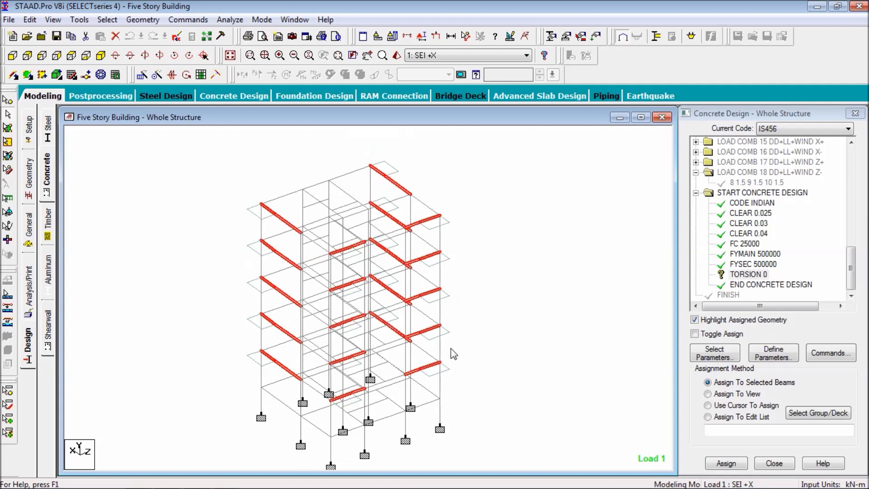
# Assign the TORSION 0 parameter to the selected perimeter beams beside the balcony plates, then clear the selection
pyautogui.click(145, 56)
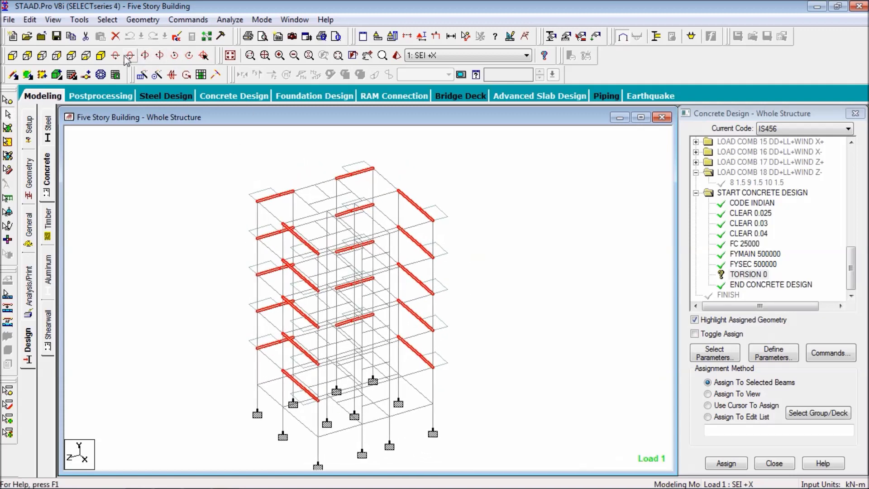
pyautogui.click(146, 55)
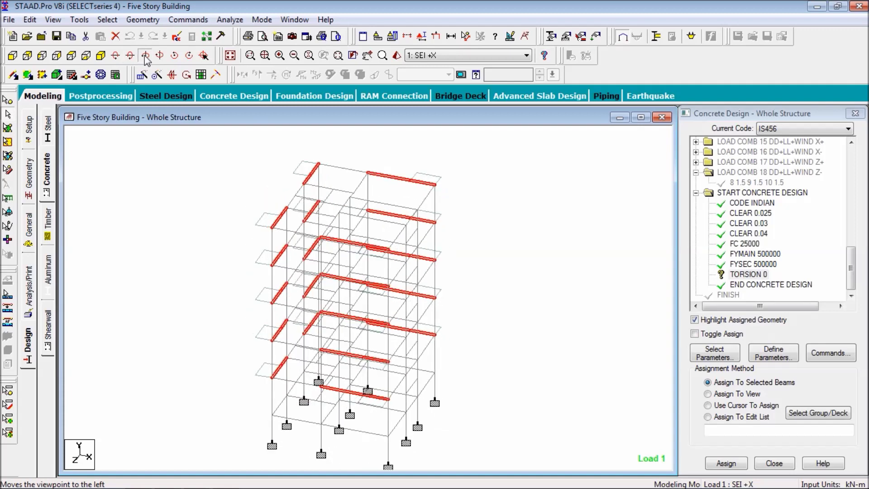
pyautogui.click(145, 56)
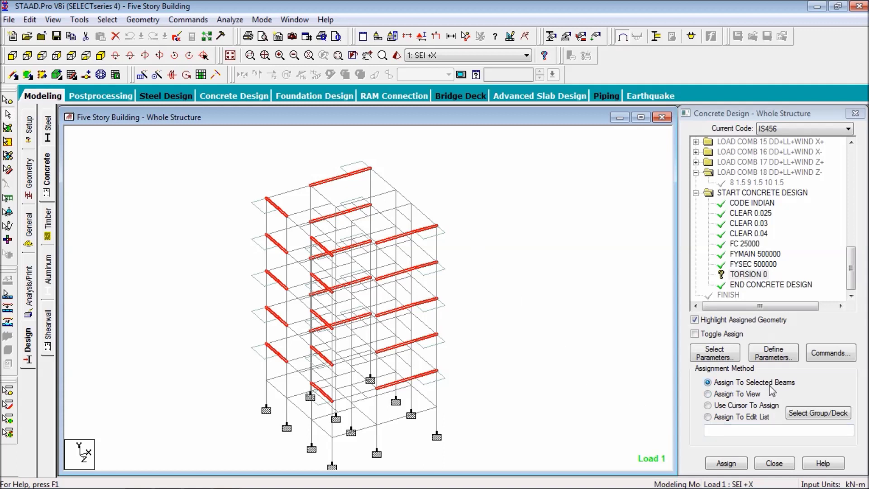
pyautogui.click(726, 463)
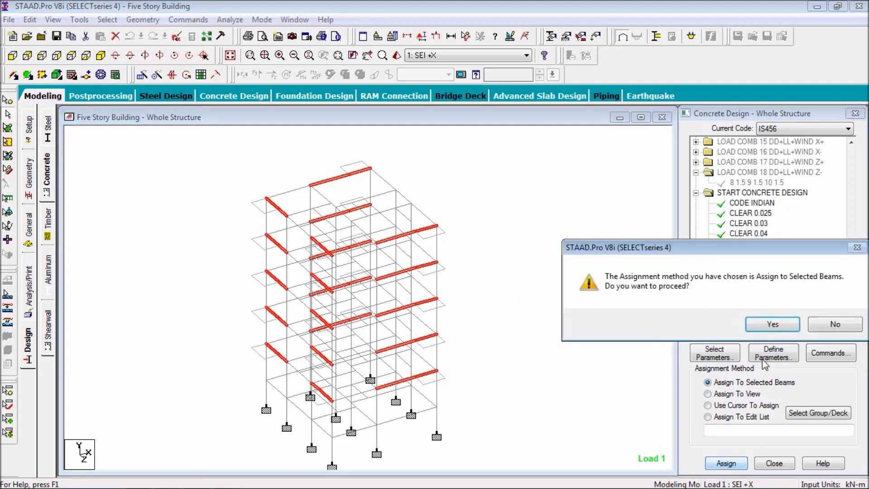
pyautogui.click(773, 325)
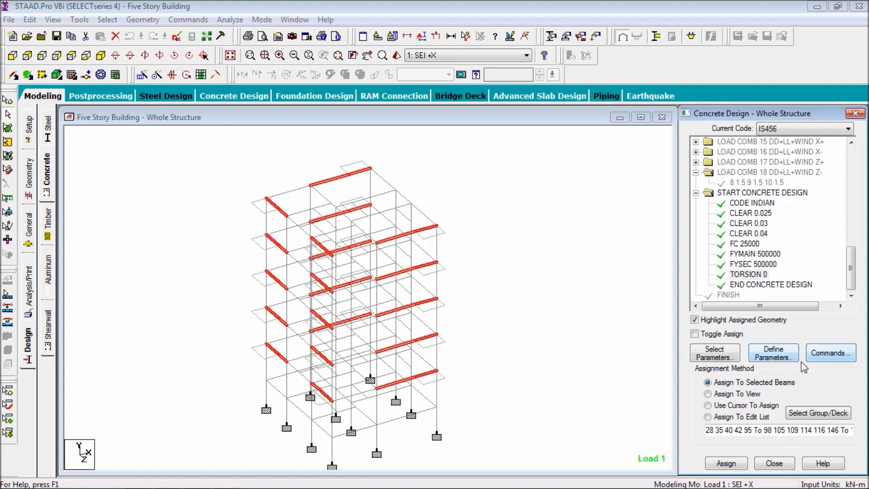
pyautogui.click(615, 339)
# Add the DESIGN BEAM, DESIGN COLUMN and DESIGN SLAB/ELEMENT commands to the concrete design
pyautogui.click(849, 359)
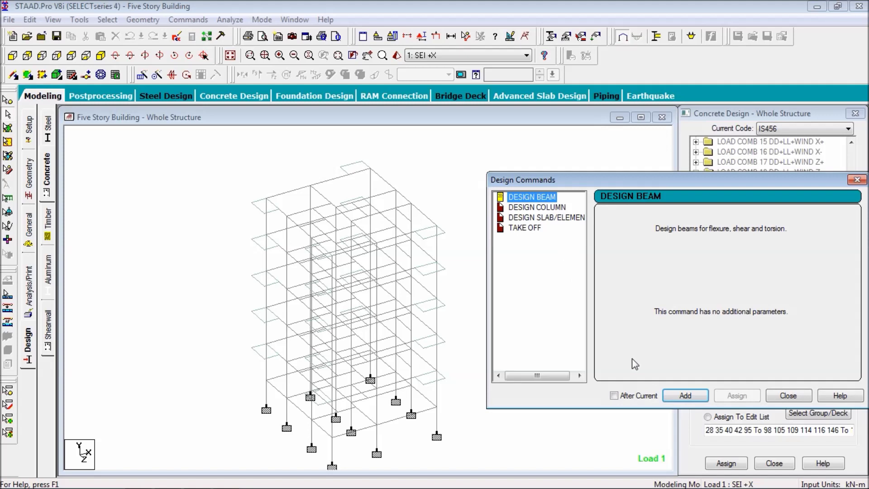
pyautogui.click(670, 395)
pyautogui.click(560, 208)
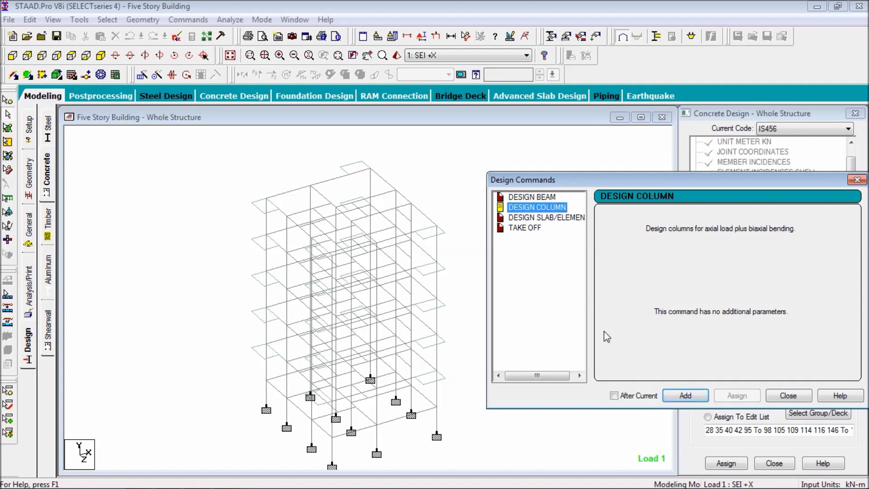
pyautogui.click(682, 396)
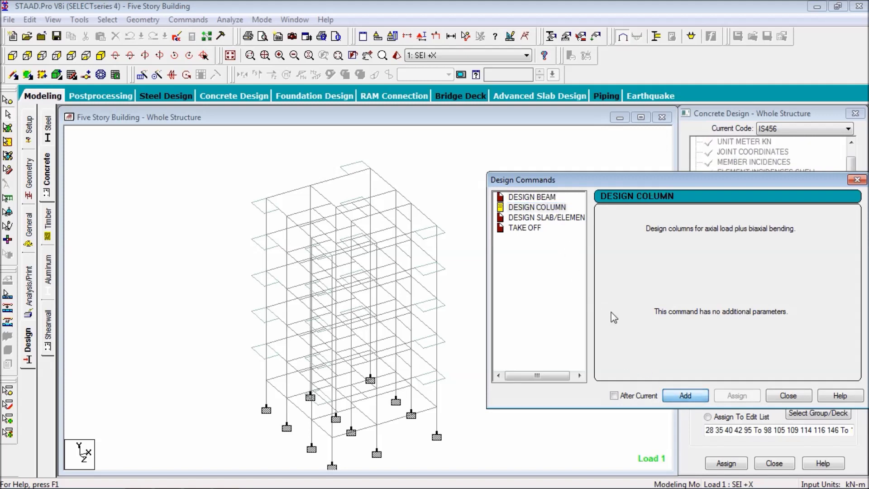
pyautogui.click(567, 220)
pyautogui.click(683, 394)
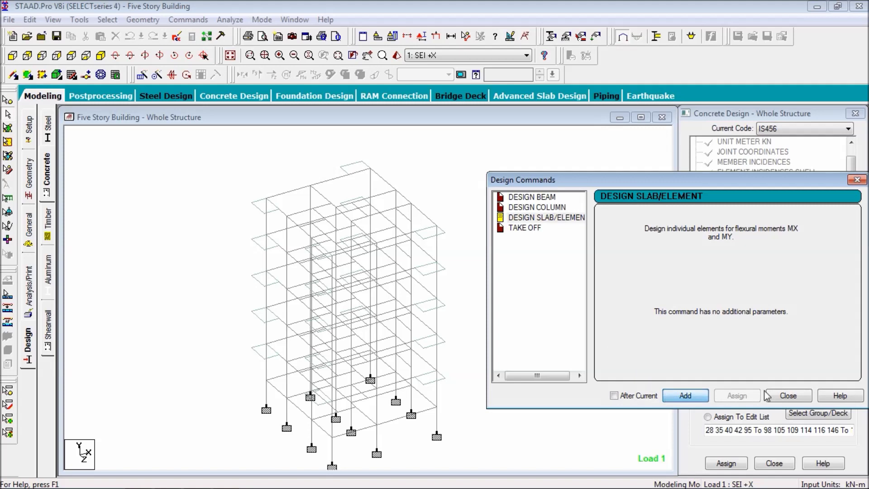
pyautogui.click(803, 397)
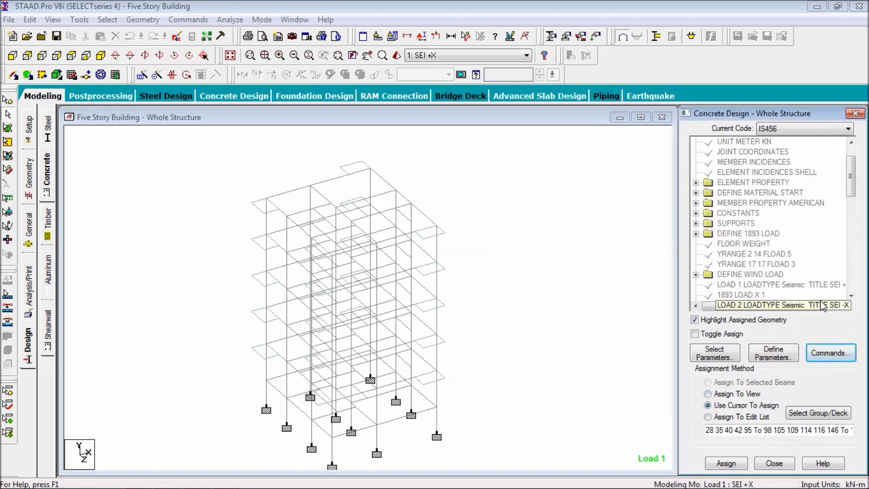
# Assign the DESIGN BEAM command to all beams parallel to X and Z
pyautogui.moveTo(851, 177); pyautogui.dragTo(851, 271)
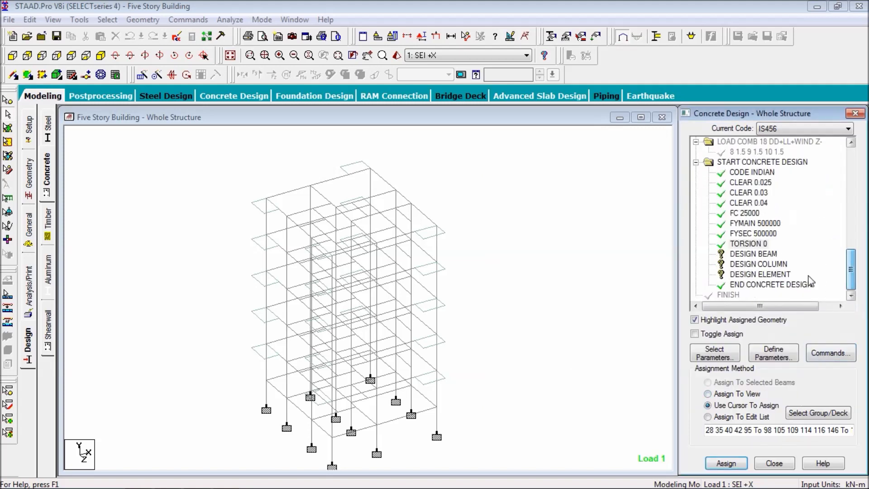
pyautogui.click(754, 253)
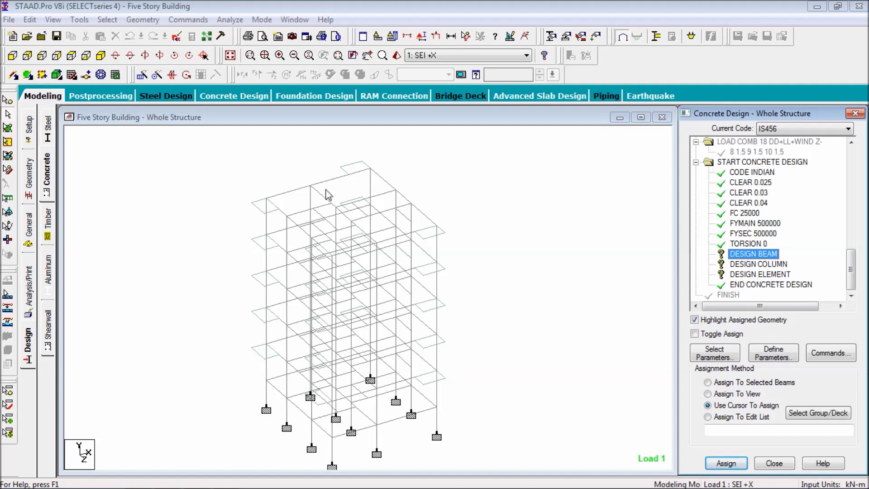
pyautogui.click(108, 20)
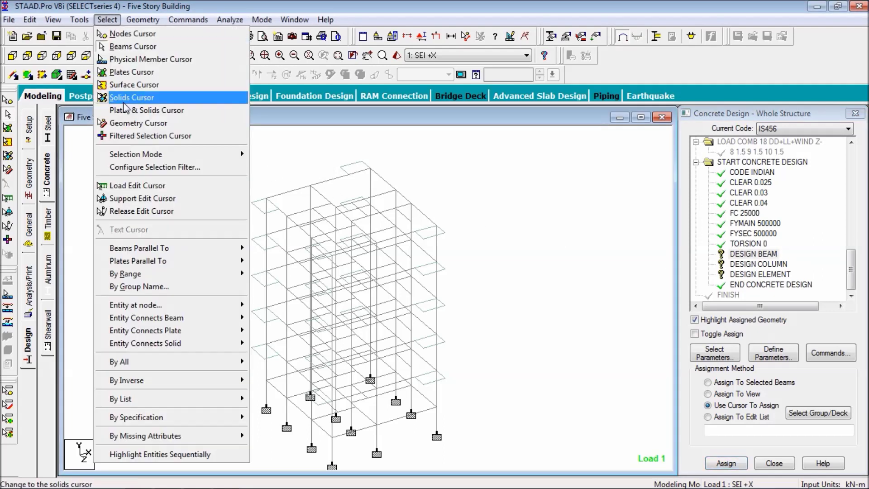
pyautogui.moveTo(169, 250)
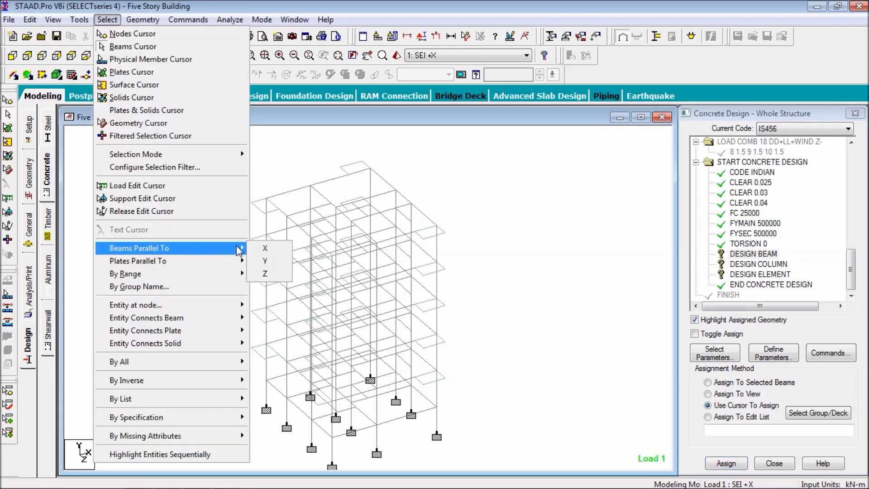
pyautogui.click(266, 248)
pyautogui.click(108, 20)
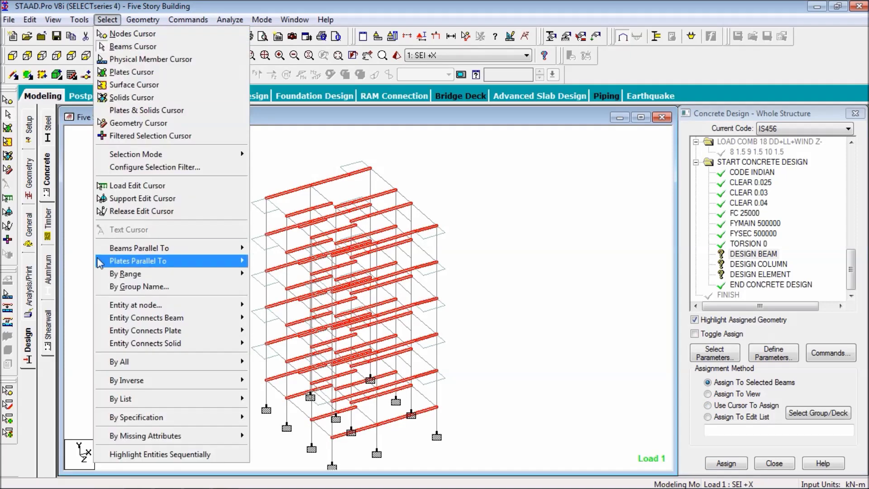
pyautogui.moveTo(169, 249)
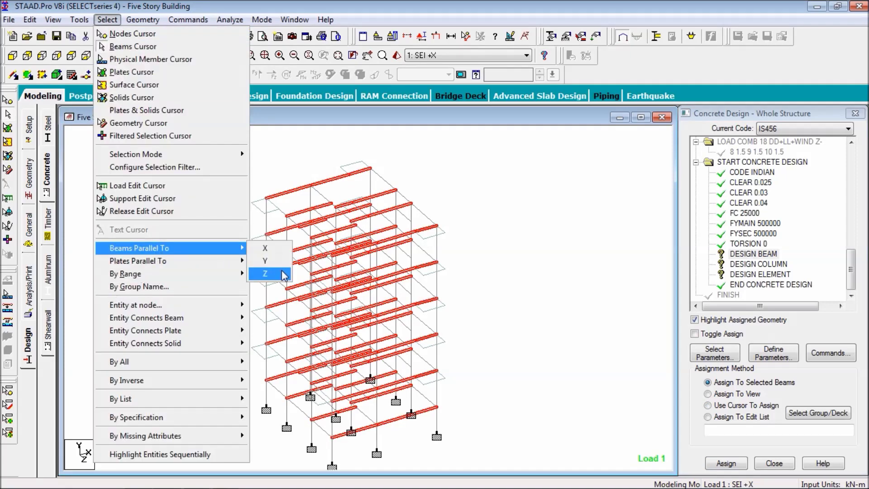
pyautogui.click(271, 273)
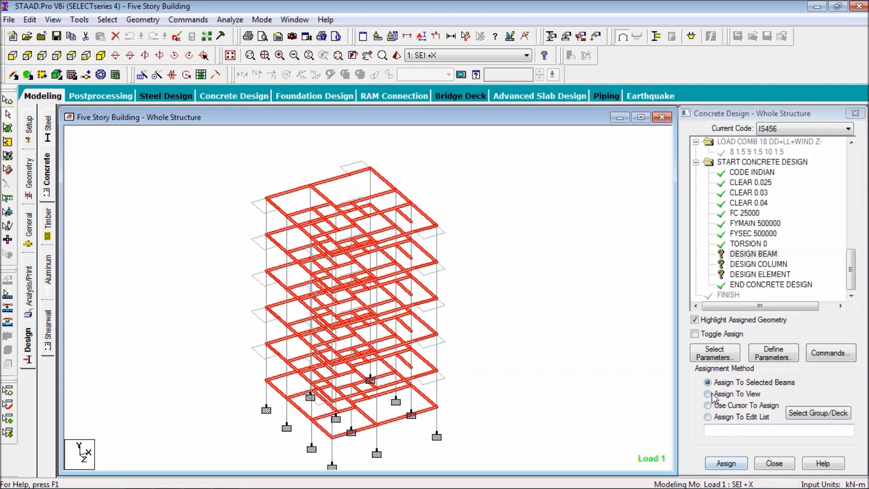
pyautogui.click(728, 463)
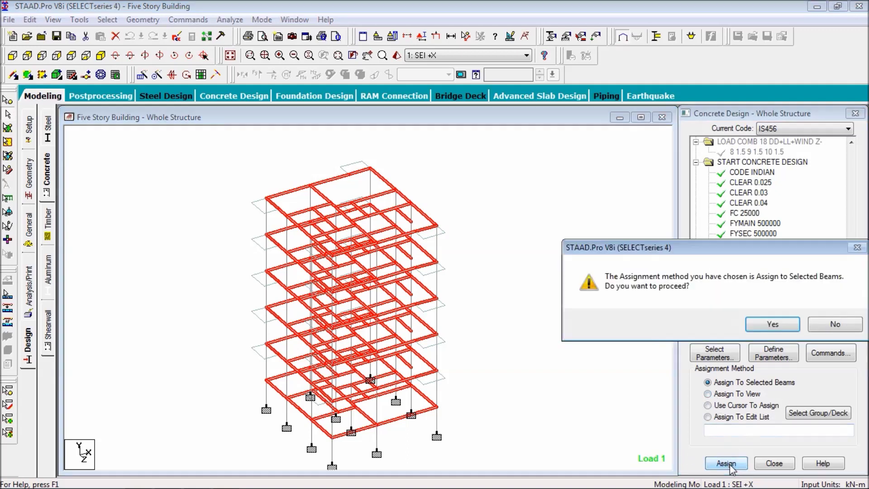
pyautogui.click(772, 331)
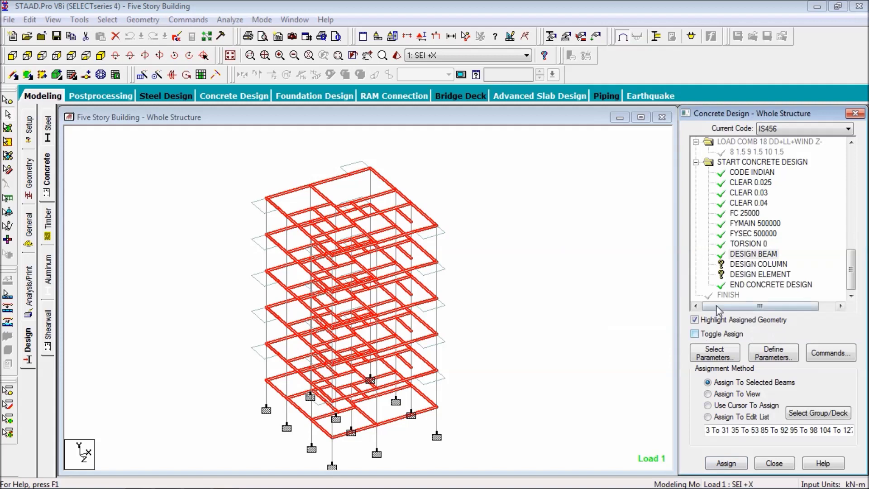
# Assign the DESIGN COLUMN command to all columns by selecting the members parallel to Y
pyautogui.click(740, 265)
pyautogui.click(103, 21)
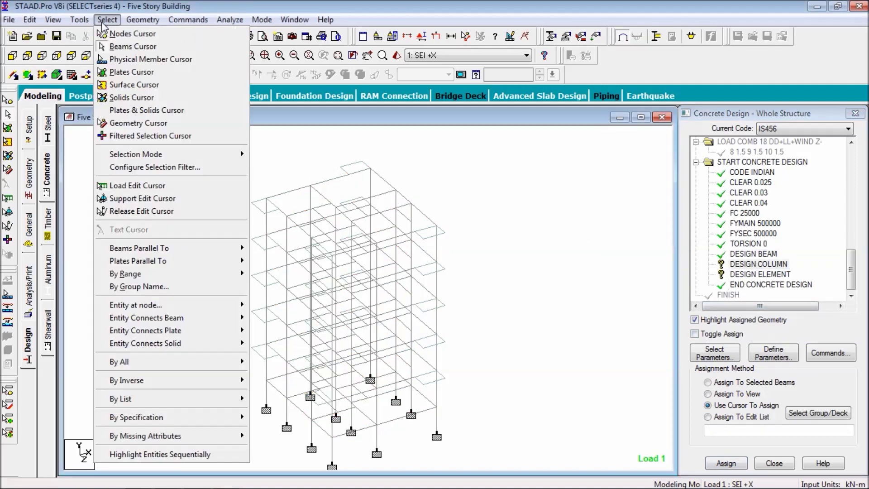
pyautogui.moveTo(139, 250)
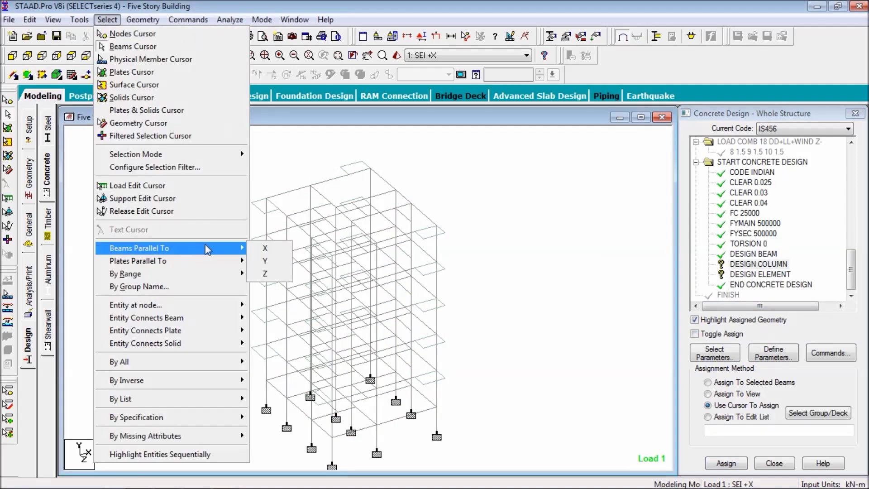
pyautogui.click(273, 265)
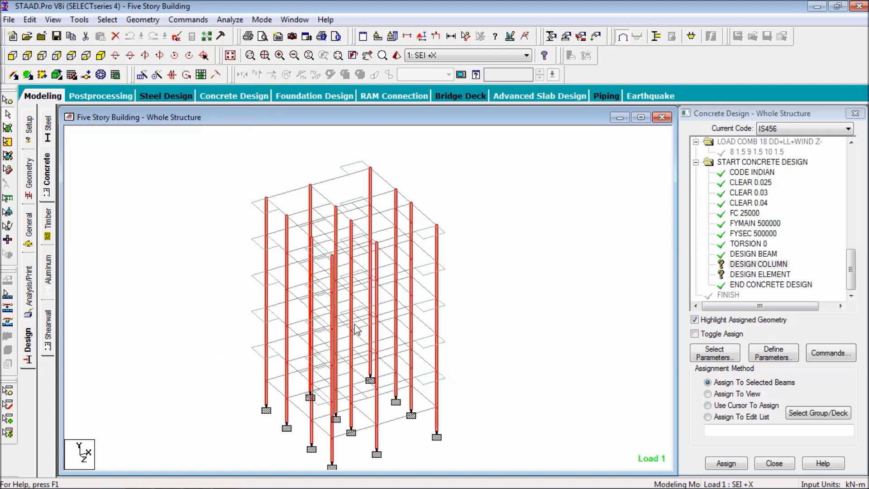
pyautogui.click(722, 464)
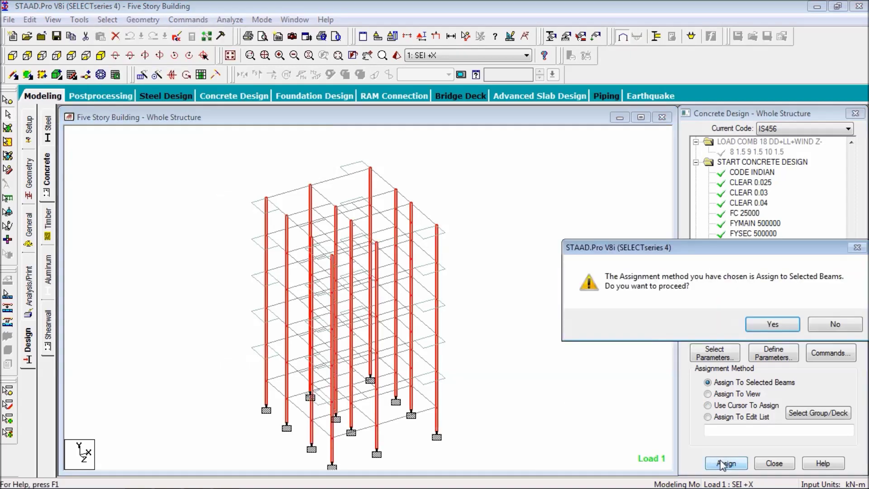
pyautogui.click(775, 327)
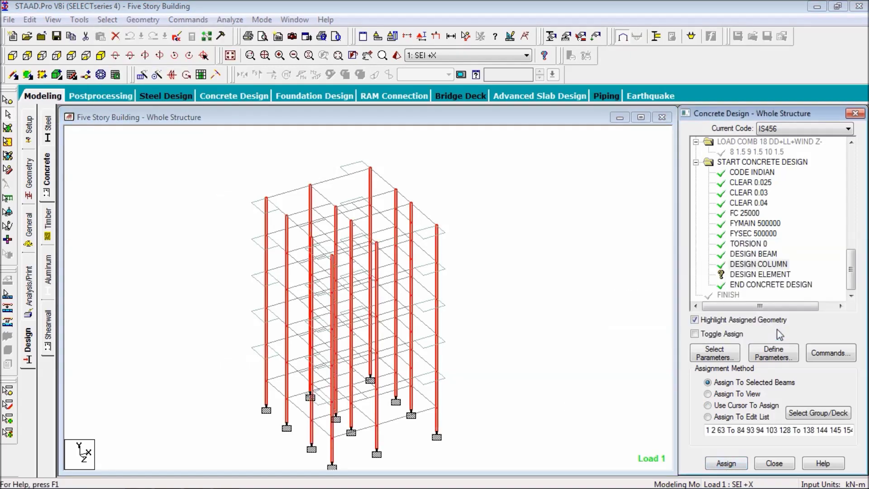
# Assign the DESIGN ELEMENT command to all balcony plates of the building
pyautogui.click(757, 275)
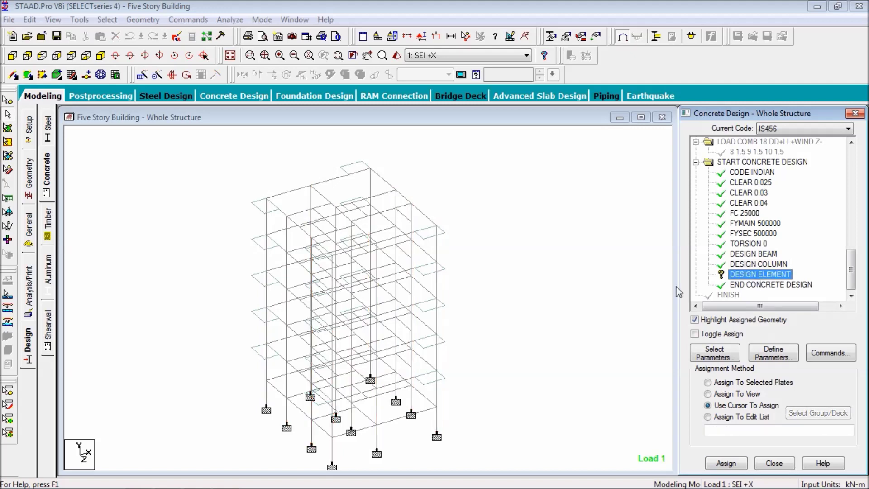
pyautogui.moveTo(471, 304); pyautogui.dragTo(487, 292, button='middle')
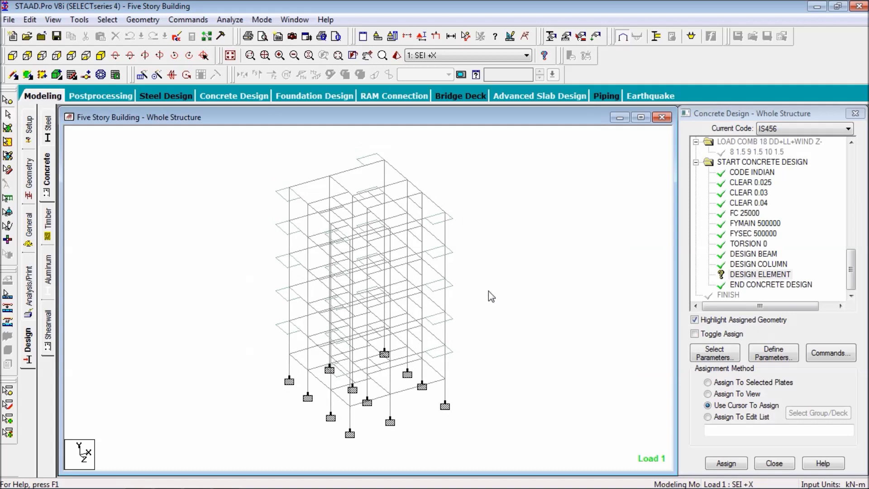
pyautogui.click(7, 129)
pyautogui.scroll(-1, 383, 288)
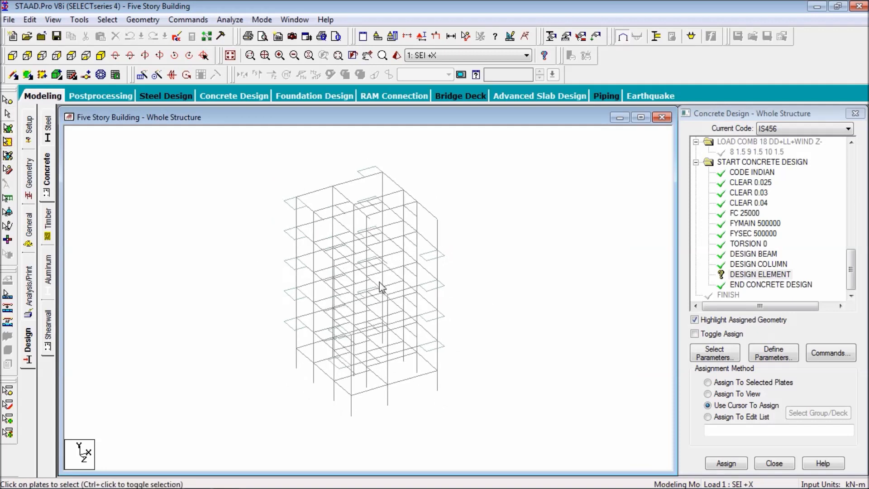
pyautogui.moveTo(512, 152); pyautogui.dragTo(241, 406)
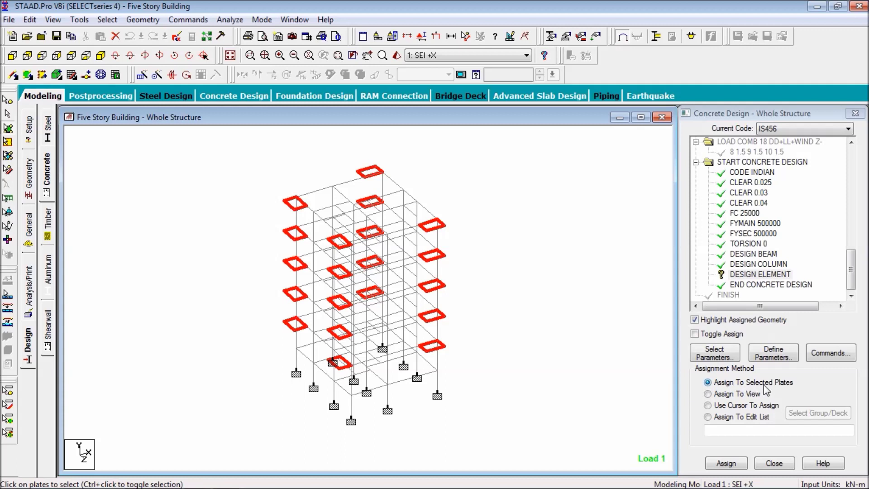
pyautogui.click(725, 463)
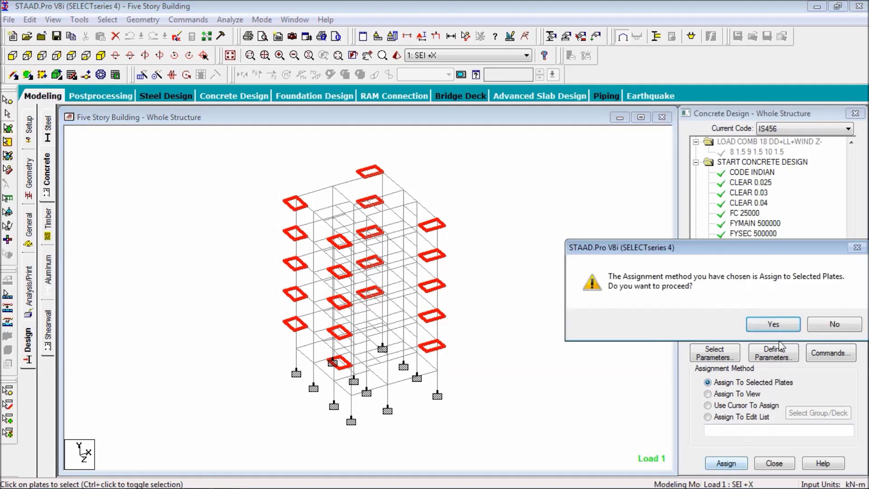
pyautogui.click(772, 324)
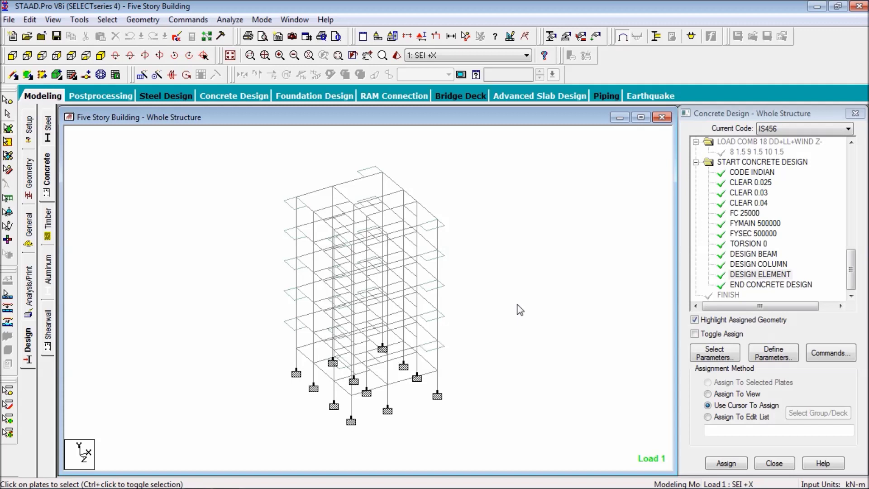
# Add a Perform Analysis command with the No Print option to the model
pyautogui.click(198, 23)
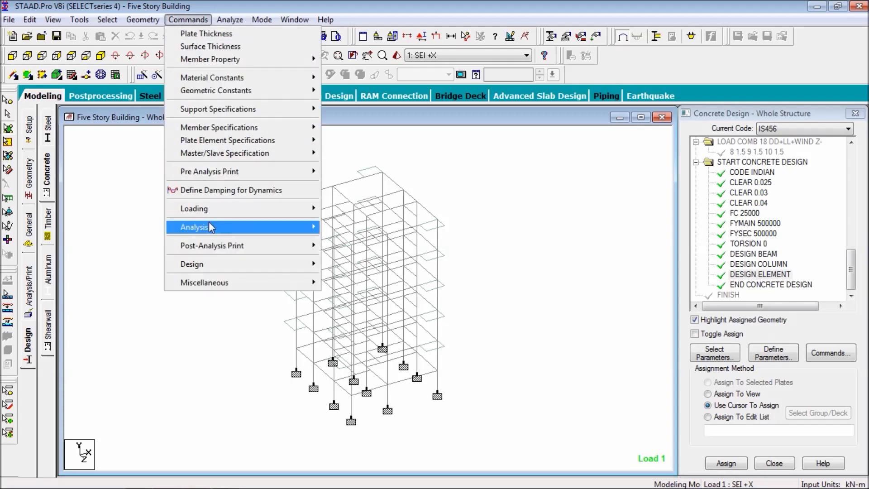
pyautogui.moveTo(214, 231)
pyautogui.click(343, 229)
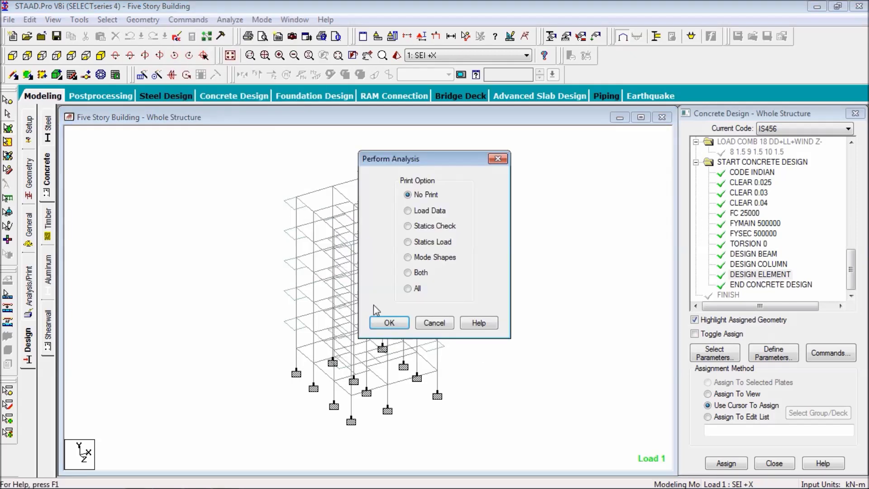
pyautogui.click(386, 323)
# Run the structural analysis and concrete design, and open the resulting output file for viewing
pyautogui.click(230, 20)
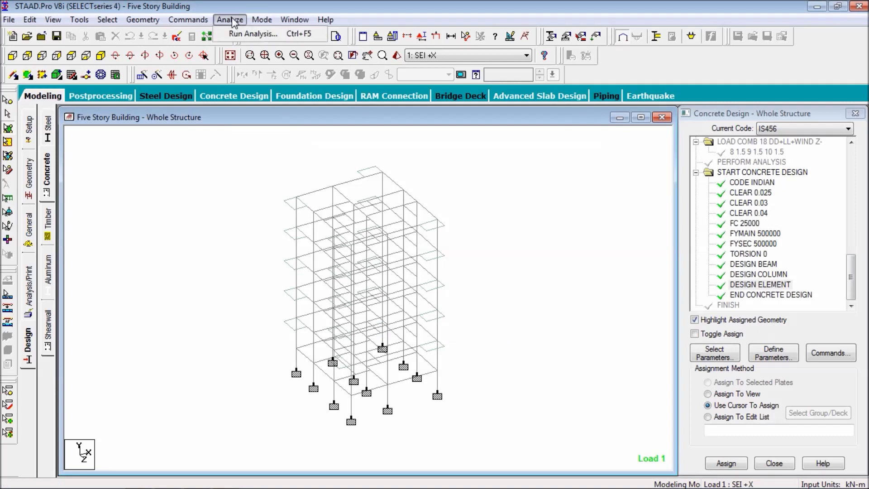
pyautogui.click(251, 34)
pyautogui.click(358, 267)
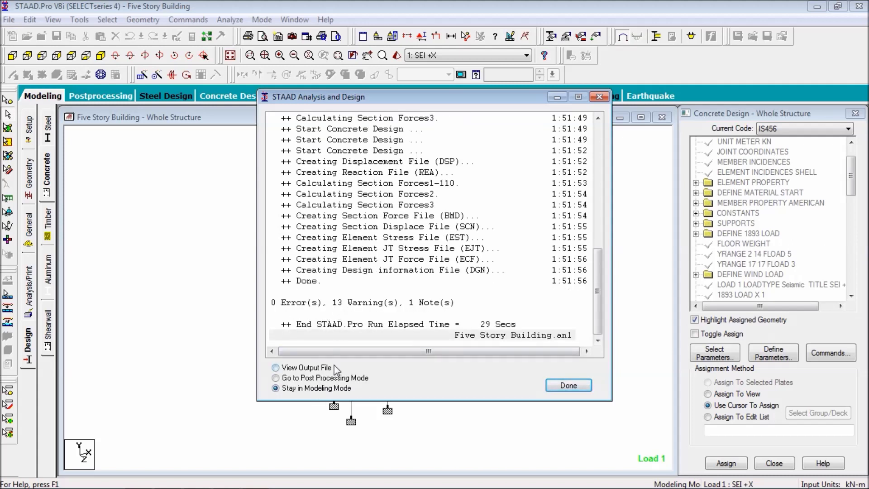
pyautogui.click(320, 368)
pyautogui.click(573, 388)
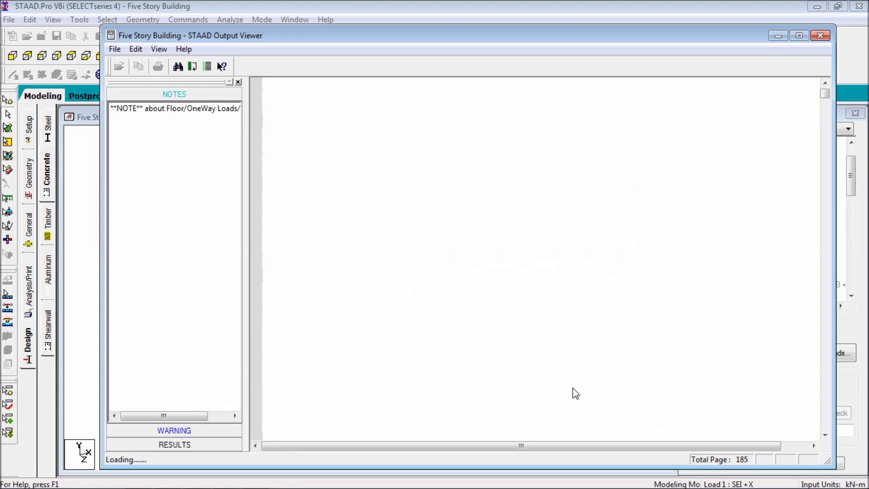
# Review the output file's warnings, covering the UBC/IBC analysis warning and the length-to-depth warnings for members 22 and 278
pyautogui.click(214, 431)
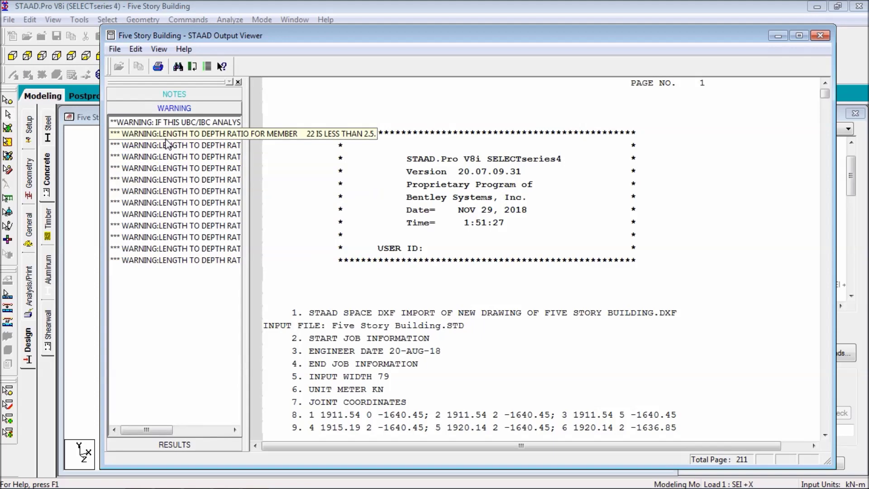
pyautogui.click(172, 122)
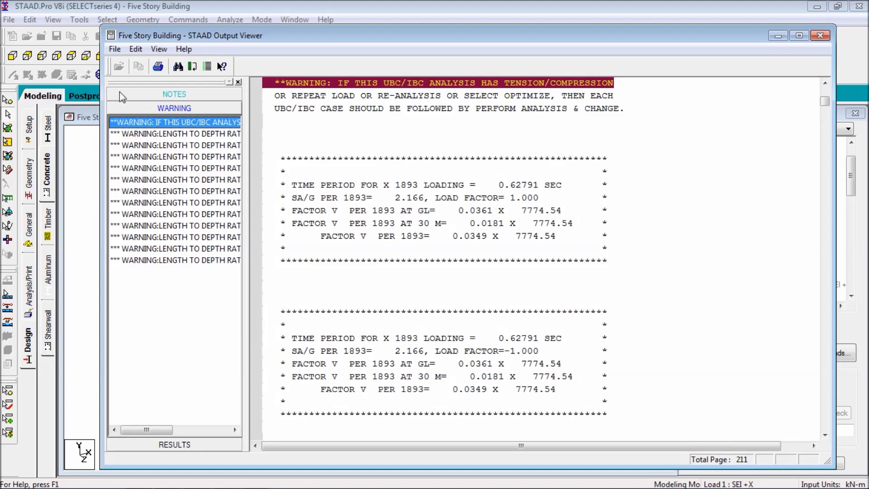
pyautogui.click(146, 133)
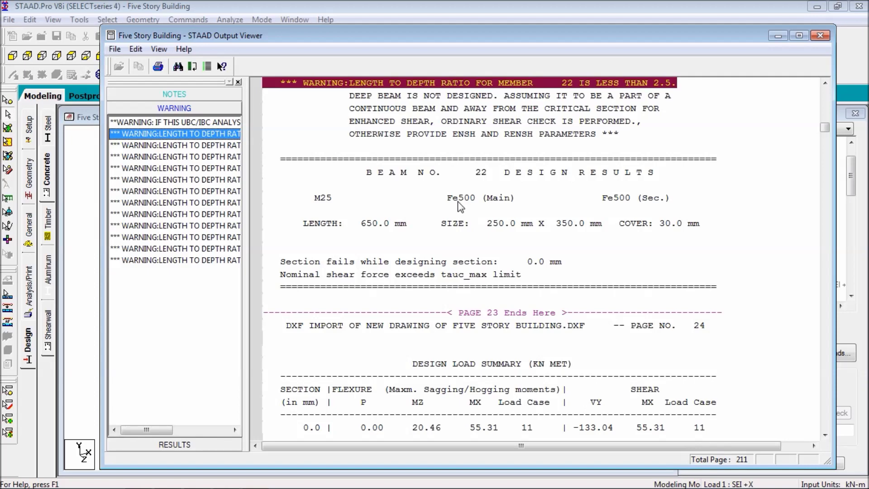
pyautogui.click(824, 83)
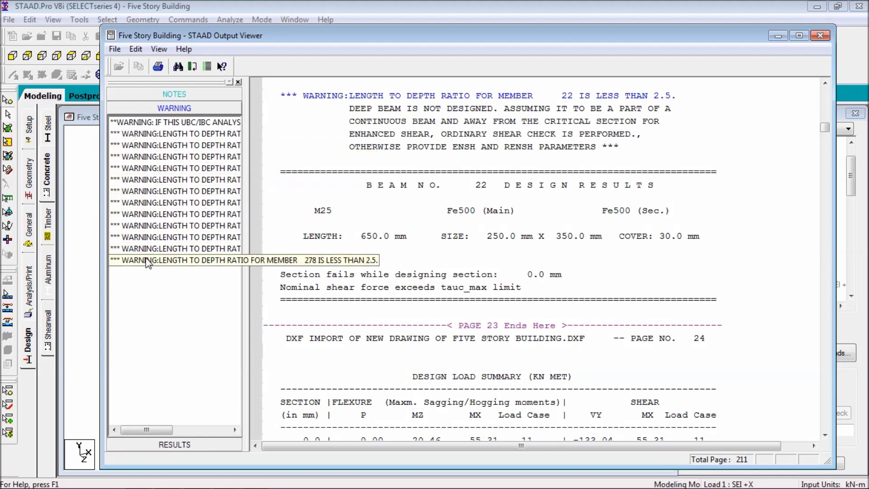
pyautogui.click(148, 261)
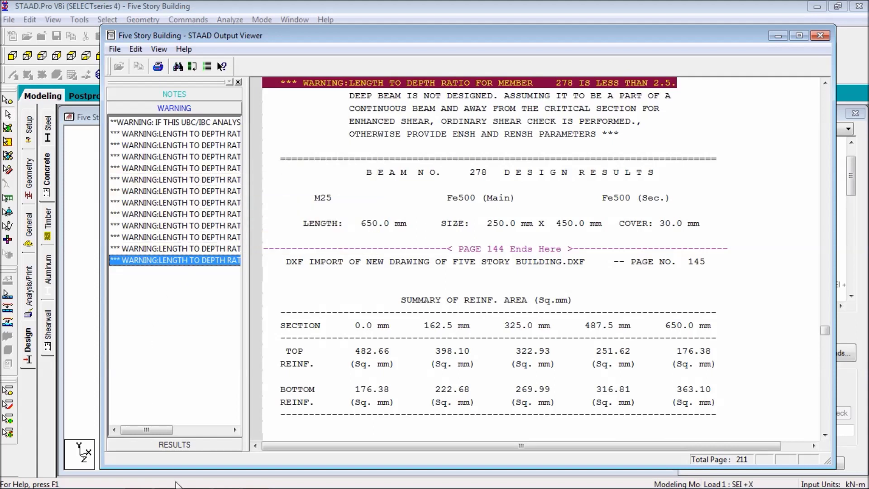
# Go to the Concrete Design results in the output file and examine the design parameters and the design results of beam 3
pyautogui.click(178, 445)
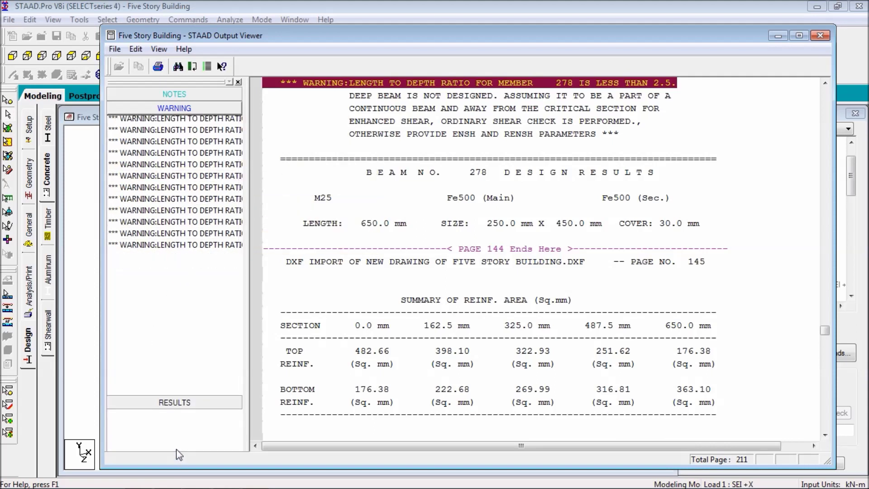
pyautogui.click(136, 138)
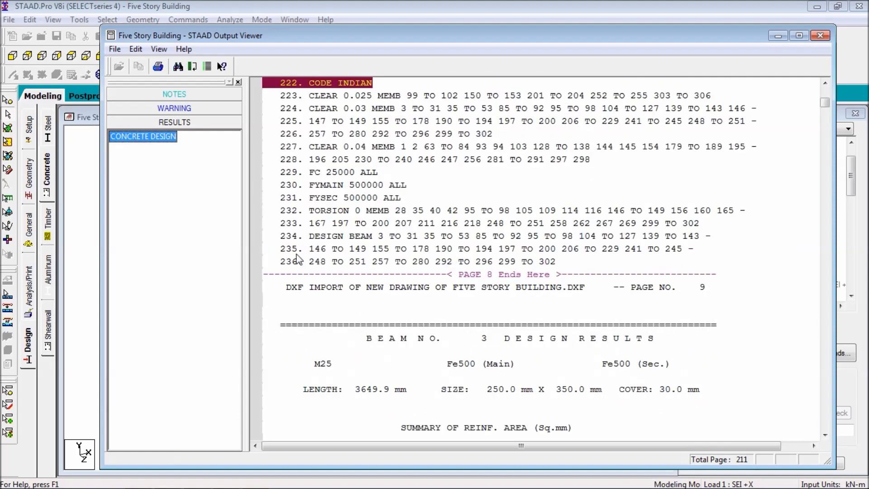
pyautogui.click(422, 313)
pyautogui.scroll(-15, 423, 315)
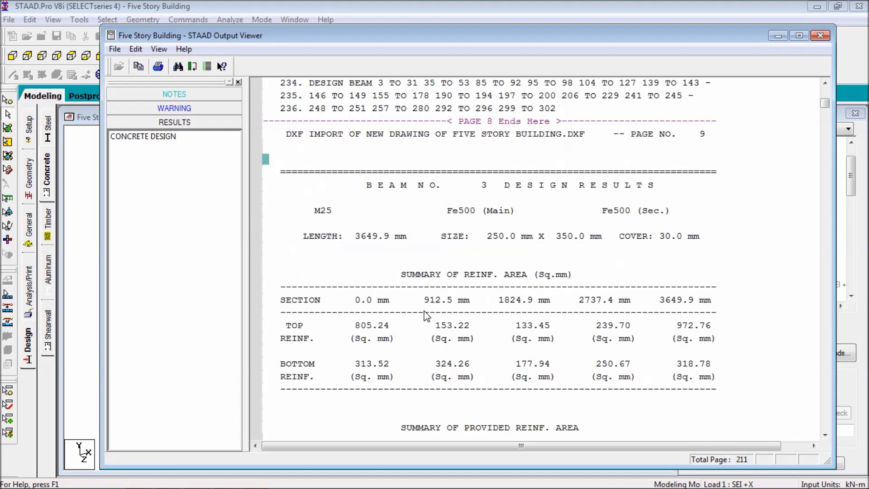
pyautogui.scroll(-8, 426, 317)
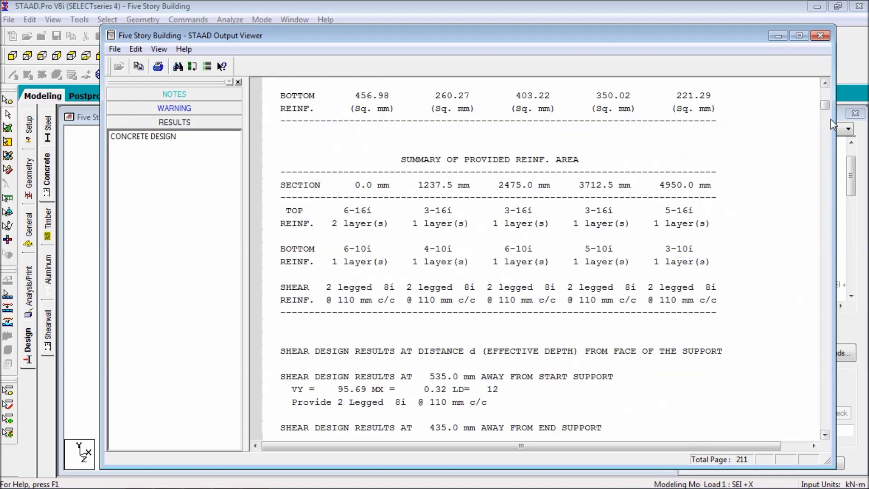
pyautogui.moveTo(824, 108); pyautogui.dragTo(806, 96)
pyautogui.scroll(-18, 683, 261)
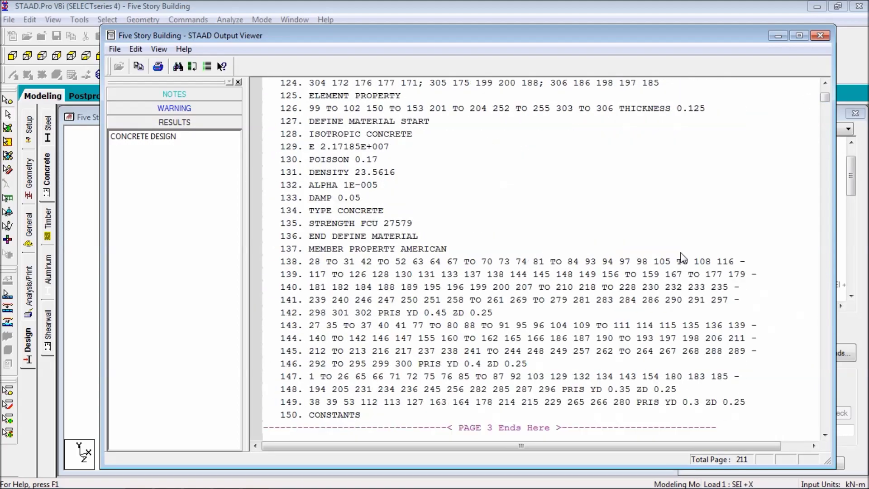
pyautogui.scroll(-20, 684, 263)
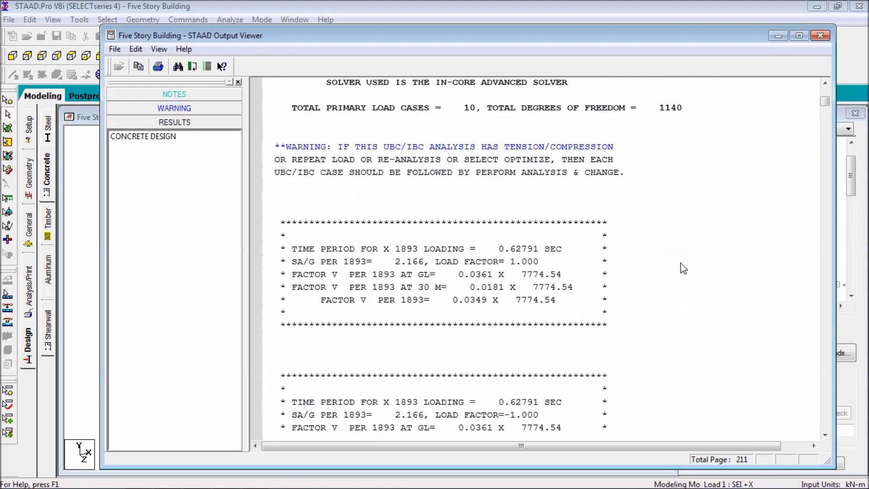
pyautogui.scroll(-20, 684, 269)
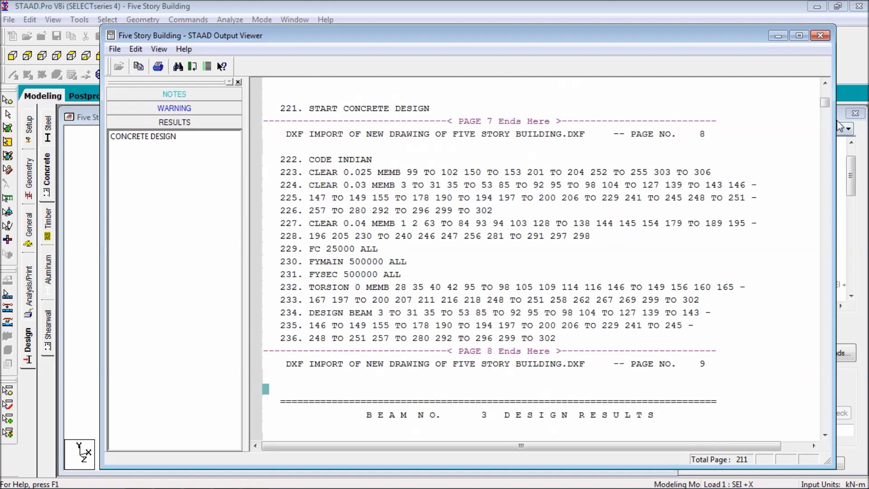
pyautogui.scroll(-11, 681, 280)
pyautogui.scroll(5, 681, 290)
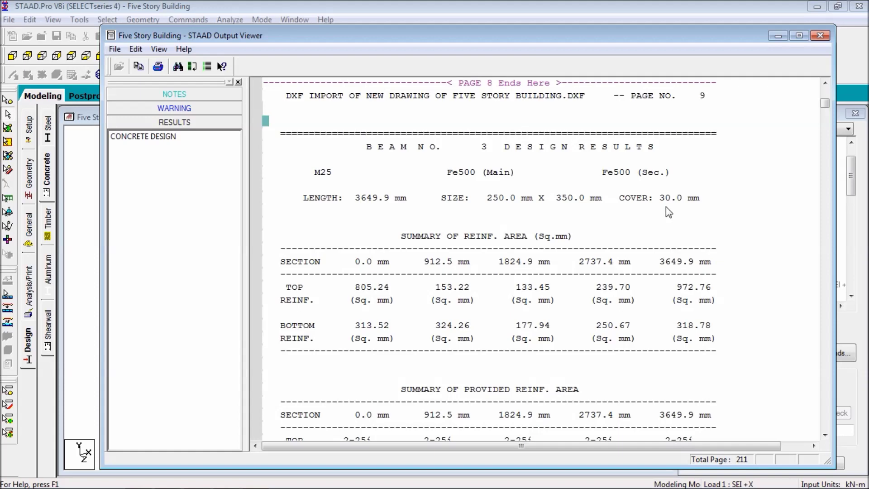
# Minimize the output viewer and display the beam numbers on the whole structure, with the lower storeys around beam 3 enlarged
pyautogui.click(776, 36)
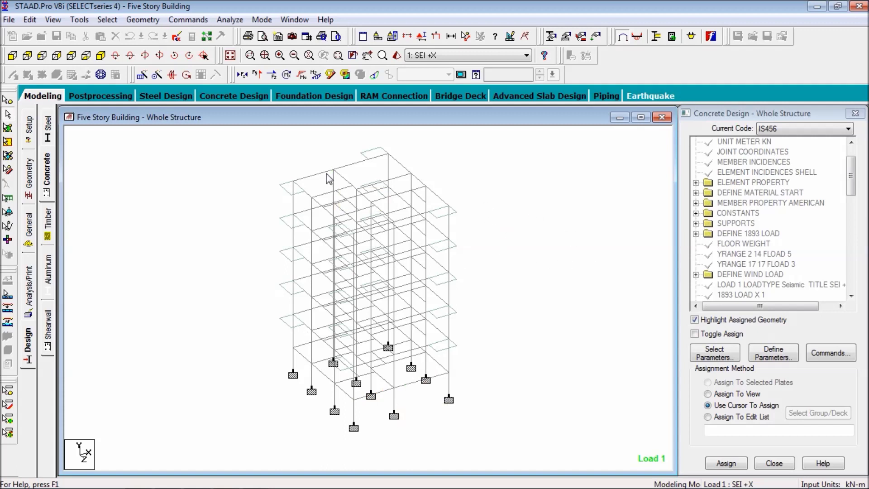
pyautogui.moveTo(318, 182)
pyautogui.moveTo(305, 220)
pyautogui.hotkey('shift', 'b')
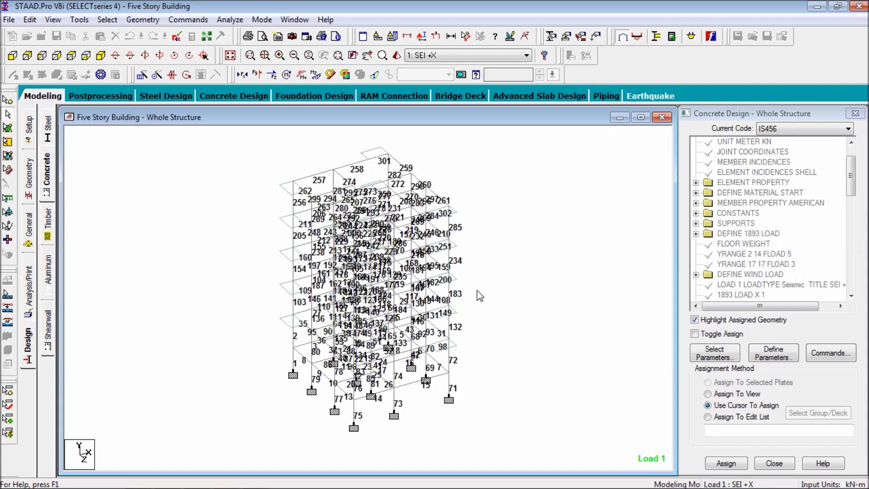
pyautogui.scroll(5, 387, 330)
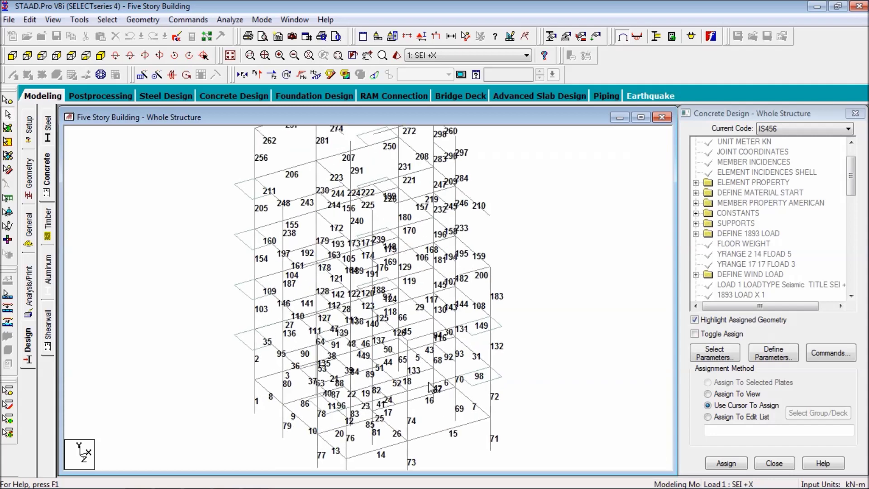
pyautogui.scroll(2, 420, 387)
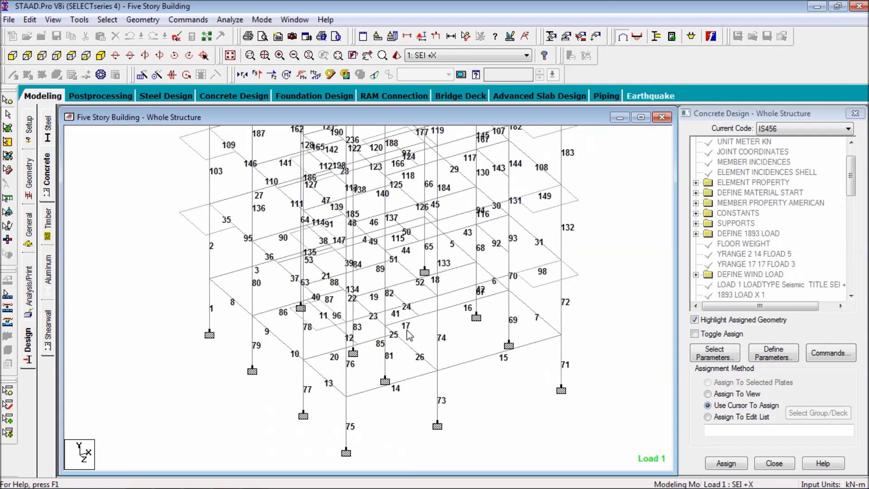
pyautogui.scroll(1, 468, 345)
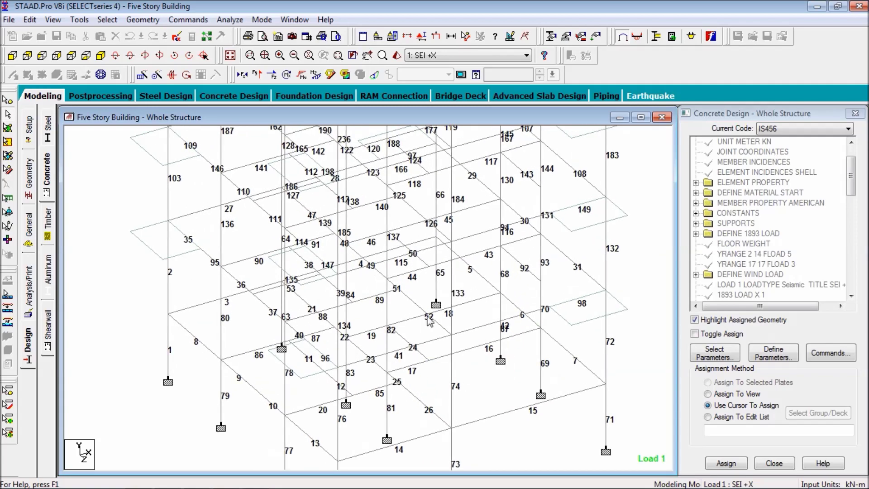
pyautogui.scroll(2, 489, 388)
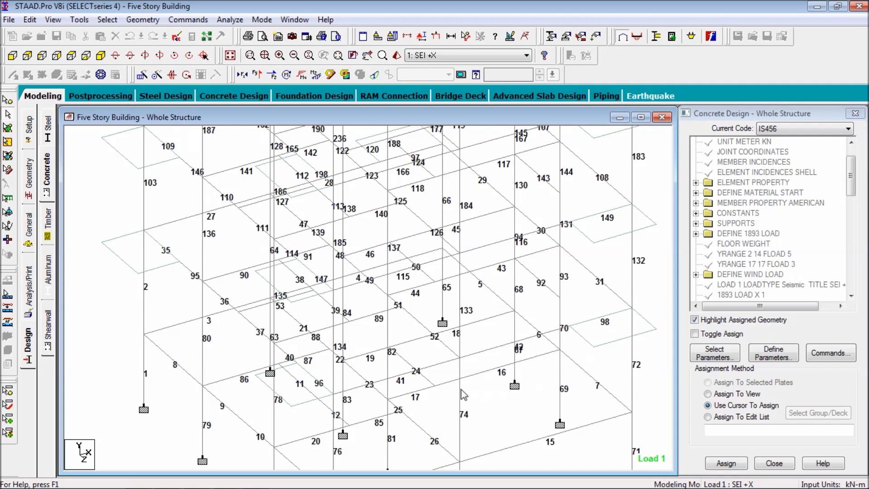
pyautogui.moveTo(465, 389)
pyautogui.moveTo(465, 389); pyautogui.dragTo(512, 327, button='middle')
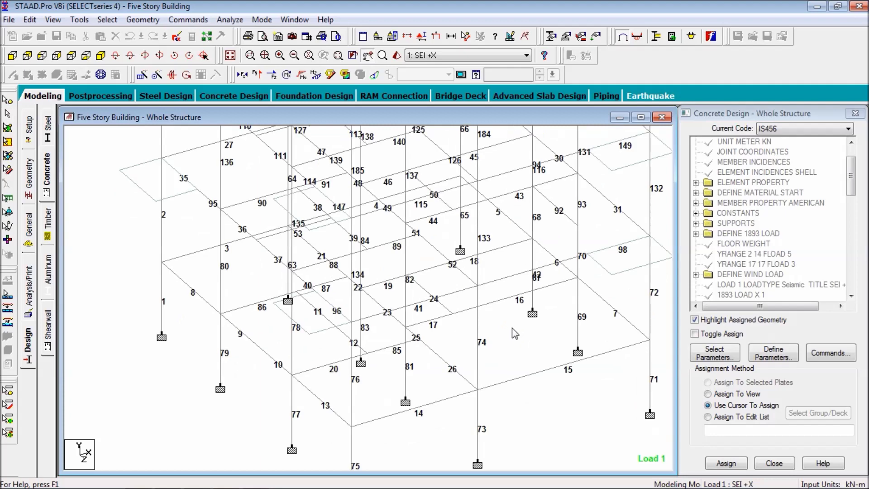
# Open the beam information dialog for beam 3 on the lowest beam level
pyautogui.moveTo(235, 252)
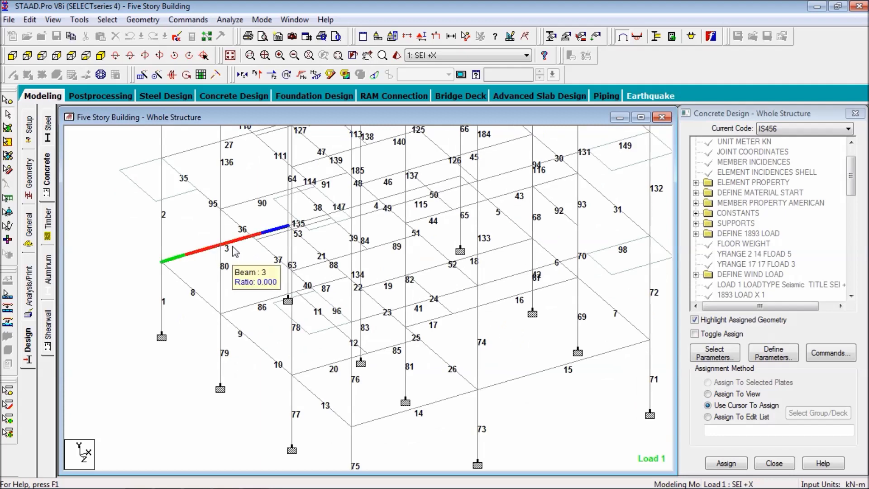
pyautogui.click(183, 254)
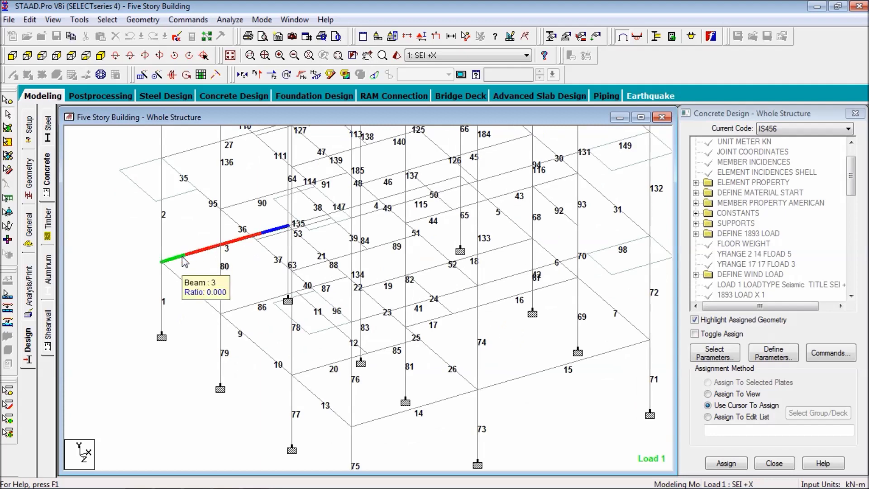
pyautogui.doubleClick(183, 257)
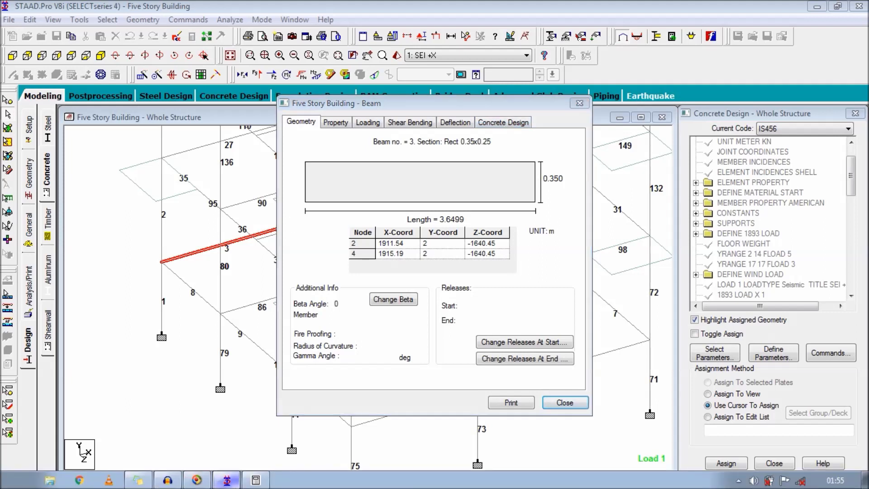
# Bring back the output viewer, narrow its window and results list, and move it aside to uncover the dialog for beam 3
pyautogui.click(227, 480)
pyautogui.click(196, 480)
pyautogui.click(197, 480)
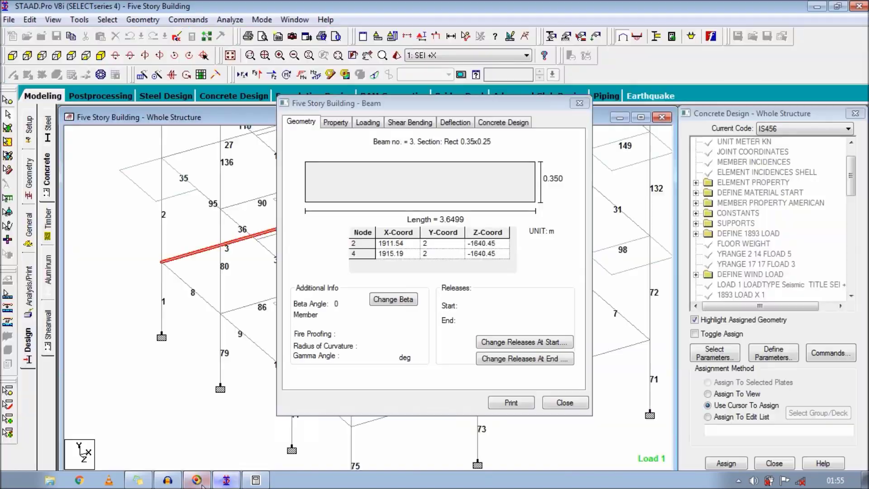
pyautogui.click(197, 479)
pyautogui.click(227, 480)
pyautogui.click(255, 480)
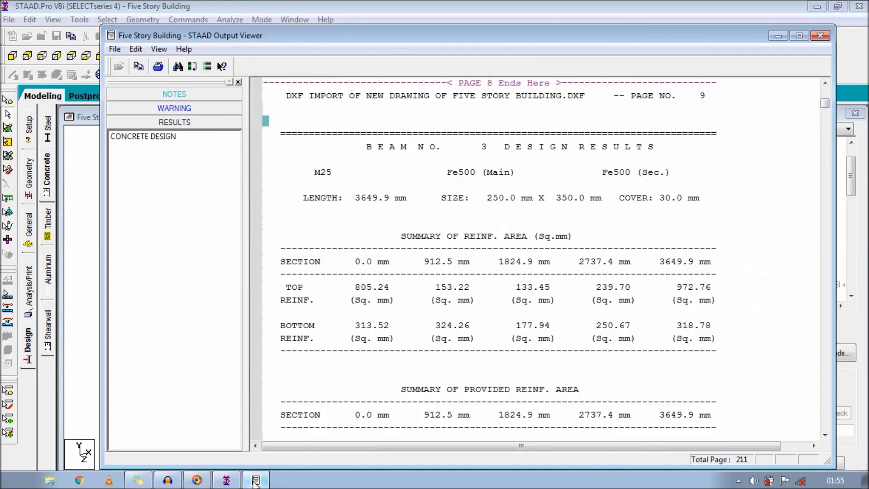
pyautogui.moveTo(447, 33); pyautogui.dragTo(401, 68)
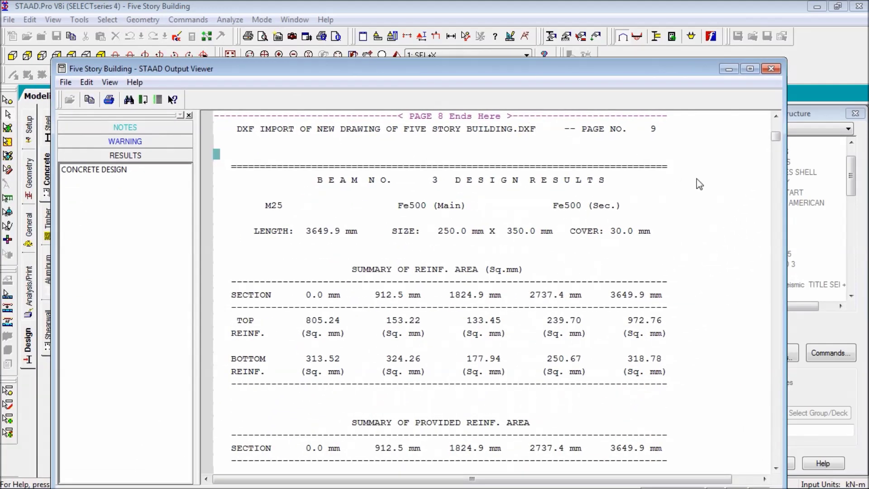
pyautogui.moveTo(787, 195); pyautogui.dragTo(679, 195)
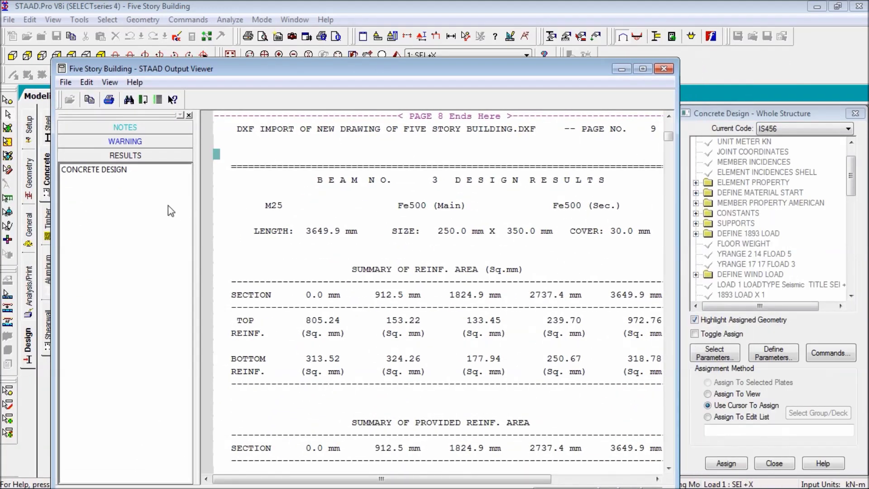
pyautogui.moveTo(198, 200); pyautogui.dragTo(138, 201)
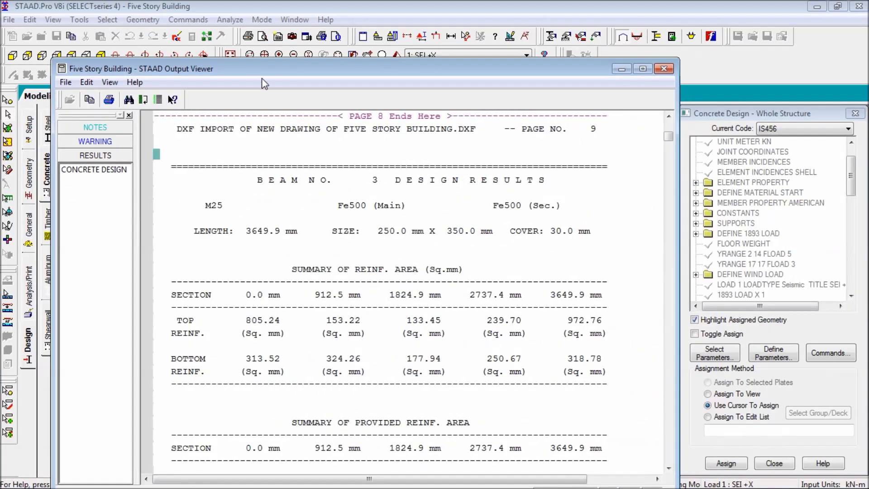
pyautogui.moveTo(208, 74); pyautogui.dragTo(127, 132)
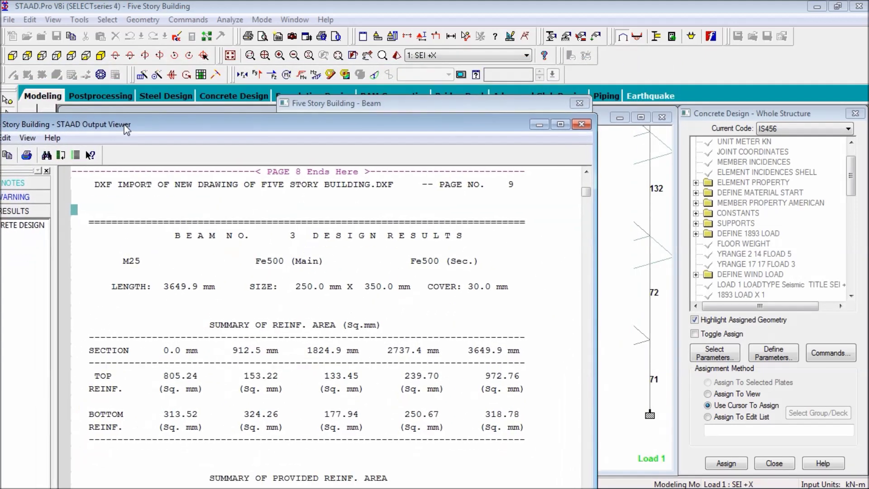
# Arrange the output viewer and the beam 3 dialog side by side and show the beam's concrete design details for comparison
pyautogui.moveTo(284, 103); pyautogui.dragTo(617, 94)
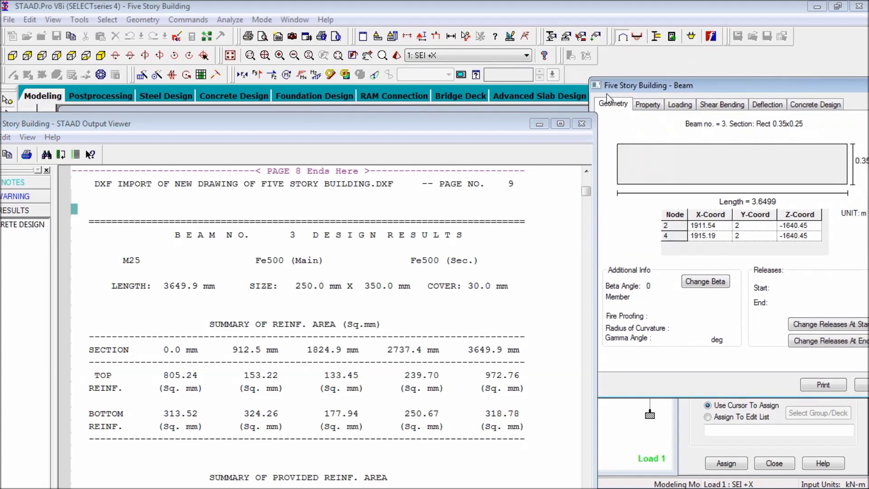
pyautogui.moveTo(476, 122); pyautogui.dragTo(457, 32)
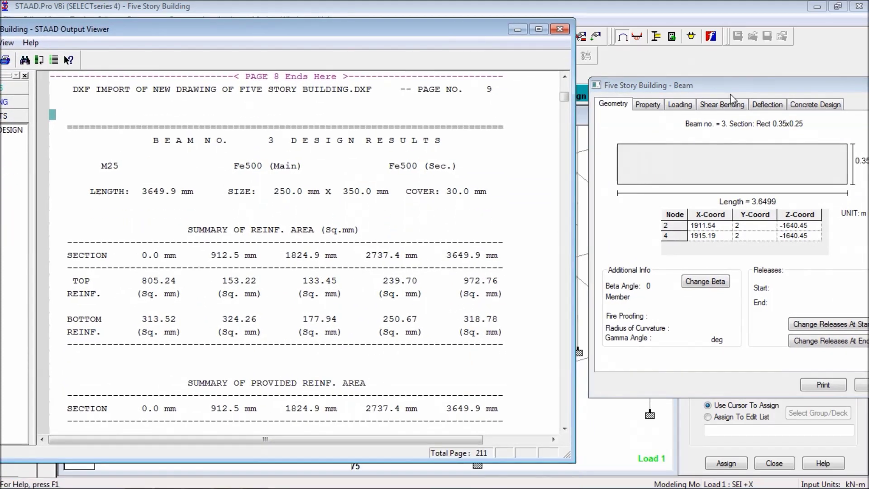
pyautogui.moveTo(731, 94); pyautogui.dragTo(718, 88)
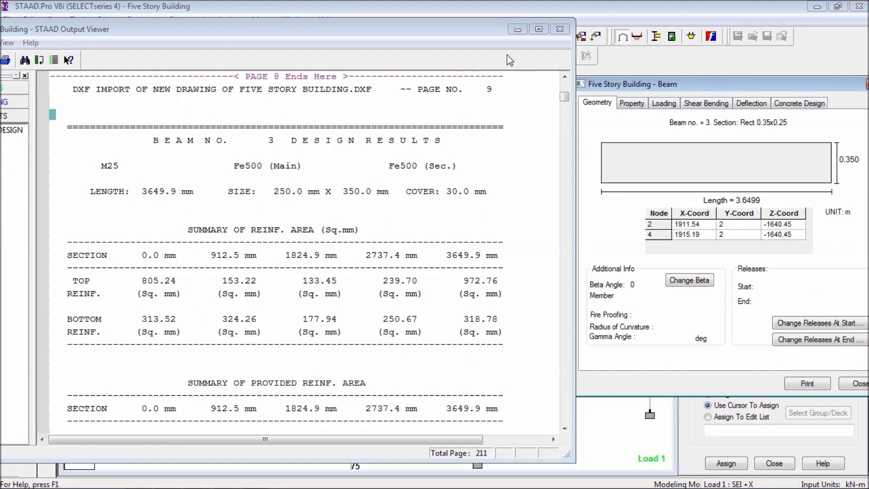
pyautogui.moveTo(485, 31); pyautogui.dragTo(460, 46)
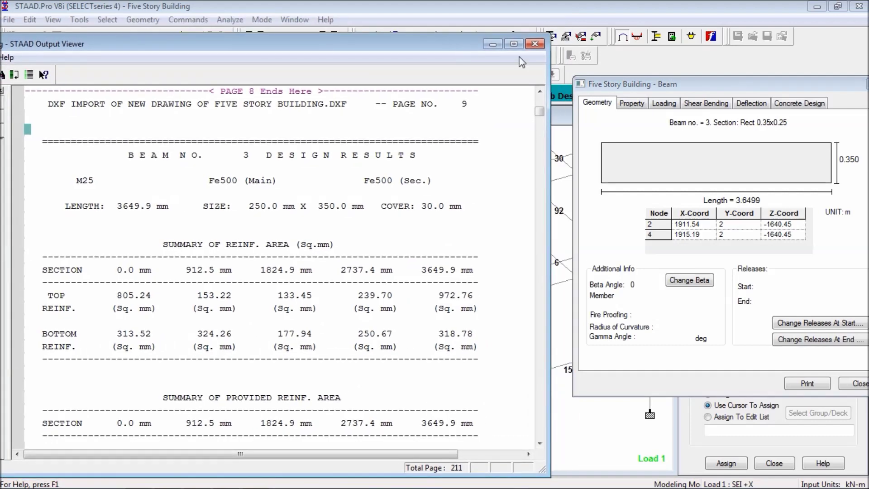
pyautogui.click(663, 88)
pyautogui.moveTo(663, 88); pyautogui.dragTo(640, 96)
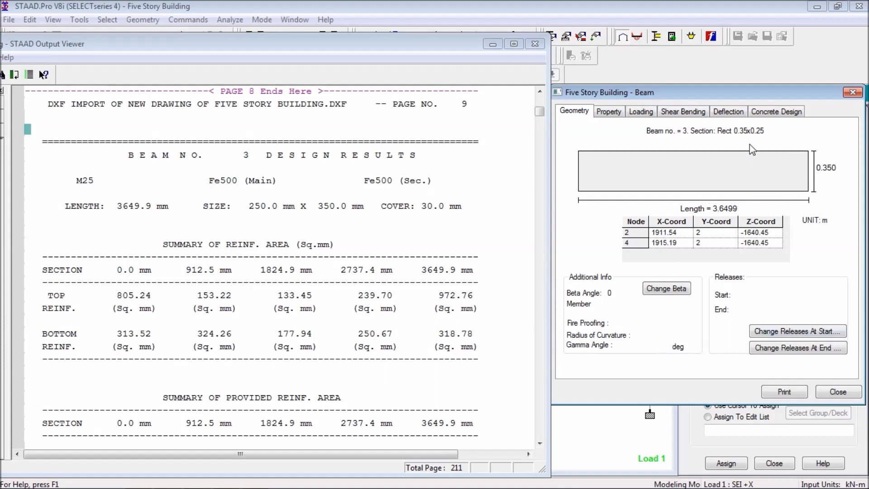
pyautogui.click(771, 113)
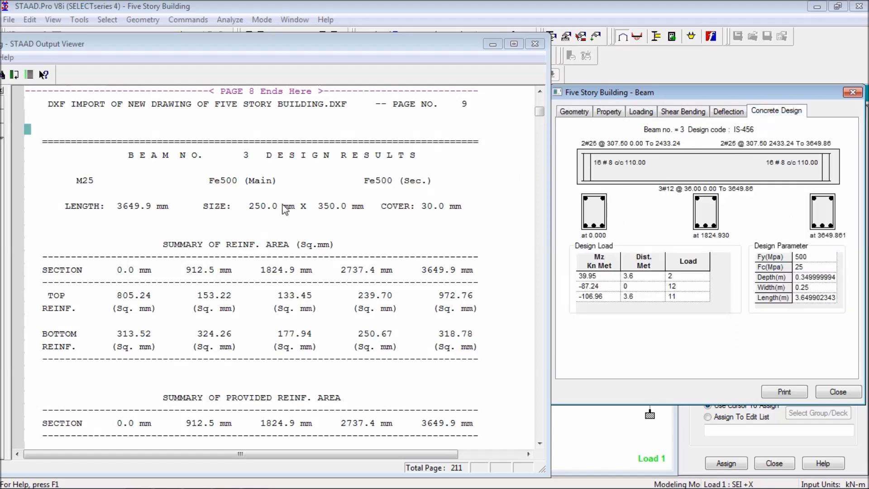
# Review beam 3's required and provided reinforcement summaries in the output viewer beside its concrete design details
pyautogui.click(290, 225)
pyautogui.scroll(-3, 290, 229)
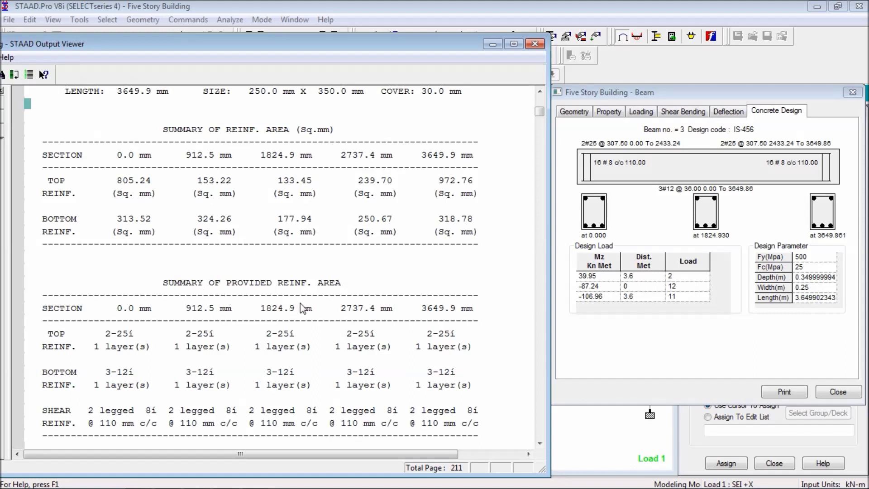
pyautogui.scroll(-1, 302, 308)
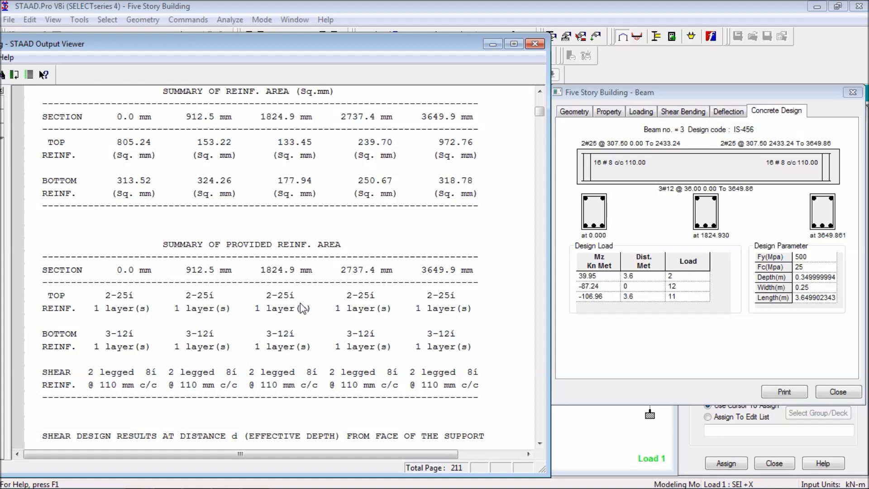
pyautogui.scroll(-1, 302, 308)
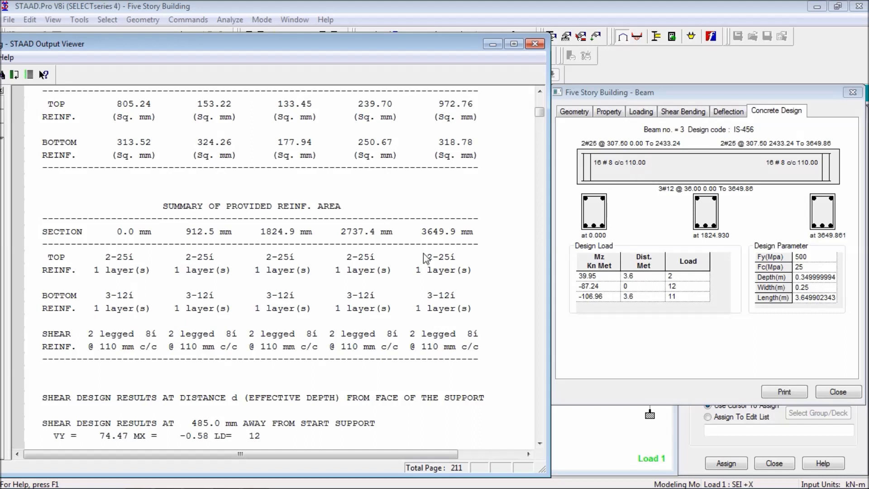
pyautogui.click(451, 208)
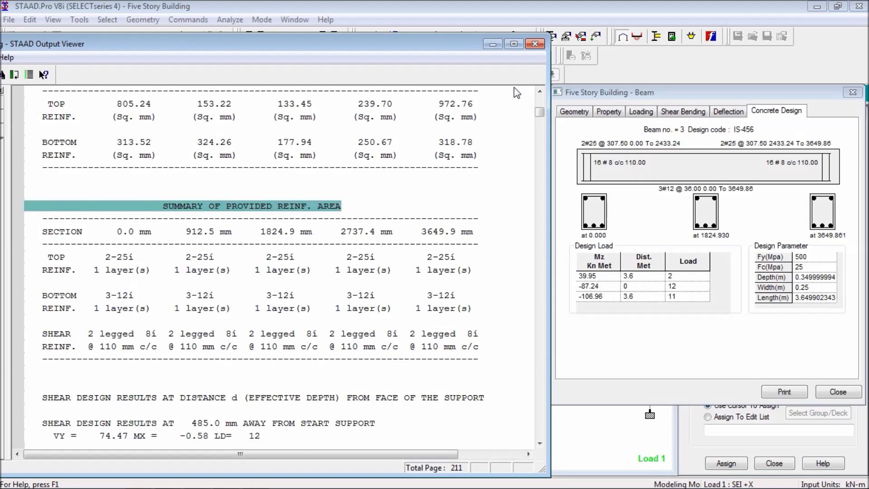
# Minimize the output viewer, close the beam 3 dialog and bring the whole structure back into view
pyautogui.click(492, 44)
pyautogui.click(853, 92)
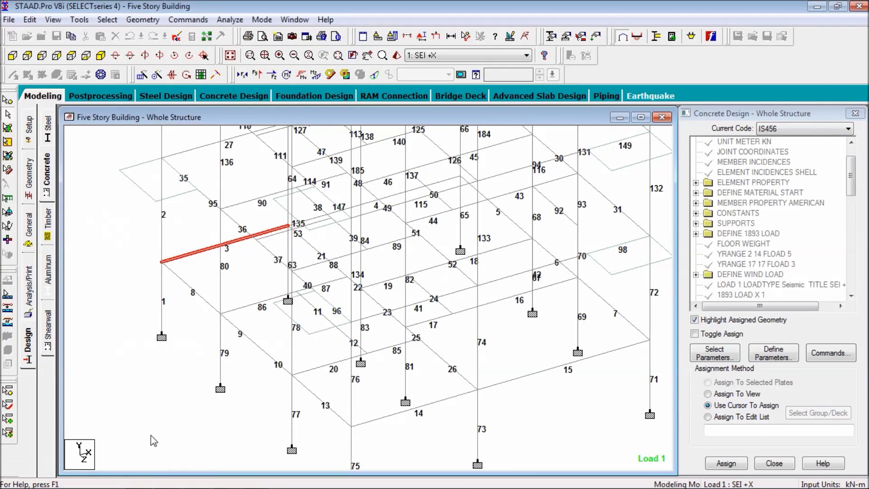
pyautogui.scroll(-5, 224, 357)
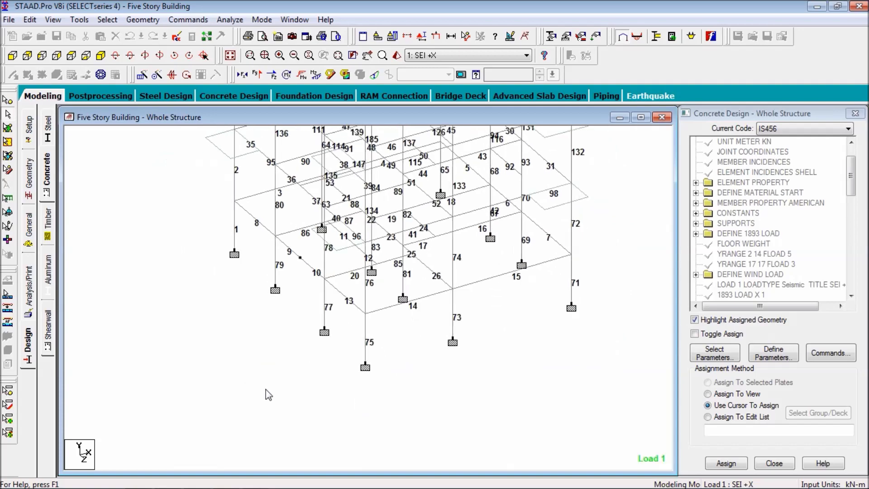
pyautogui.scroll(10, 471, 351)
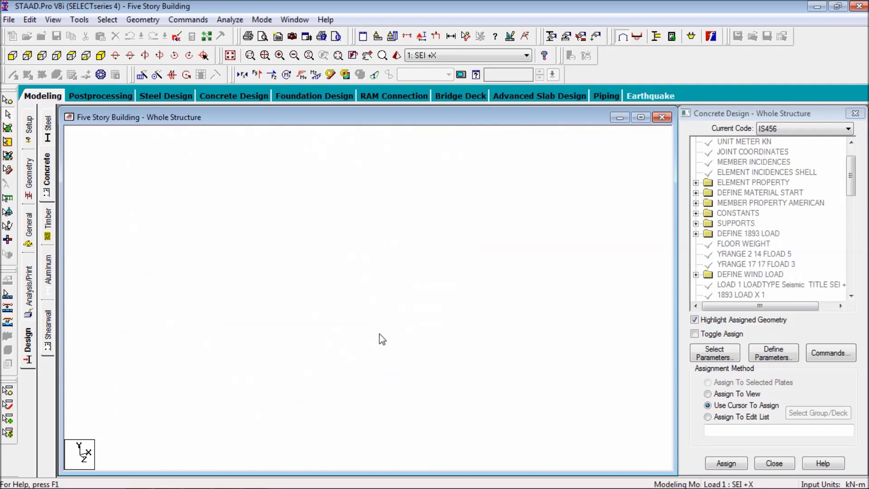
pyautogui.scroll(-8, 380, 336)
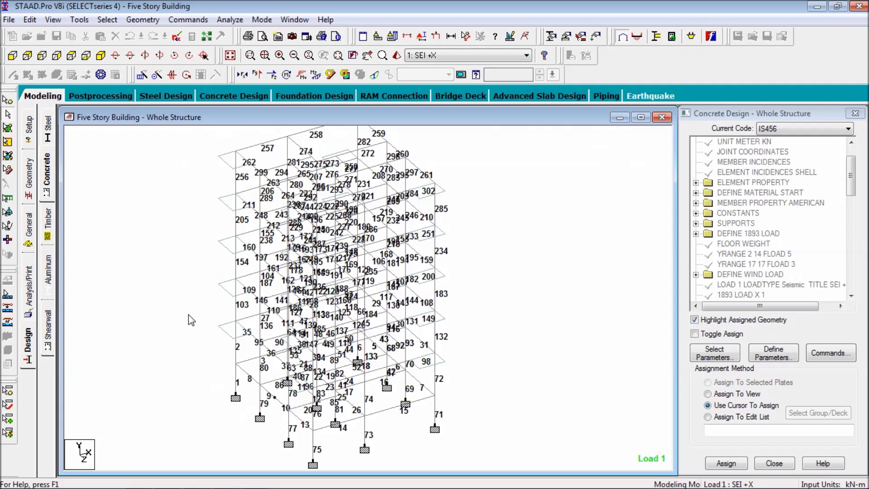
# Switch to postprocessing with all load cases selected for the results and maximize the whole-structure view
pyautogui.click(113, 96)
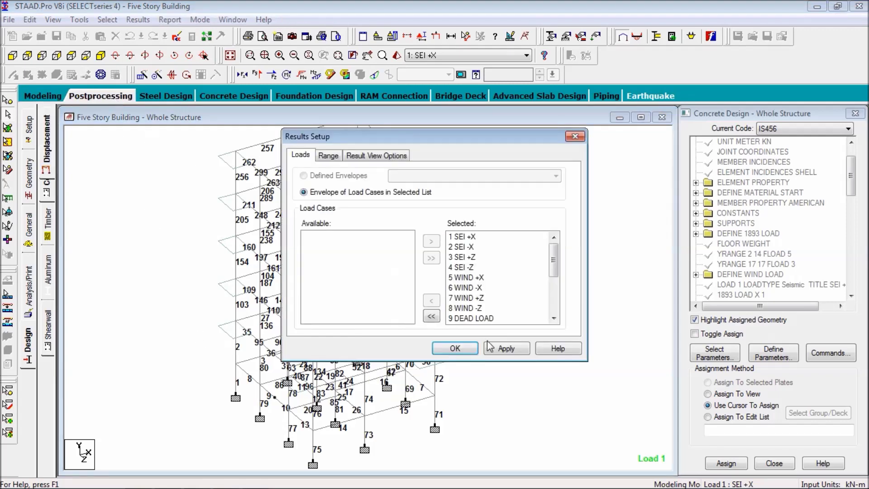
pyautogui.click(455, 348)
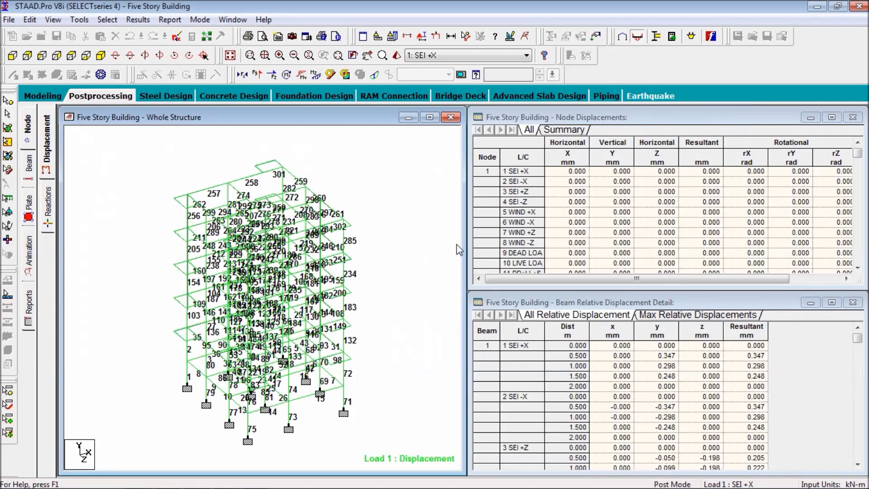
pyautogui.click(429, 118)
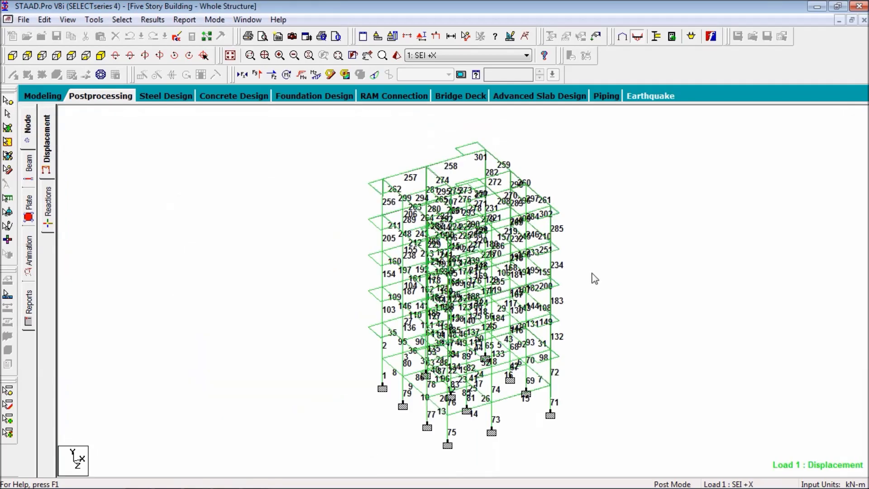
# Show the axial force, shear Y and shear Z diagrams one after another on the structure for load case 1
pyautogui.click(239, 77)
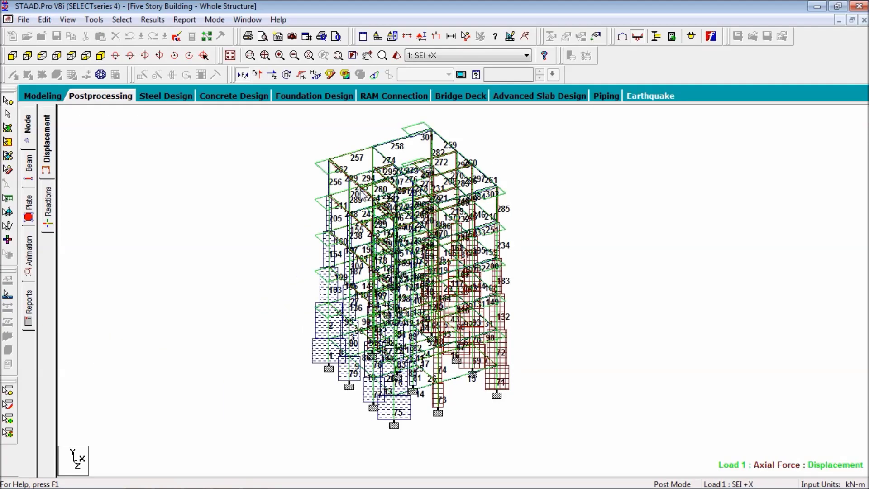
pyautogui.click(243, 77)
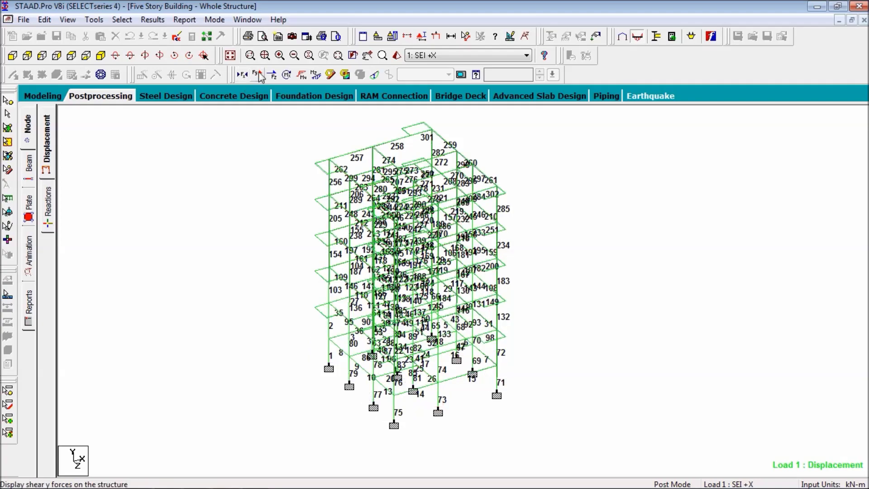
pyautogui.click(258, 75)
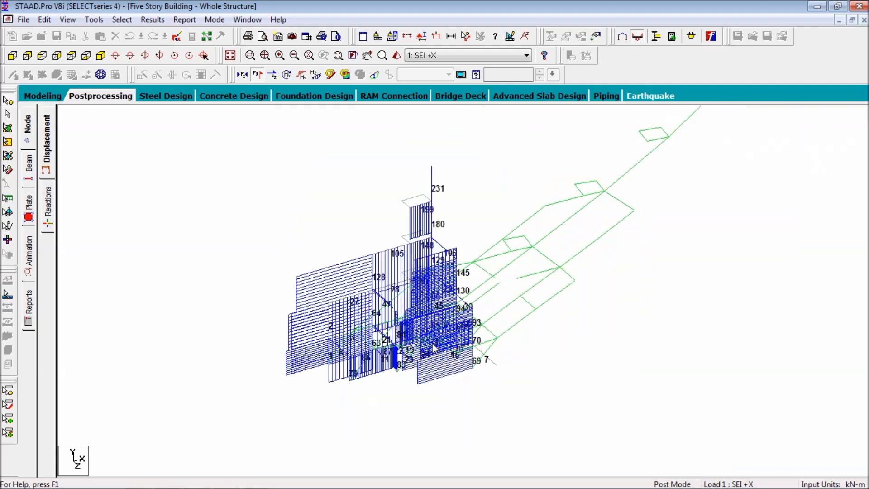
pyautogui.click(271, 74)
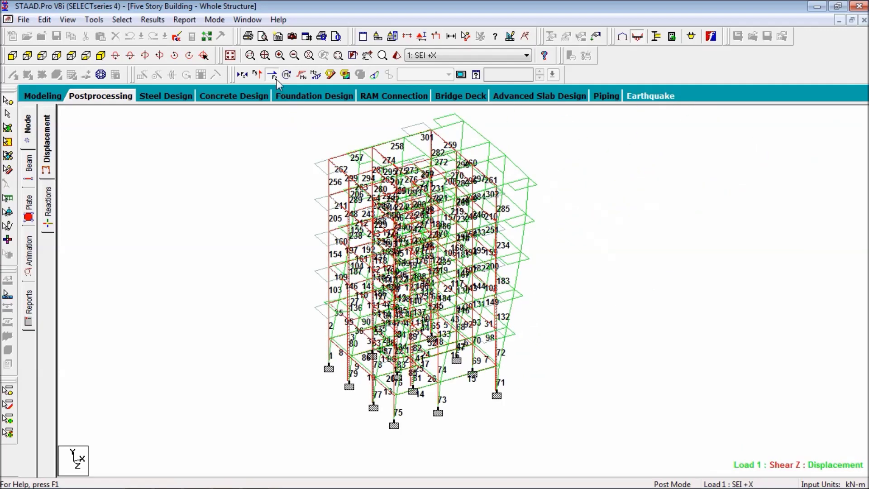
# Show the bending Y and bending Z moment diagrams on the structure one after the other, ending with them hidden
pyautogui.click(302, 75)
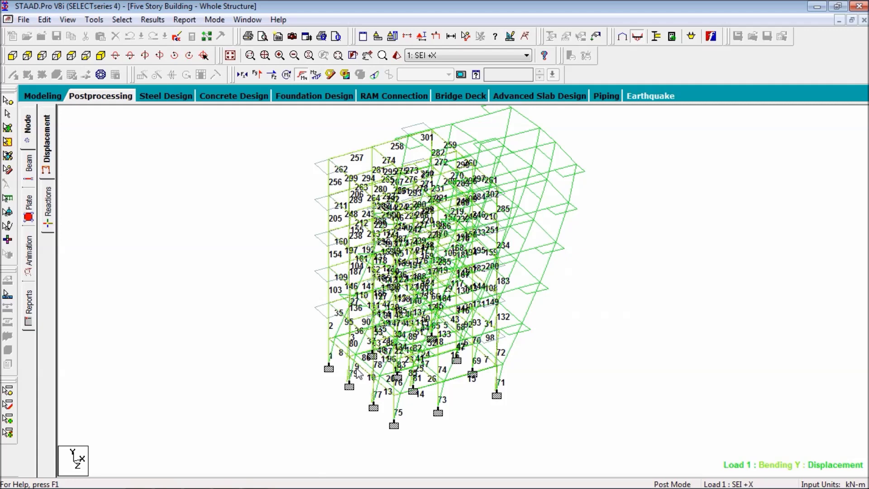
pyautogui.click(307, 75)
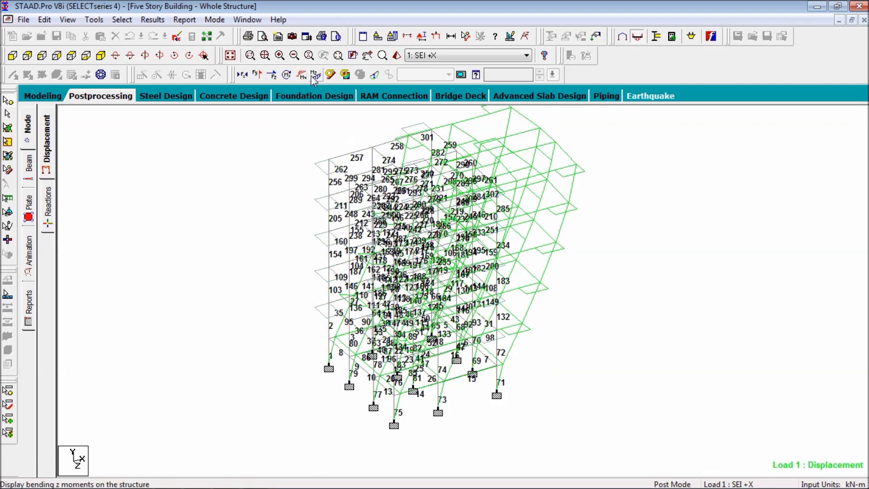
pyautogui.click(315, 75)
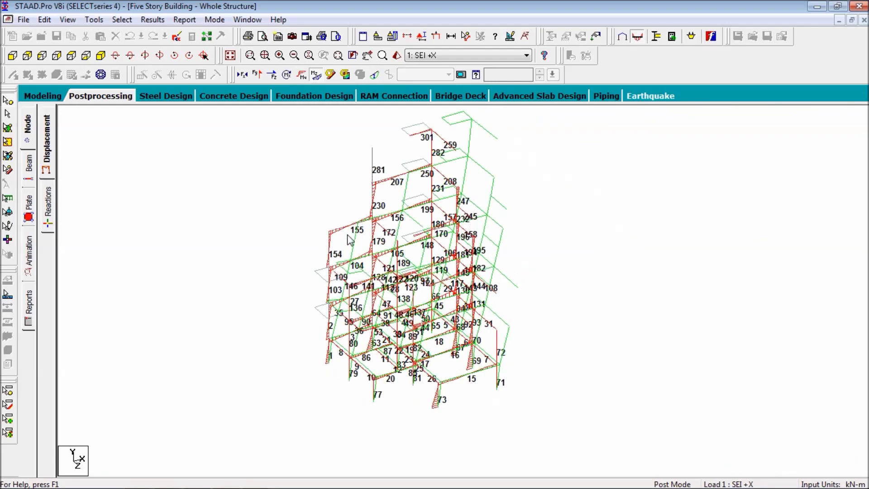
pyautogui.click(316, 75)
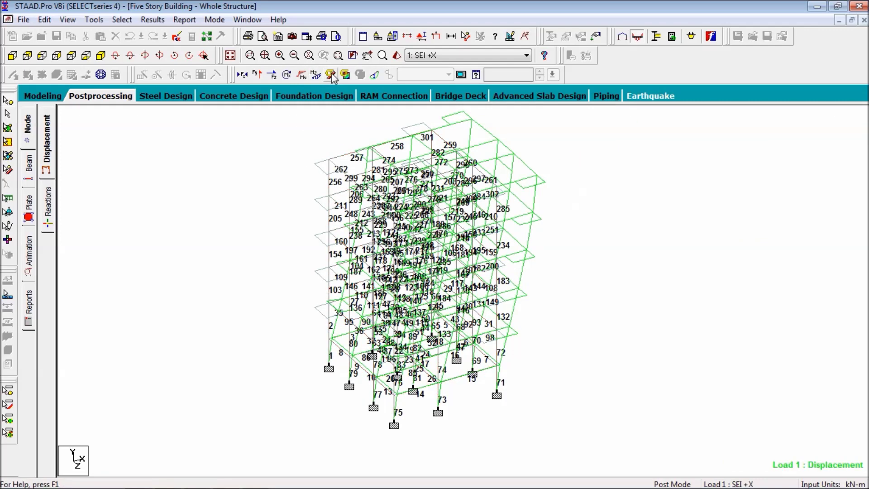
pyautogui.click(331, 76)
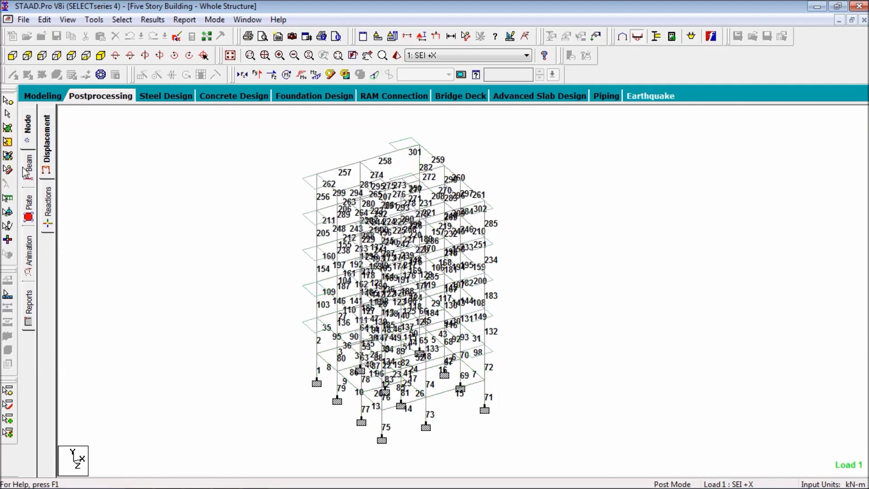
# Display the support reactions for load case 1 in a maximized plan view of the structure
pyautogui.click(46, 211)
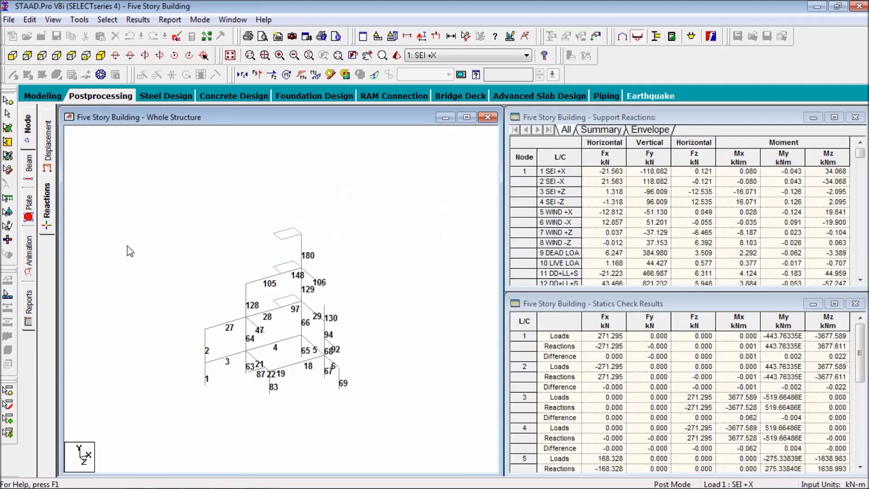
pyautogui.click(467, 118)
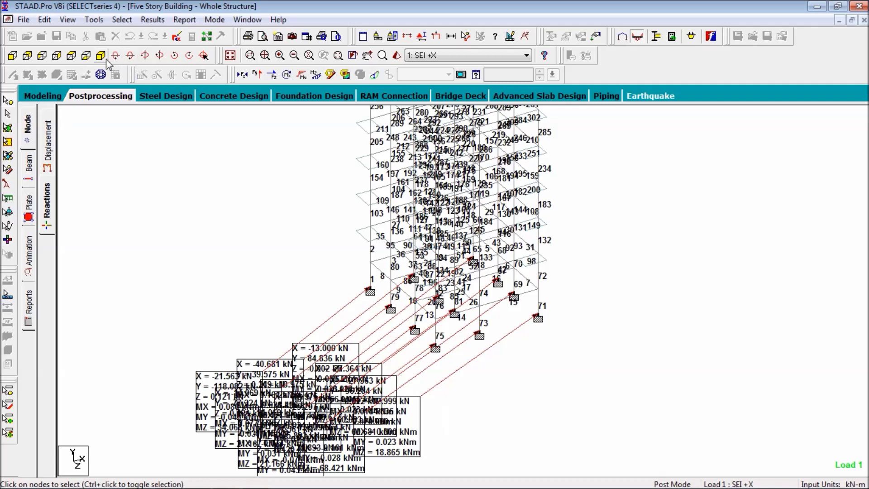
pyautogui.click(71, 55)
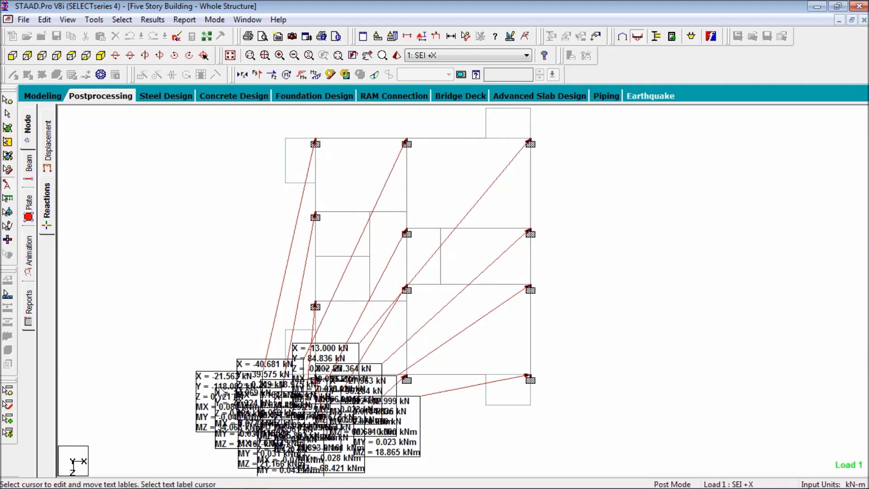
# Spread the overlapping support reaction labels around the outside of the plan so that their values are readable
pyautogui.moveTo(220, 388); pyautogui.dragTo(119, 134)
pyautogui.moveTo(221, 422); pyautogui.dragTo(110, 196)
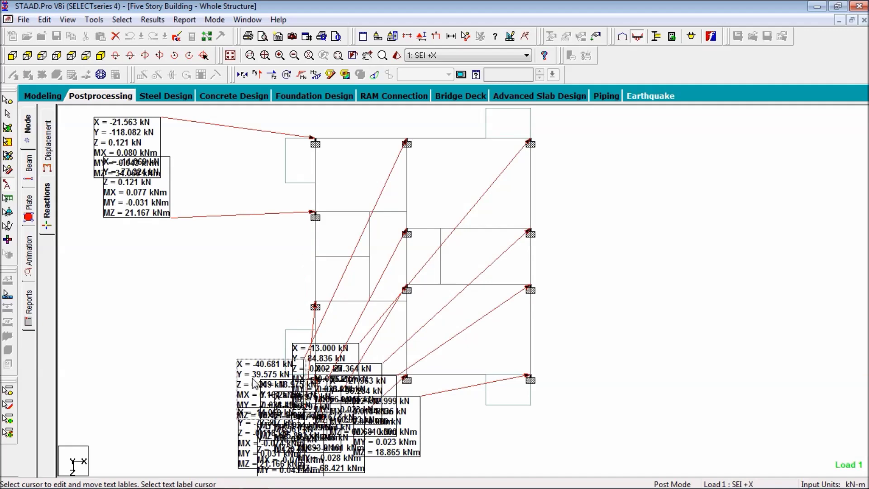
pyautogui.moveTo(252, 379); pyautogui.dragTo(144, 284)
pyautogui.moveTo(277, 399); pyautogui.dragTo(736, 149)
pyautogui.moveTo(363, 417); pyautogui.dragTo(731, 289)
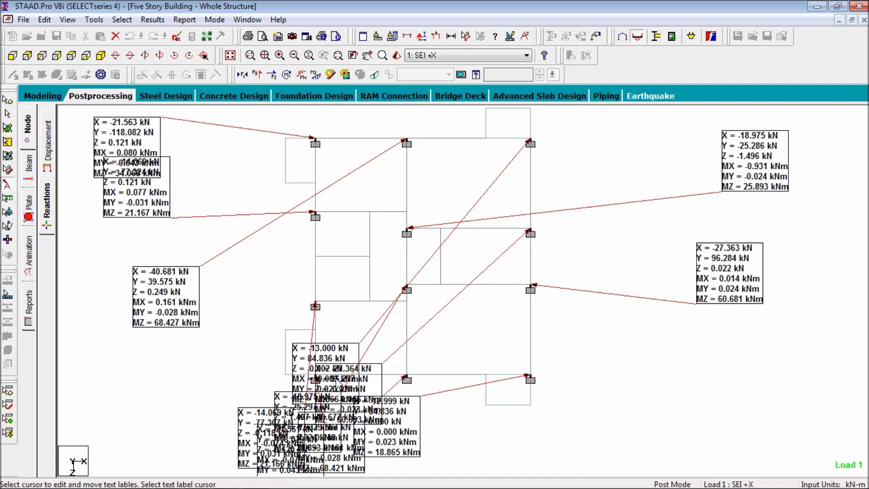
pyautogui.moveTo(340, 383); pyautogui.dragTo(669, 381)
pyautogui.moveTo(417, 429); pyautogui.dragTo(697, 422)
pyautogui.moveTo(652, 375); pyautogui.dragTo(760, 356)
pyautogui.moveTo(310, 402); pyautogui.dragTo(146, 354)
pyautogui.moveTo(240, 453); pyautogui.dragTo(155, 436)
pyautogui.moveTo(324, 460); pyautogui.dragTo(498, 441)
pyautogui.moveTo(346, 416); pyautogui.dragTo(400, 446)
pyautogui.moveTo(289, 453); pyautogui.dragTo(286, 424)
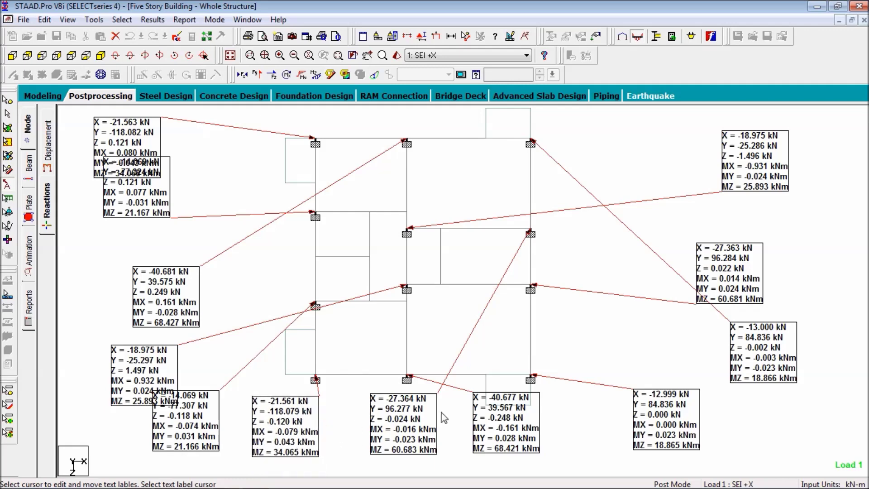
pyautogui.click(142, 213)
pyautogui.moveTo(142, 212); pyautogui.dragTo(147, 242)
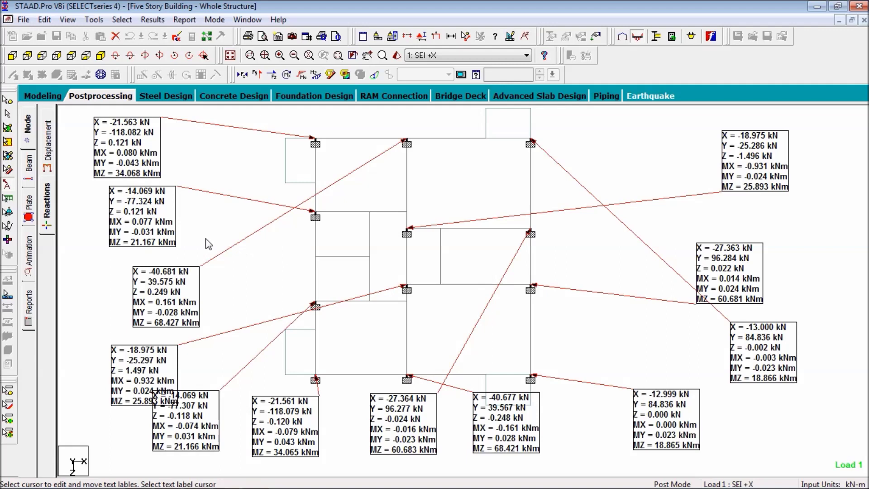
# Set up the report to include all available input items in addition to the job information
pyautogui.click(35, 307)
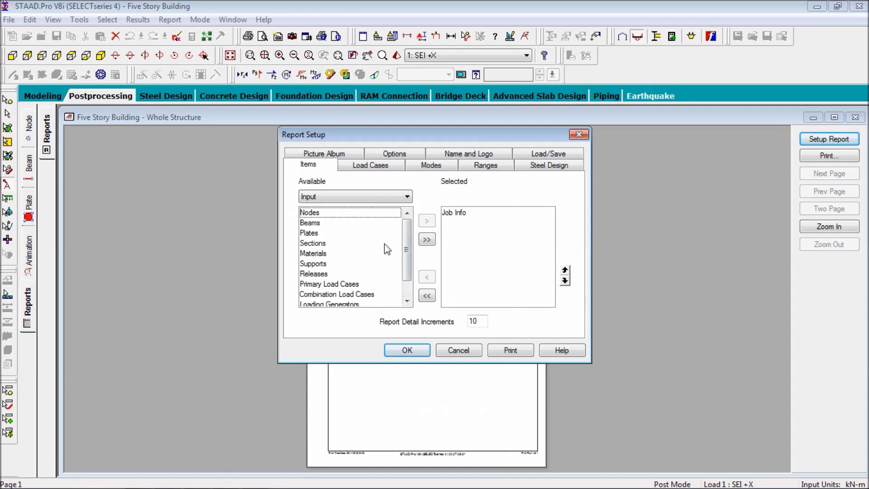
pyautogui.click(380, 196)
pyautogui.click(379, 197)
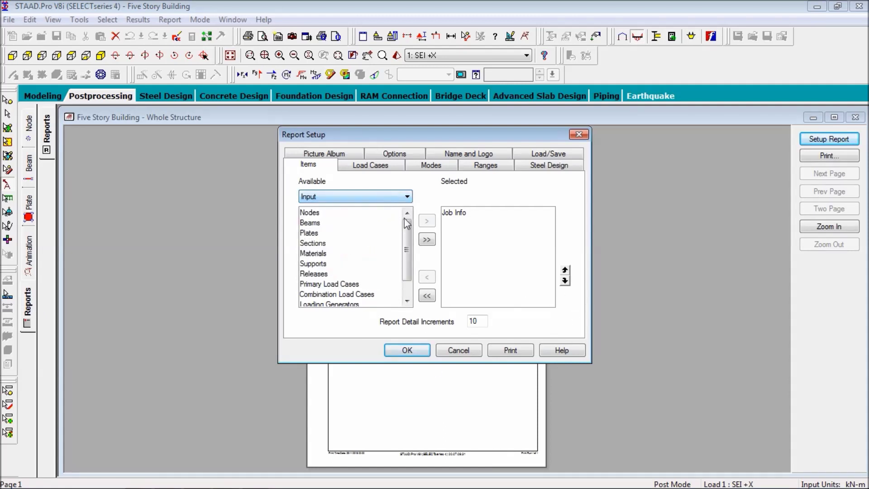
pyautogui.click(427, 240)
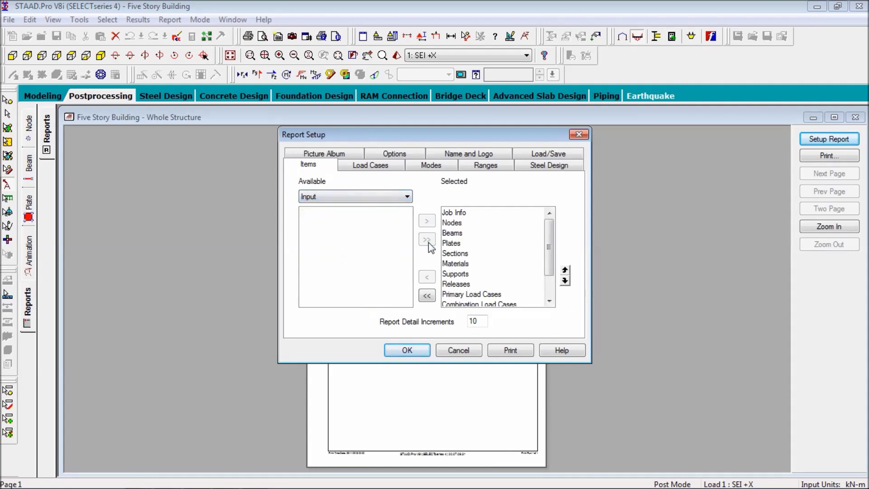
pyautogui.click(407, 351)
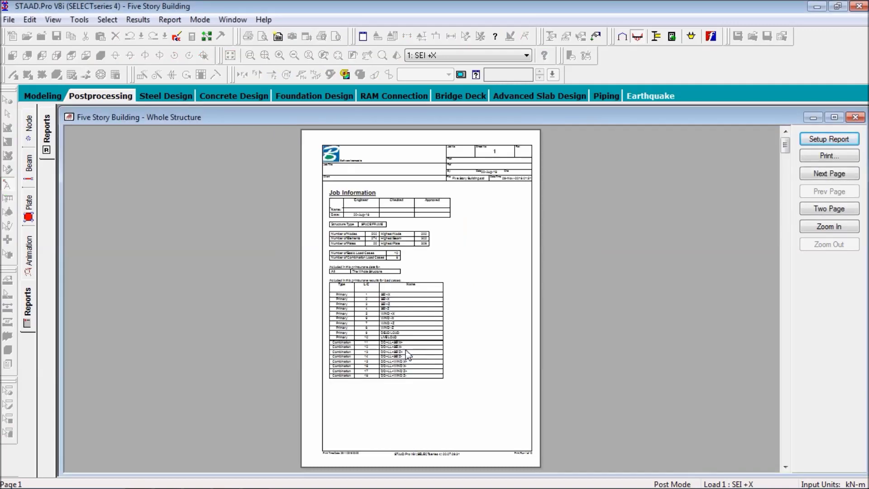
# Go to the last page of the generated report and enlarge it to full zoom for reading
pyautogui.moveTo(785, 145); pyautogui.dragTo(789, 203)
pyautogui.moveTo(785, 171); pyautogui.dragTo(786, 452)
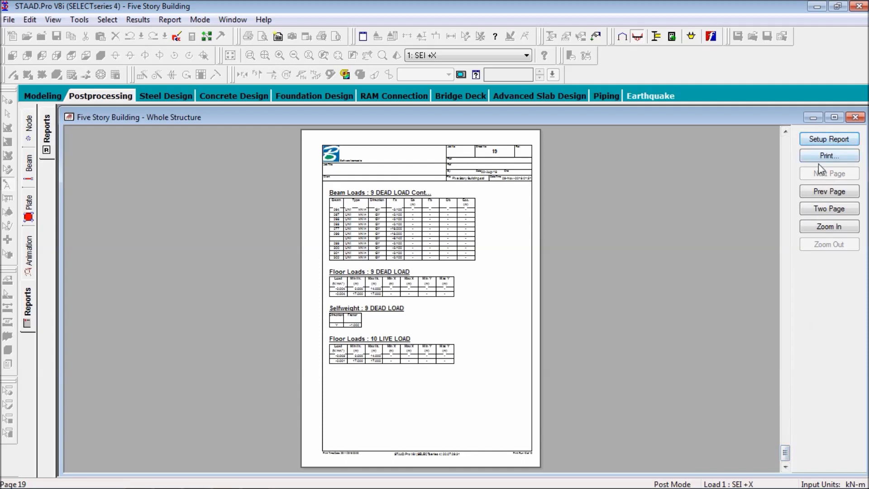
pyautogui.click(825, 227)
pyautogui.click(825, 227)
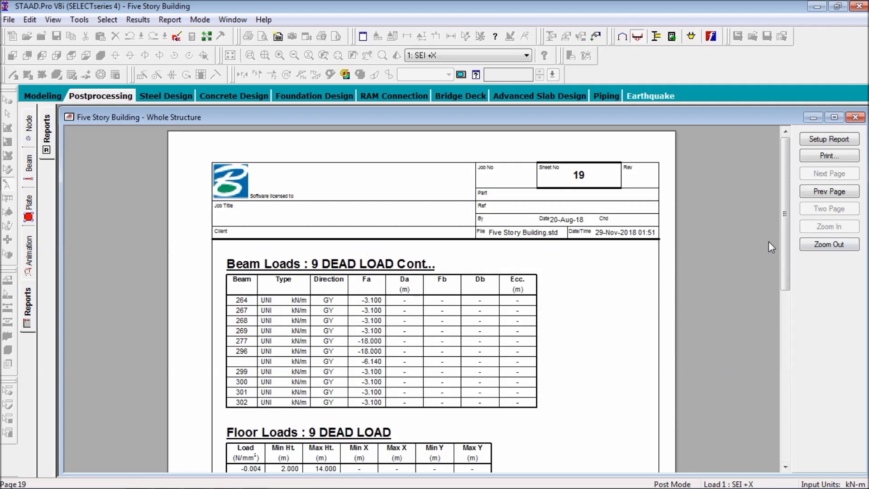
# Page back through the report's load, beam and node tables to the job information on sheet 1
pyautogui.click(807, 193)
pyautogui.click(809, 193)
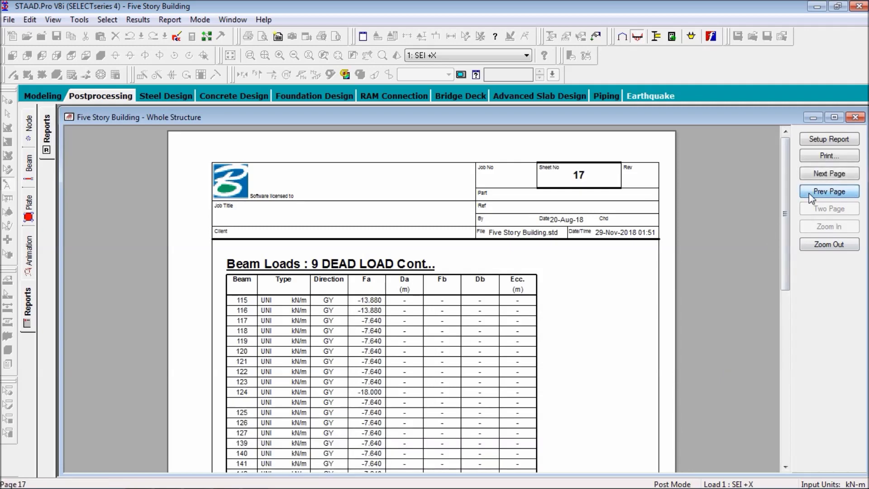
pyautogui.click(809, 194)
pyautogui.click(808, 194)
pyautogui.click(808, 194)
pyautogui.click(808, 194)
pyautogui.click(808, 193)
pyautogui.click(809, 194)
pyautogui.click(808, 194)
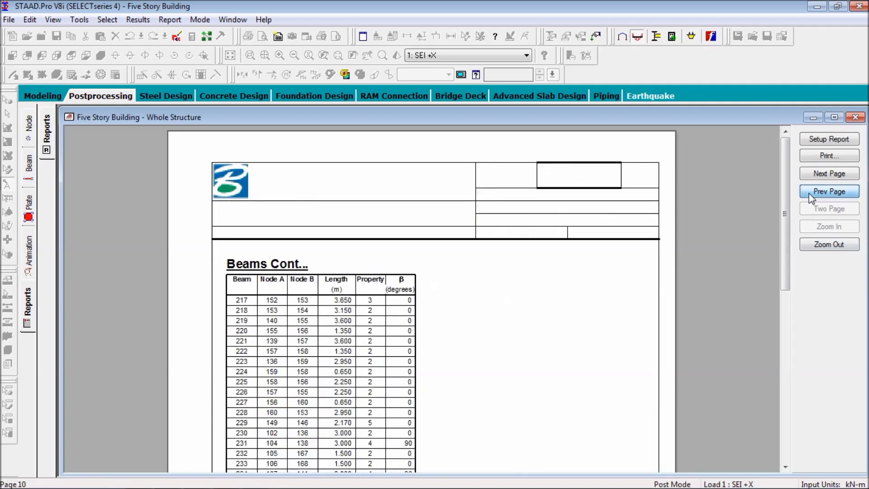
pyautogui.click(809, 194)
pyautogui.click(809, 193)
pyautogui.click(808, 194)
pyautogui.click(808, 194)
pyautogui.click(808, 194)
pyautogui.click(808, 194)
pyautogui.click(809, 194)
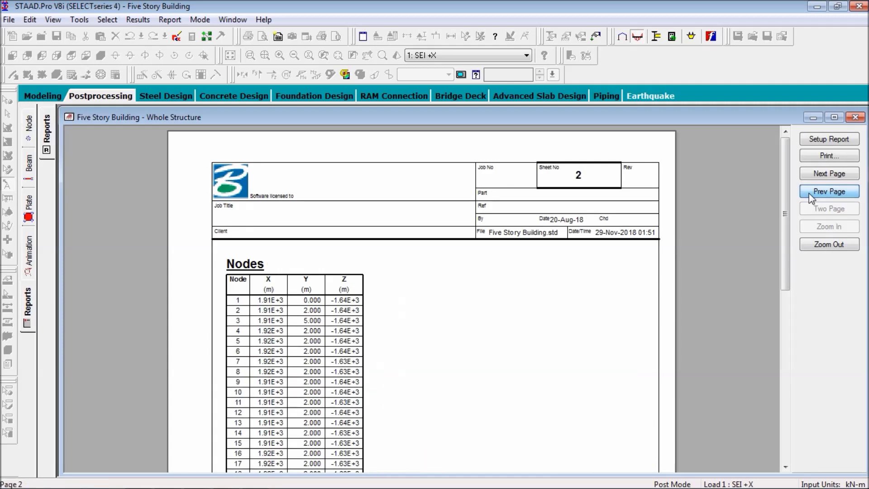
pyautogui.click(808, 194)
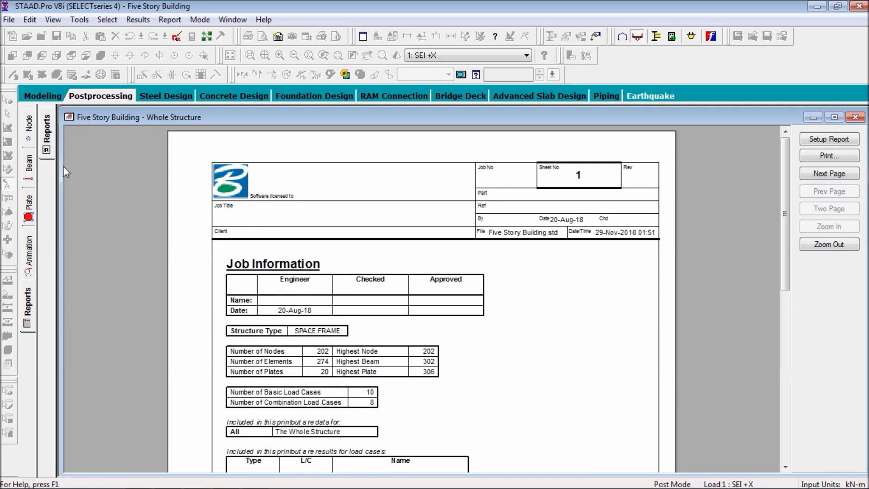
# Return to modeling mode and show the whole structure in isometric view
pyautogui.click(58, 94)
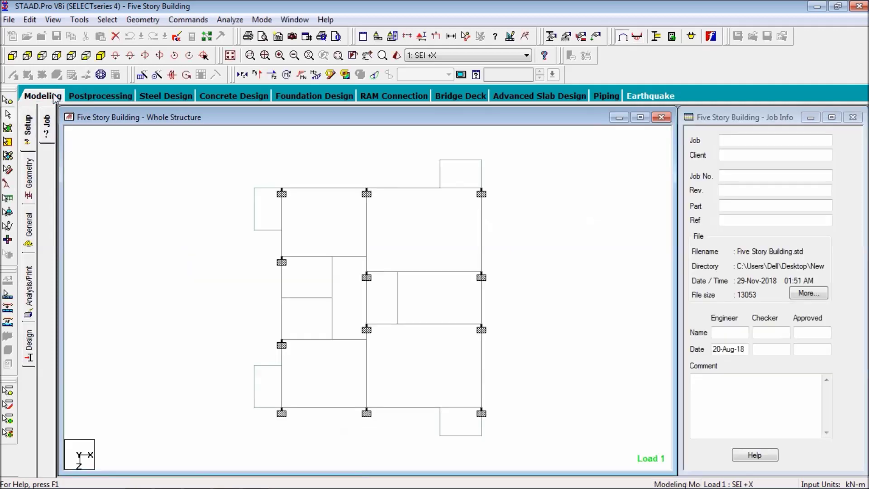
pyautogui.click(101, 55)
pyautogui.scroll(-2, 474, 356)
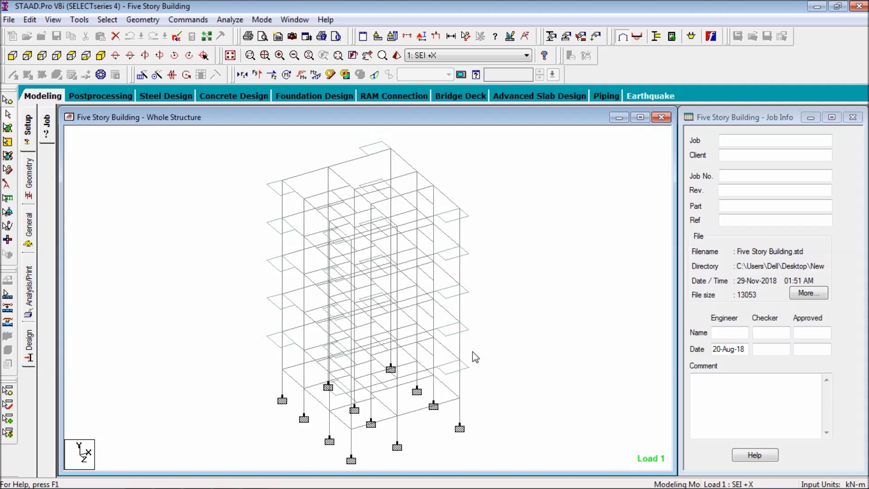